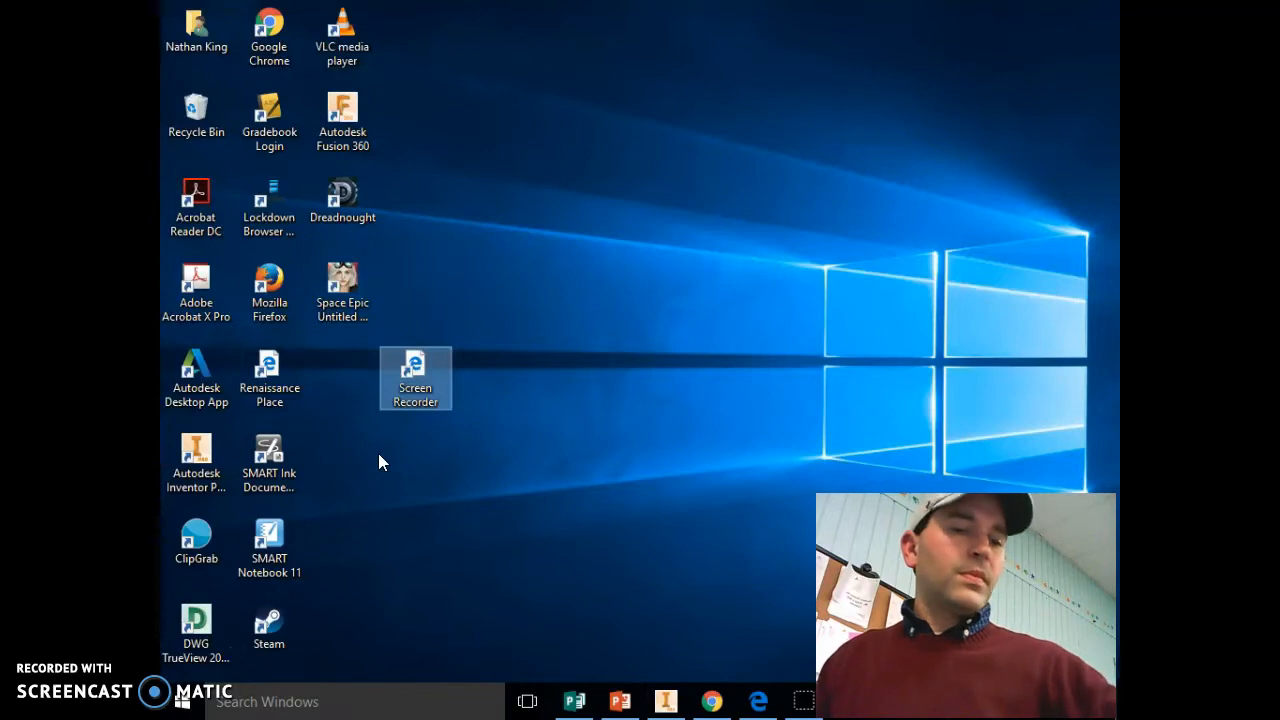
- Switch to PowerPoint and present the Monday, April 1st 2019 agenda slide full screen
{"action": "left_click", "coordinate": [378, 453]}
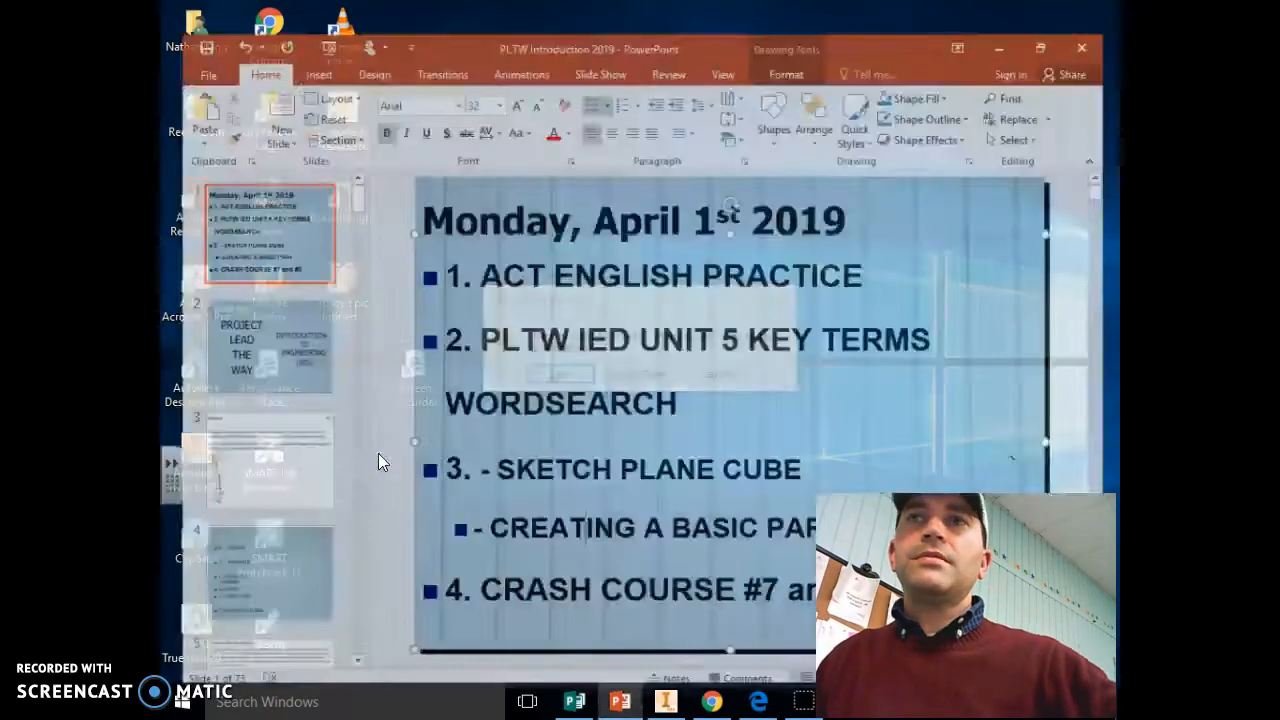
{"action": "key", "text": "F5"}
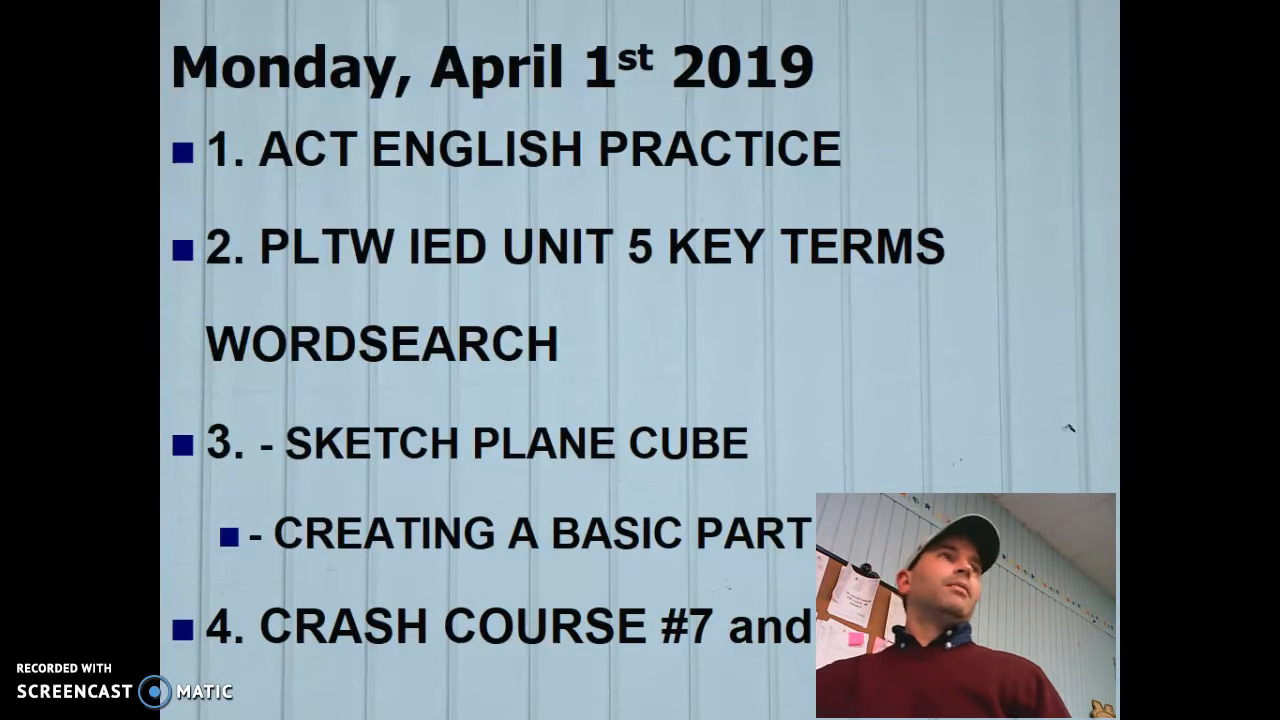
- Leave the slide show and switch to Autodesk Inventor to view the existing Part1 model
{"action": "key", "text": "alt+Tab"}
{"action": "key", "text": "alt+Tab"}
{"action": "key", "text": "alt+Tab"}
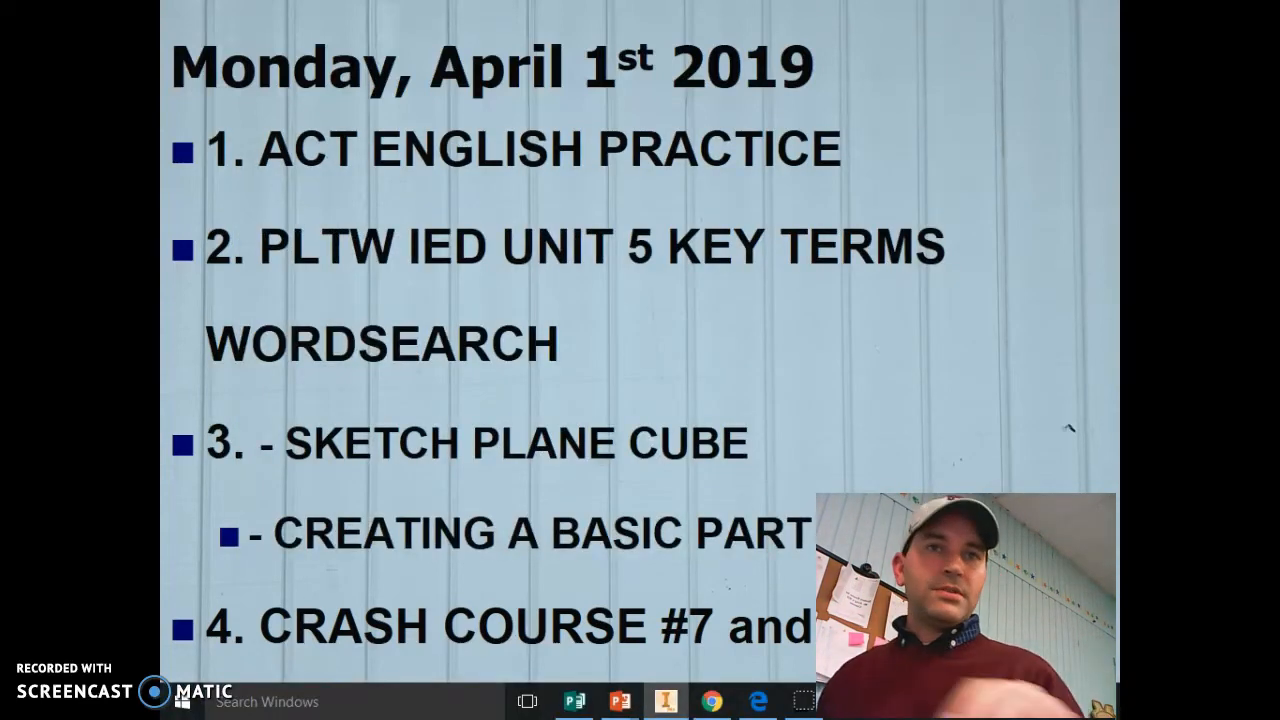
{"action": "key", "text": "alt+Tab"}
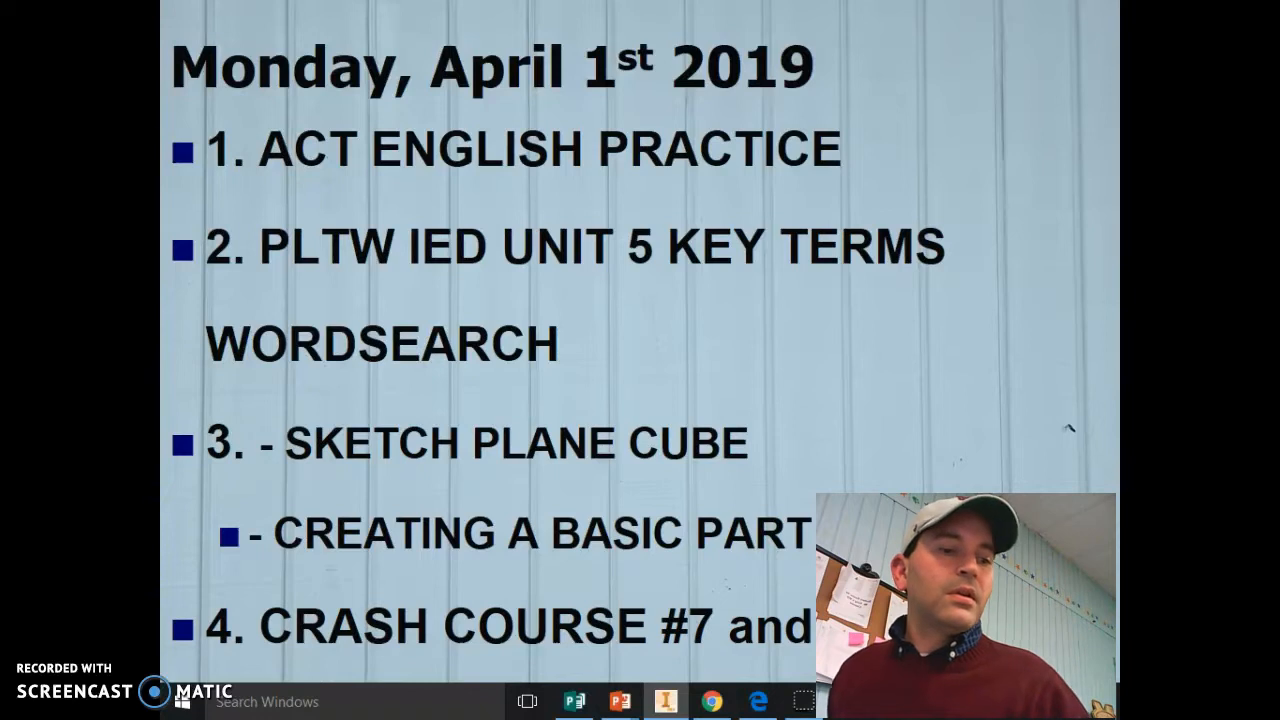
{"action": "key", "text": "super+d"}
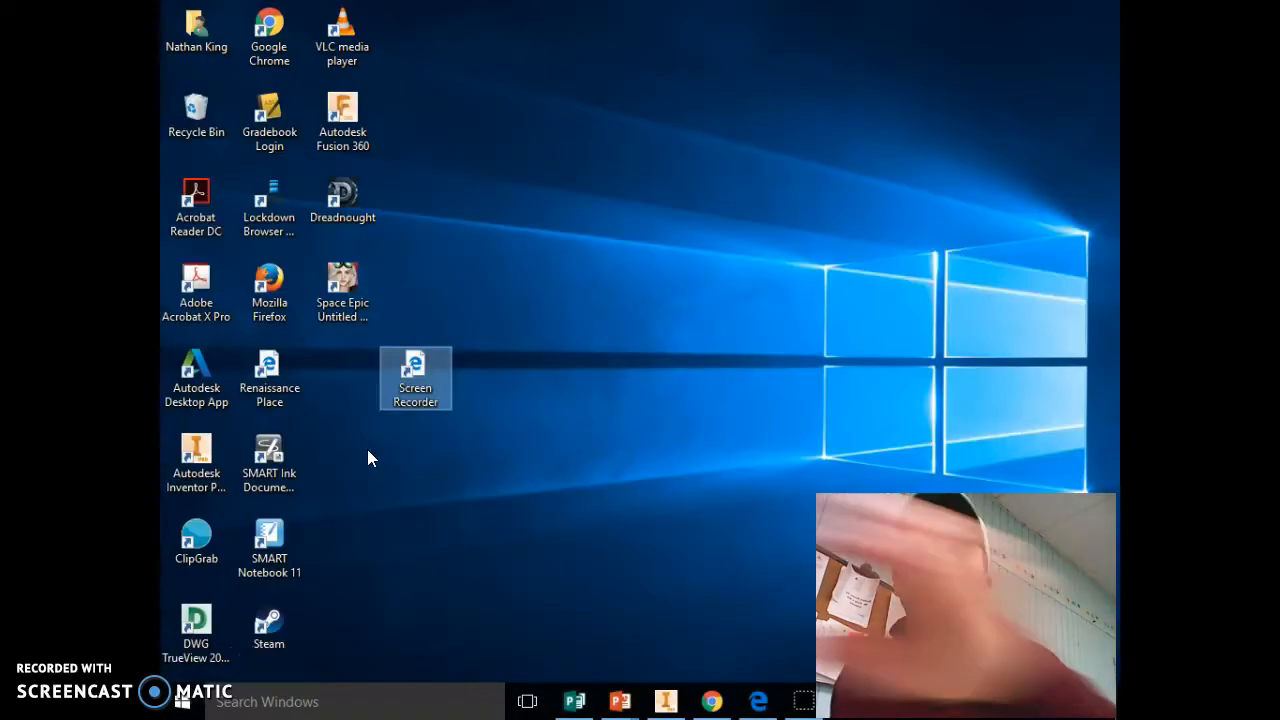
{"action": "left_click", "coordinate": [668, 702]}
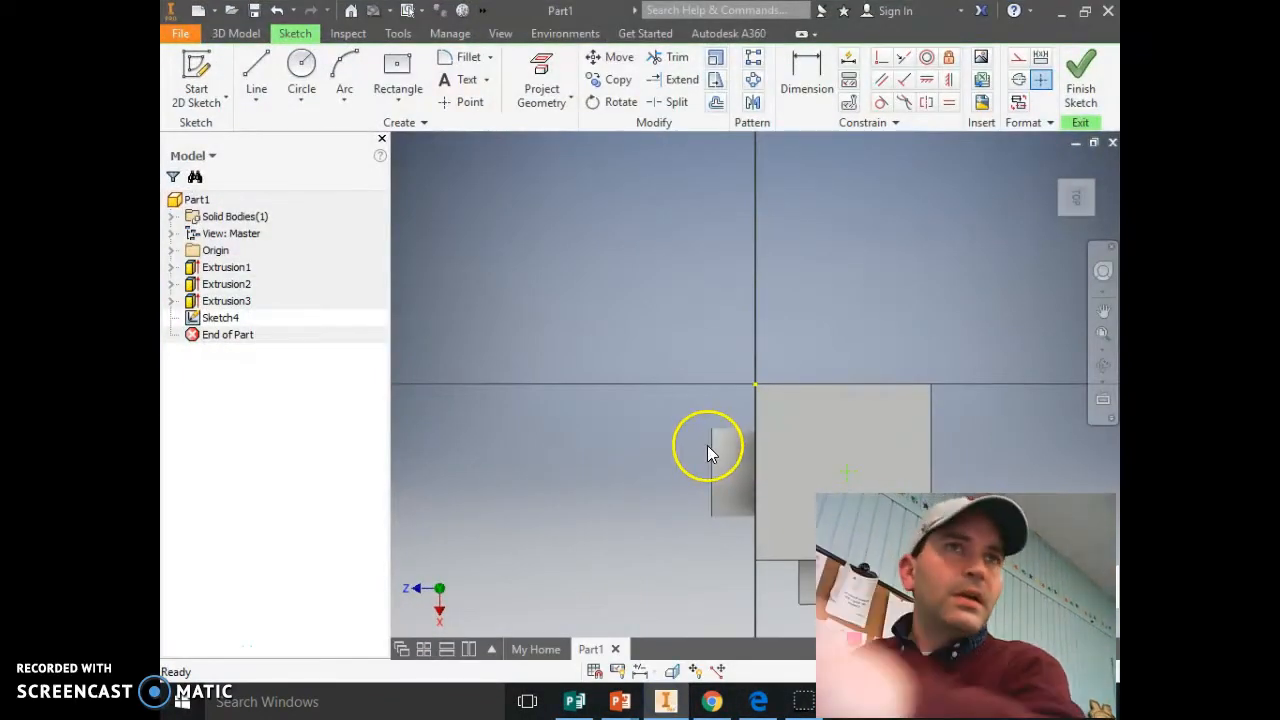
{"action": "left_click", "coordinate": [1054, 167]}
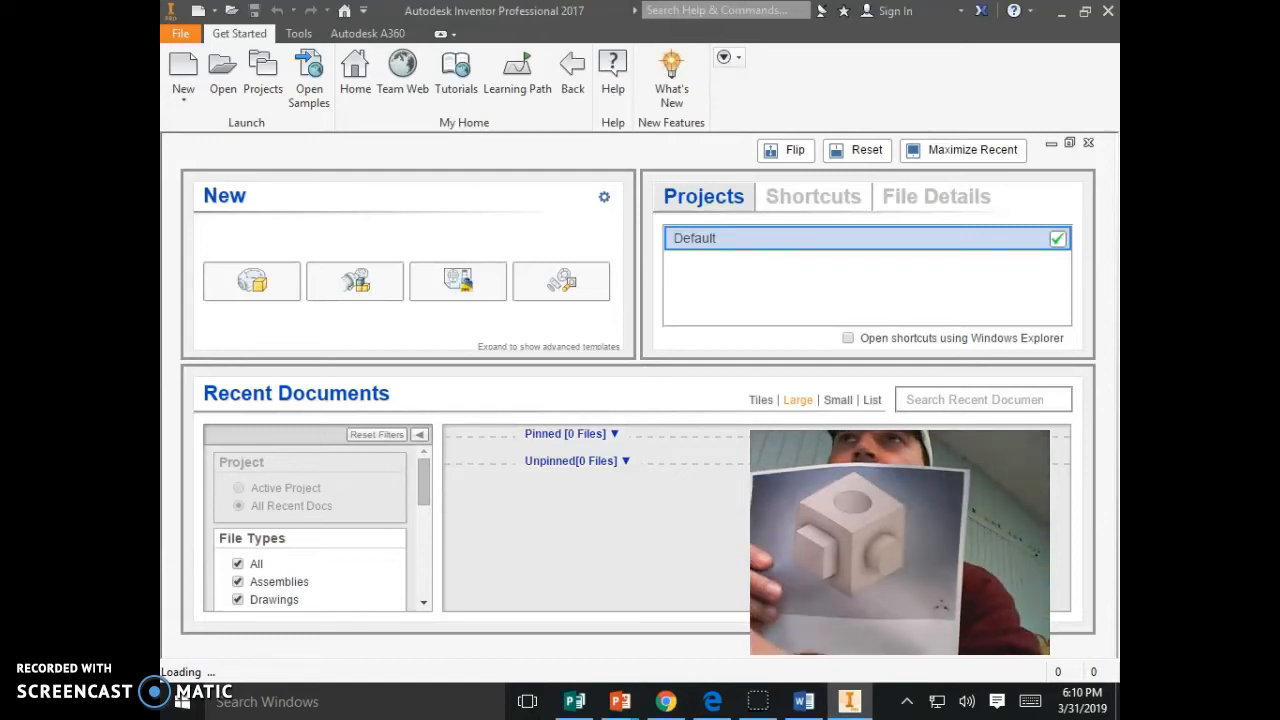
{"action": "left_click", "coordinate": [190, 33]}
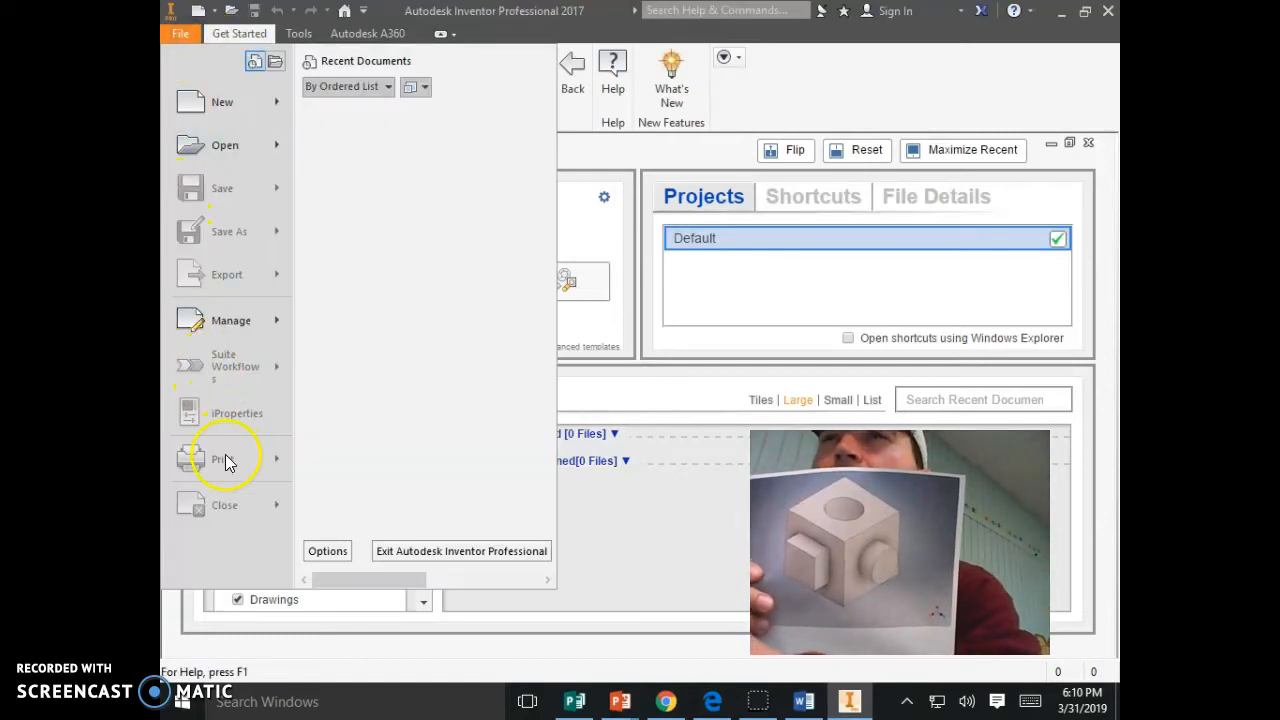
{"action": "left_click", "coordinate": [704, 485]}
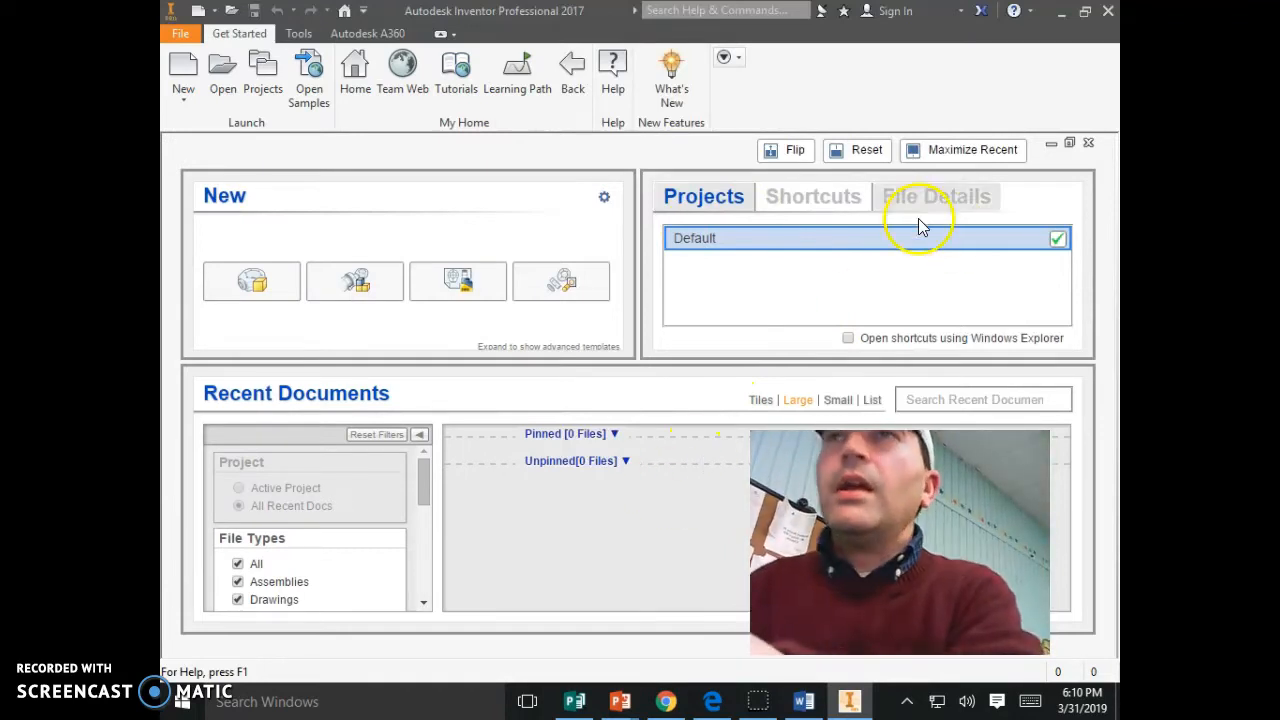
{"action": "left_click", "coordinate": [1100, 12]}
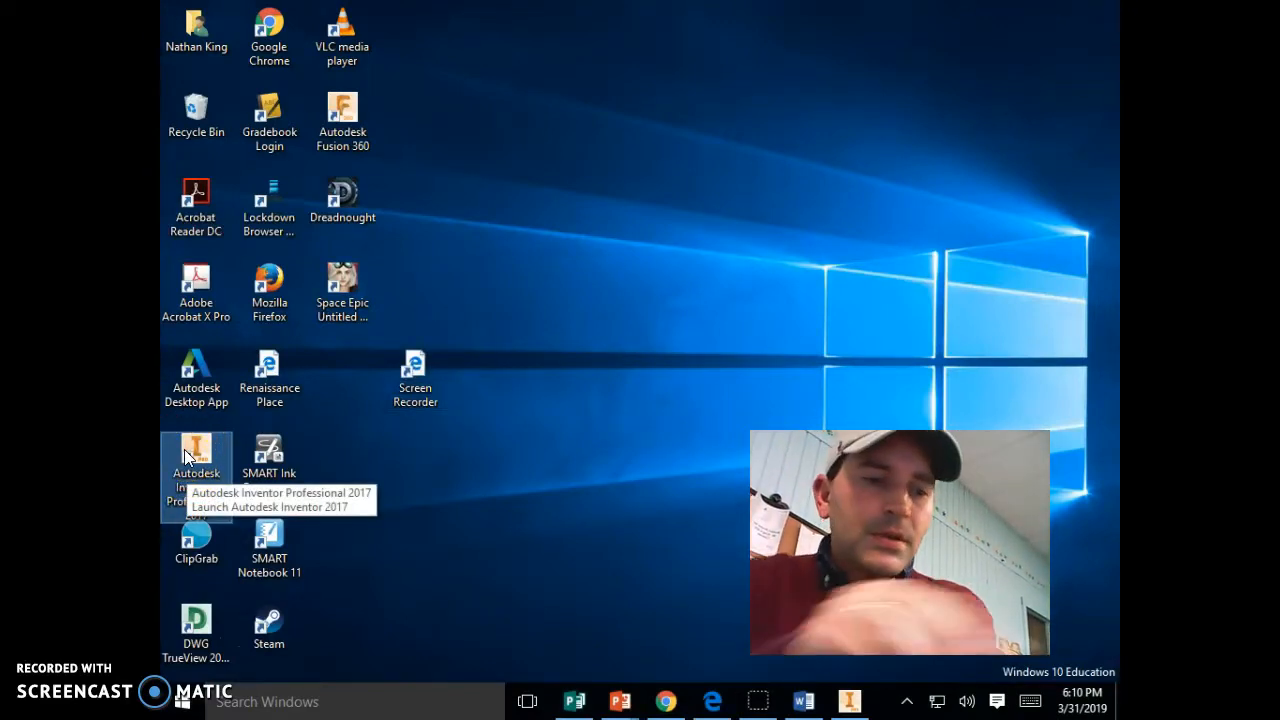
{"action": "key", "text": "alt+Tab"}
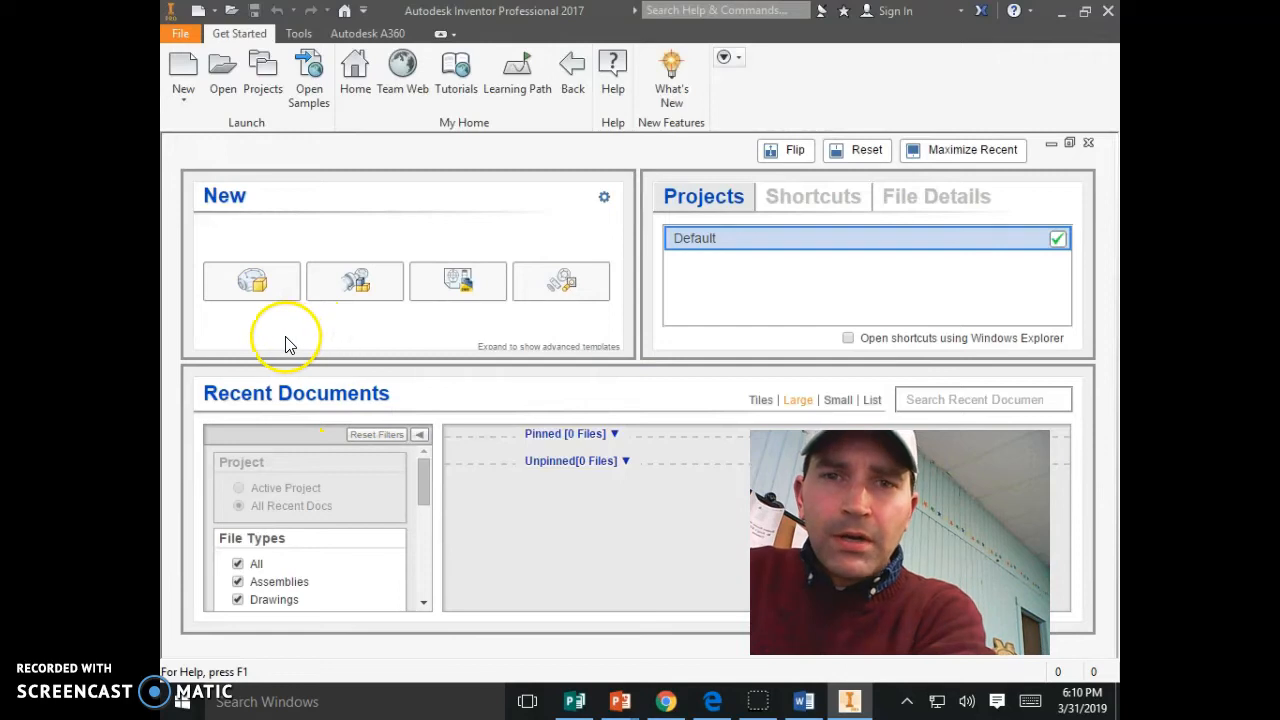
- Create a new part file from the Standard.ipt template
{"action": "left_click", "coordinate": [181, 72]}
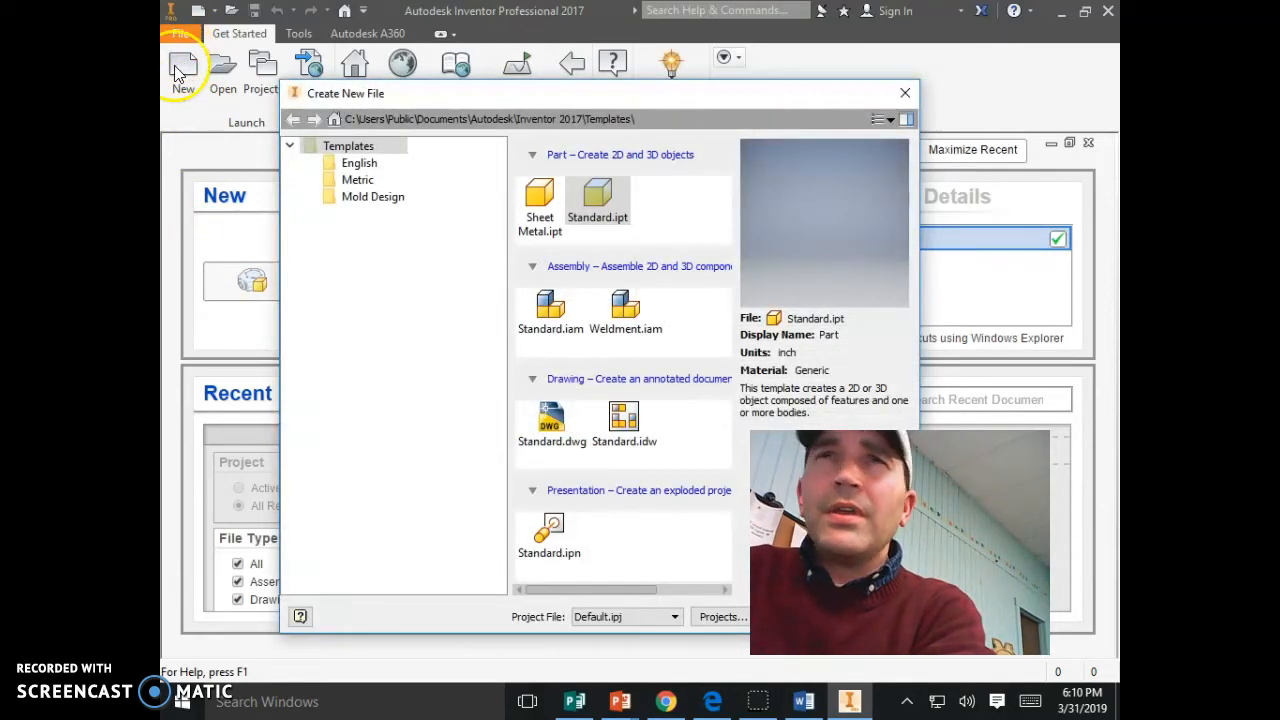
{"action": "left_click", "coordinate": [593, 210]}
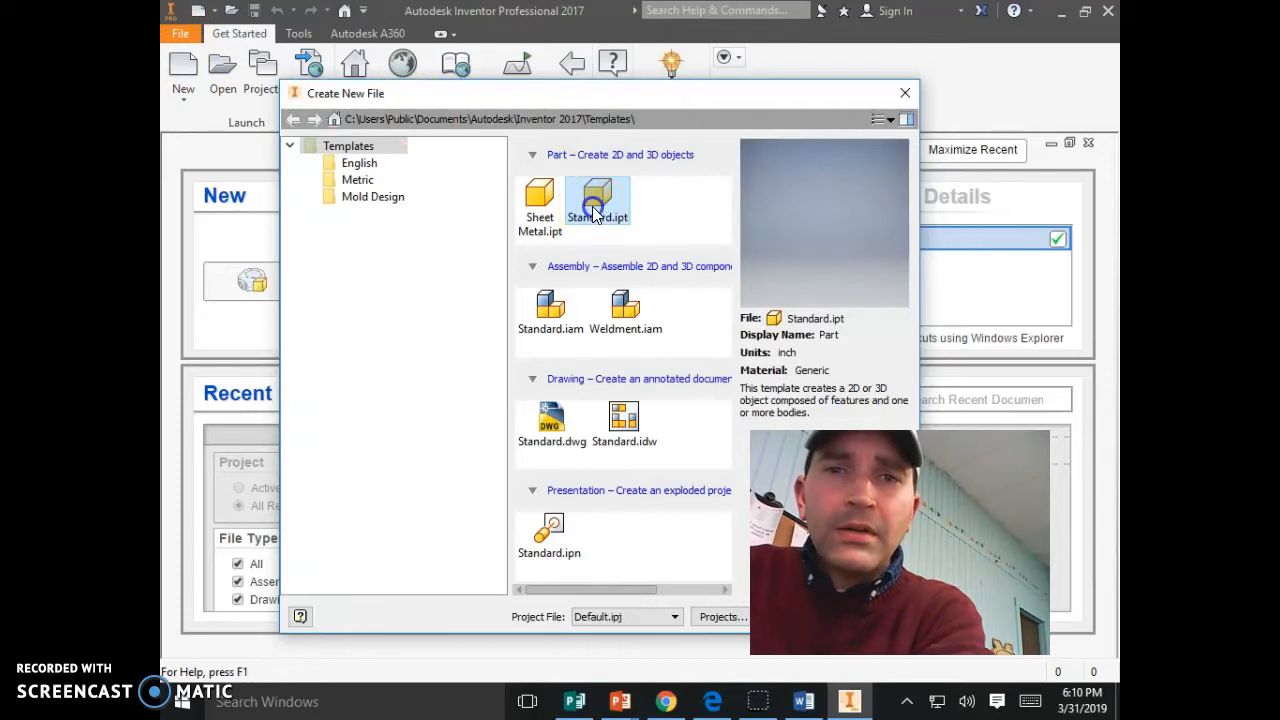
{"action": "double_click", "coordinate": [593, 210]}
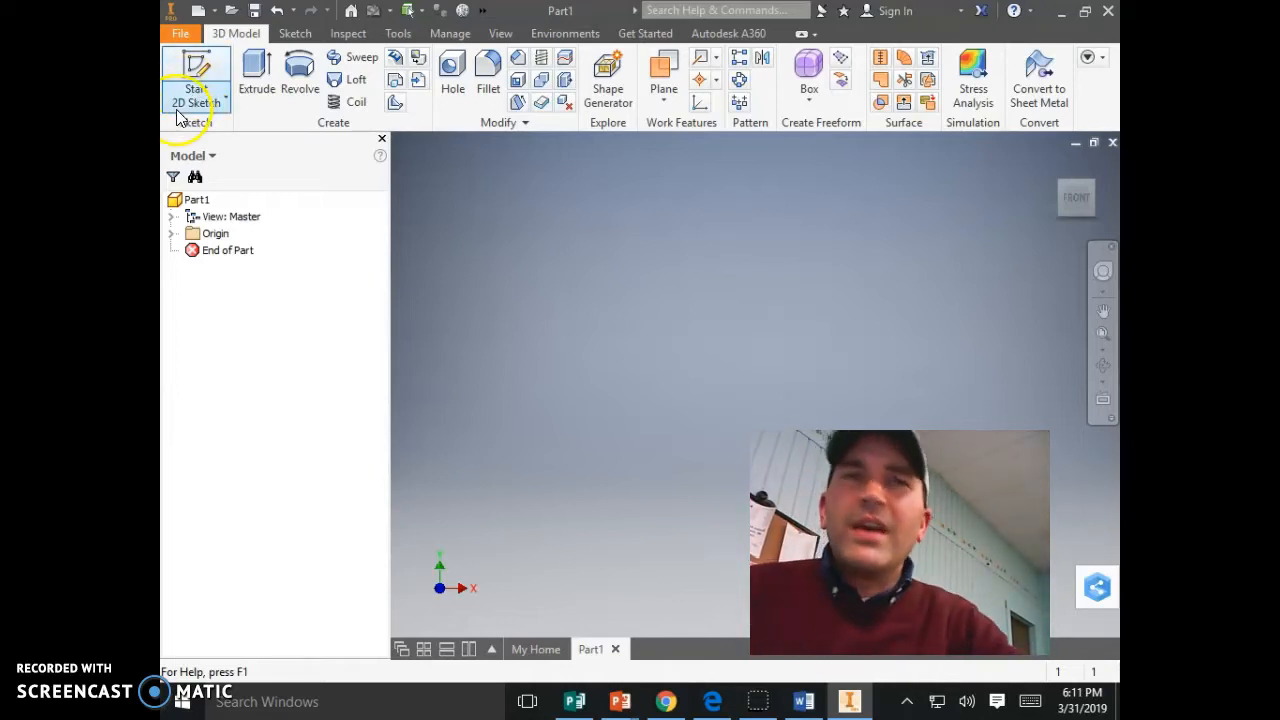
- Sketch a 2 in by 2 in rectangle on the XY plane with one corner at the origin, and finish the sketch
{"action": "left_click", "coordinate": [197, 82]}
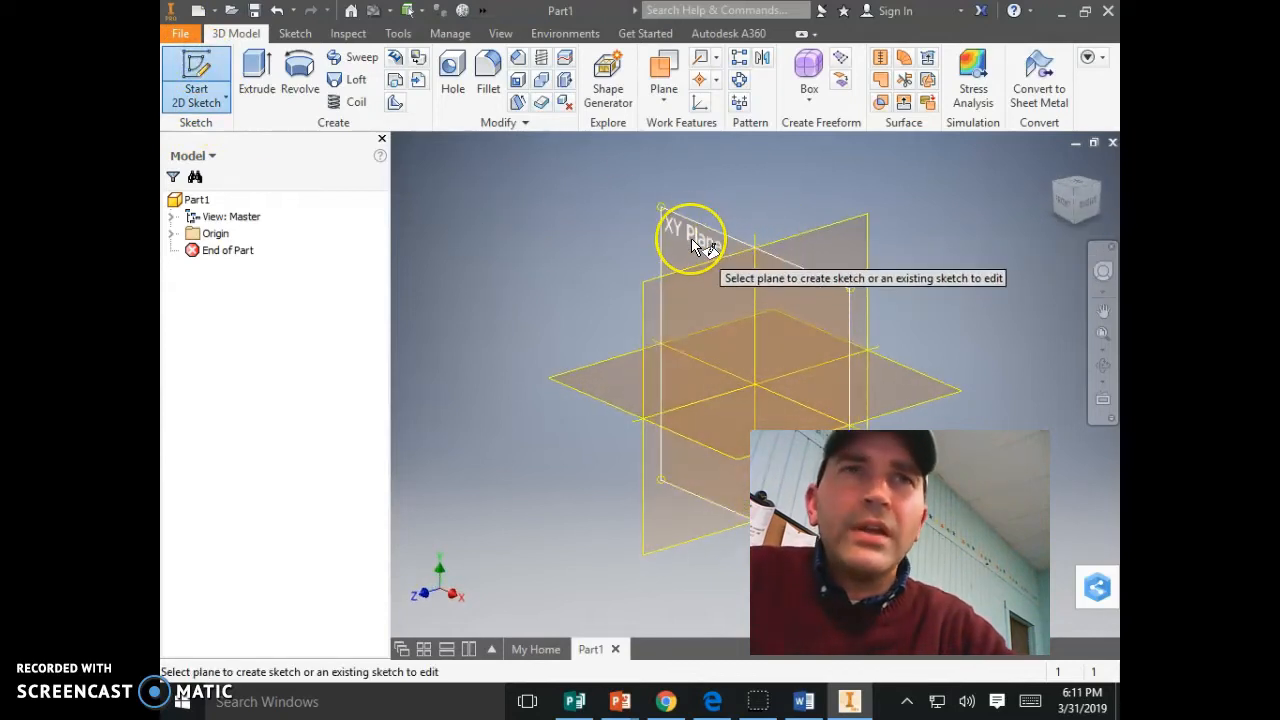
{"action": "left_click", "coordinate": [691, 240]}
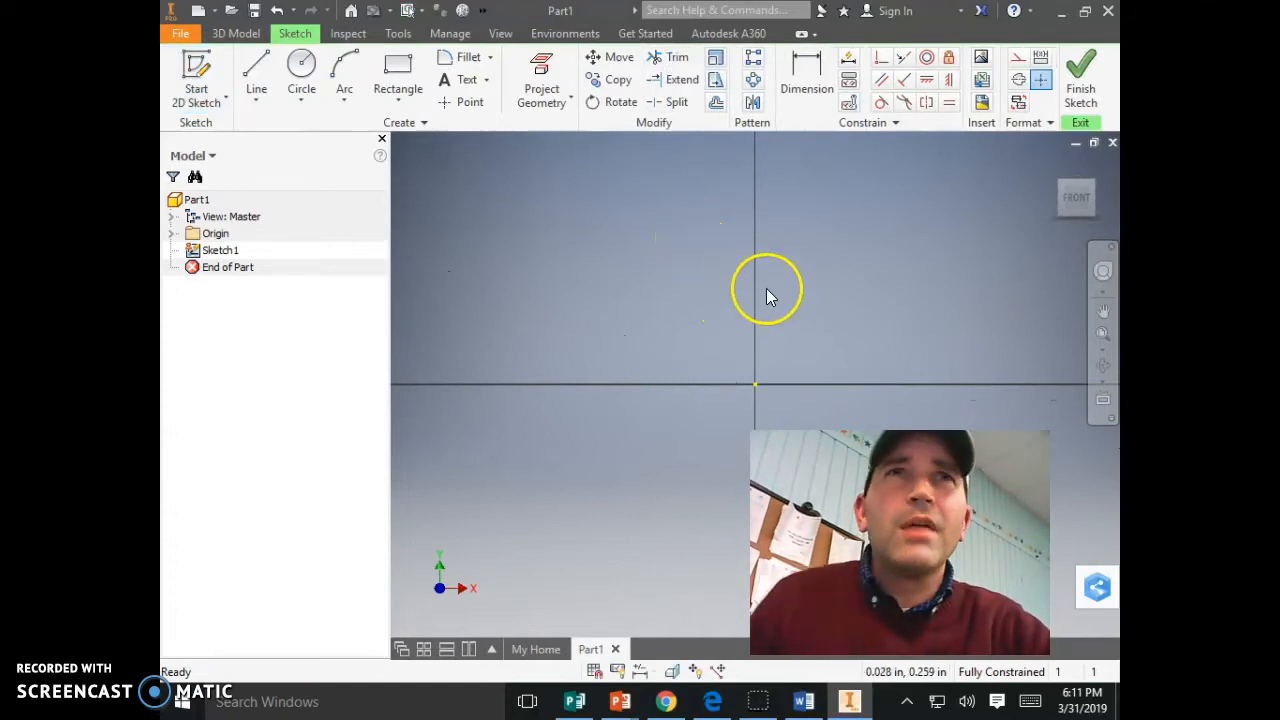
{"action": "left_click", "coordinate": [412, 76]}
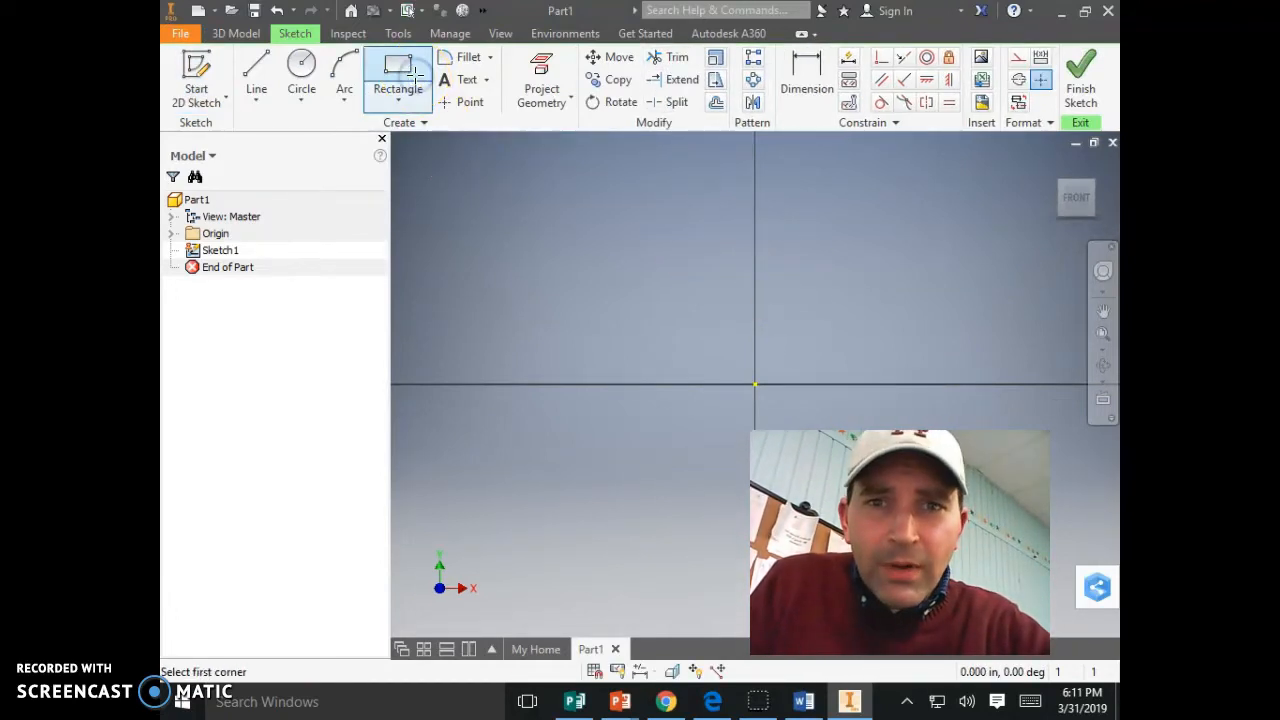
{"action": "left_click", "coordinate": [754, 384]}
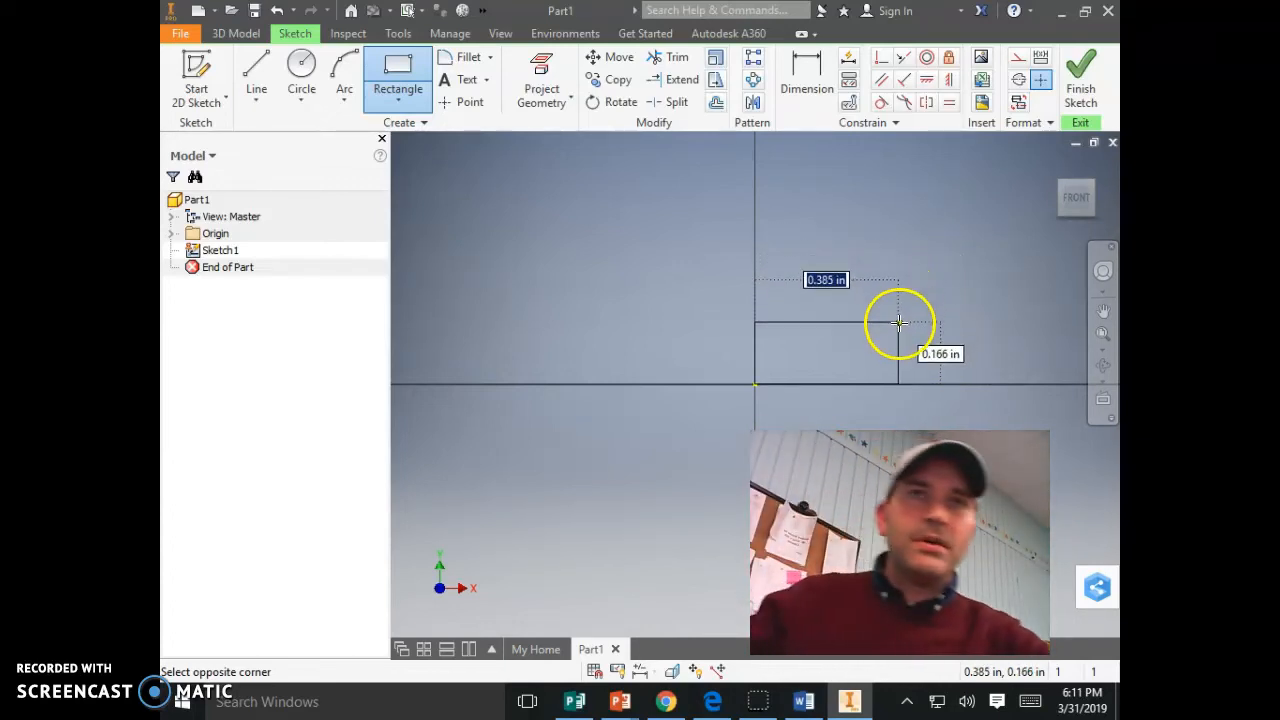
{"action": "type", "text": "2"}
{"action": "key", "text": "Tab"}
{"action": "type", "text": "2"}
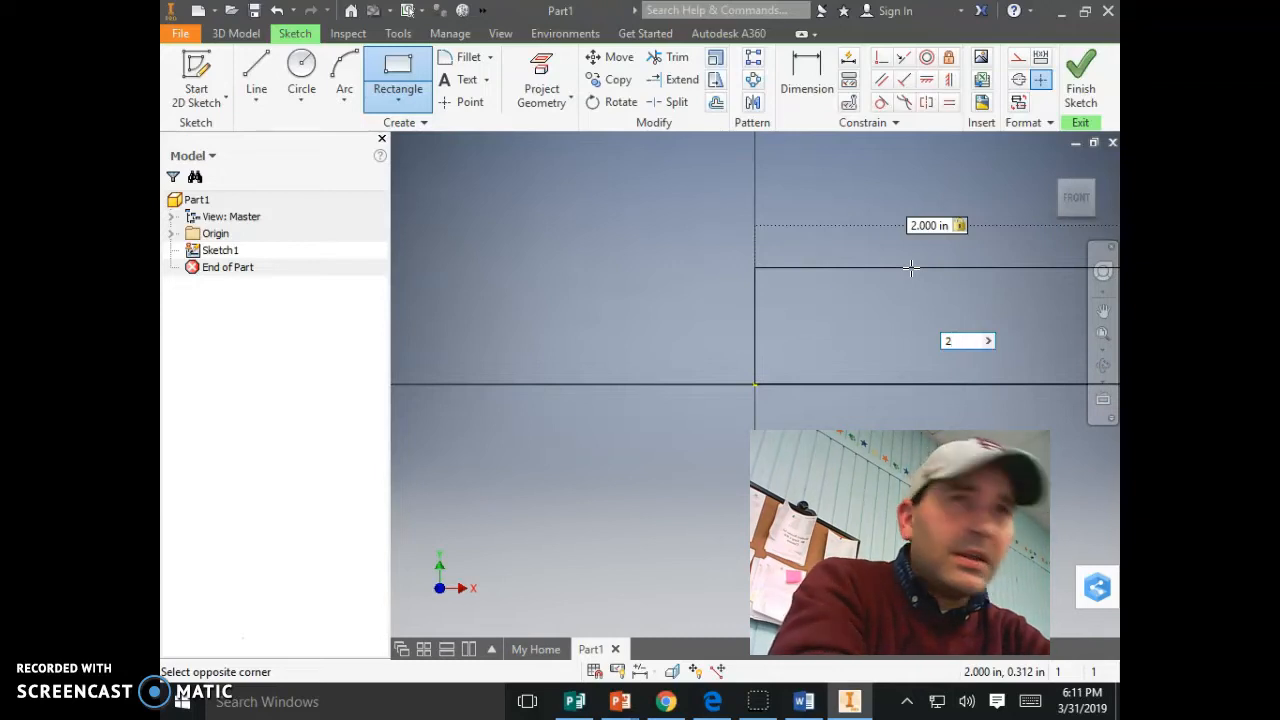
{"action": "key", "text": "Return"}
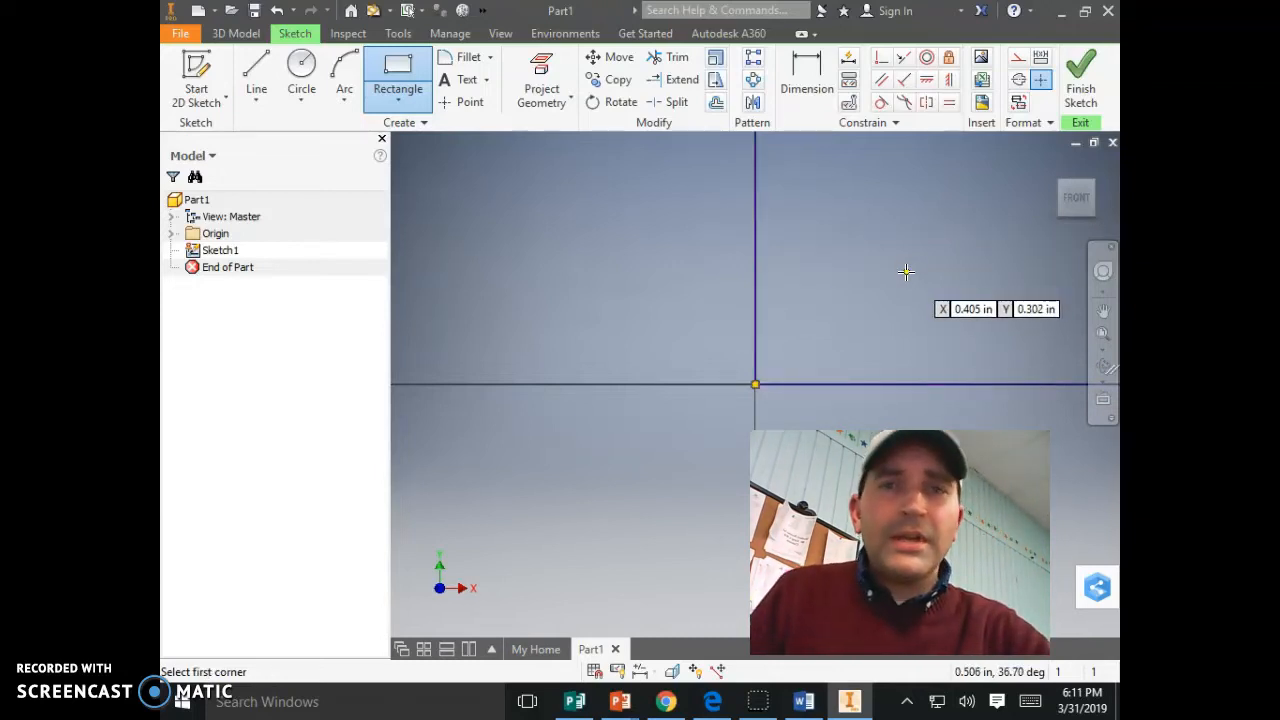
{"action": "left_click", "coordinate": [1068, 112]}
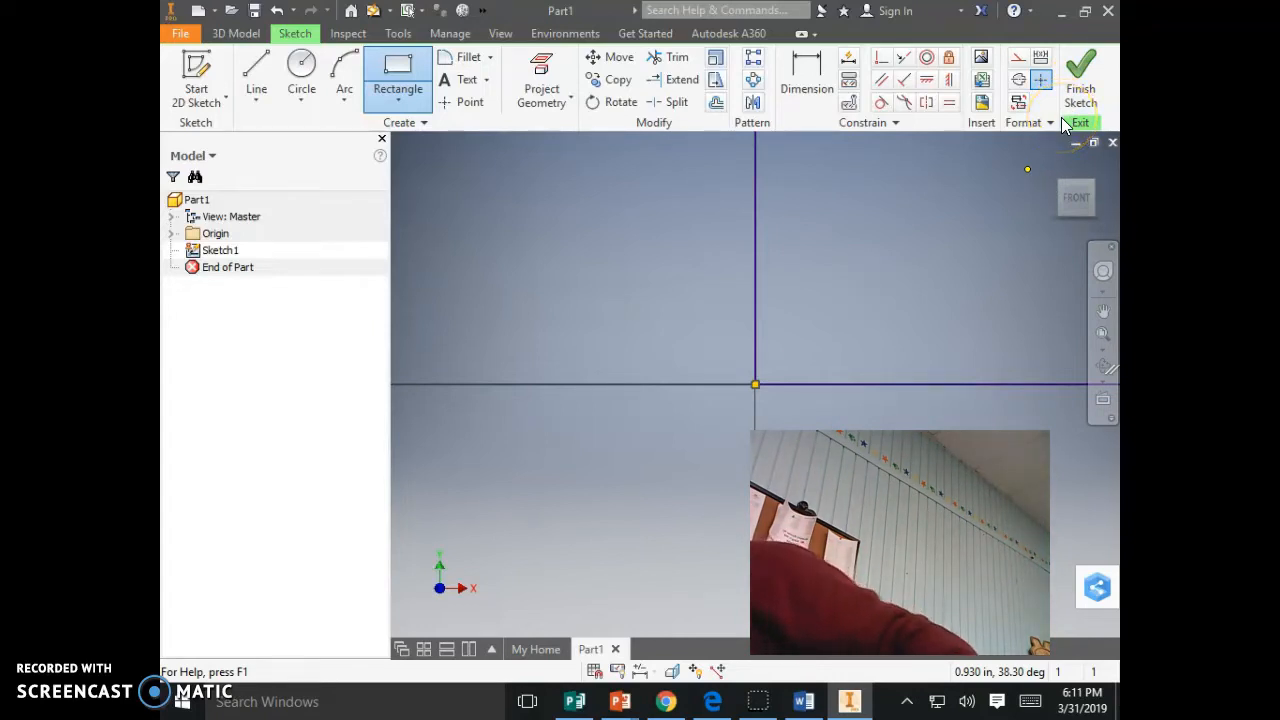
{"action": "left_click", "coordinate": [1075, 80]}
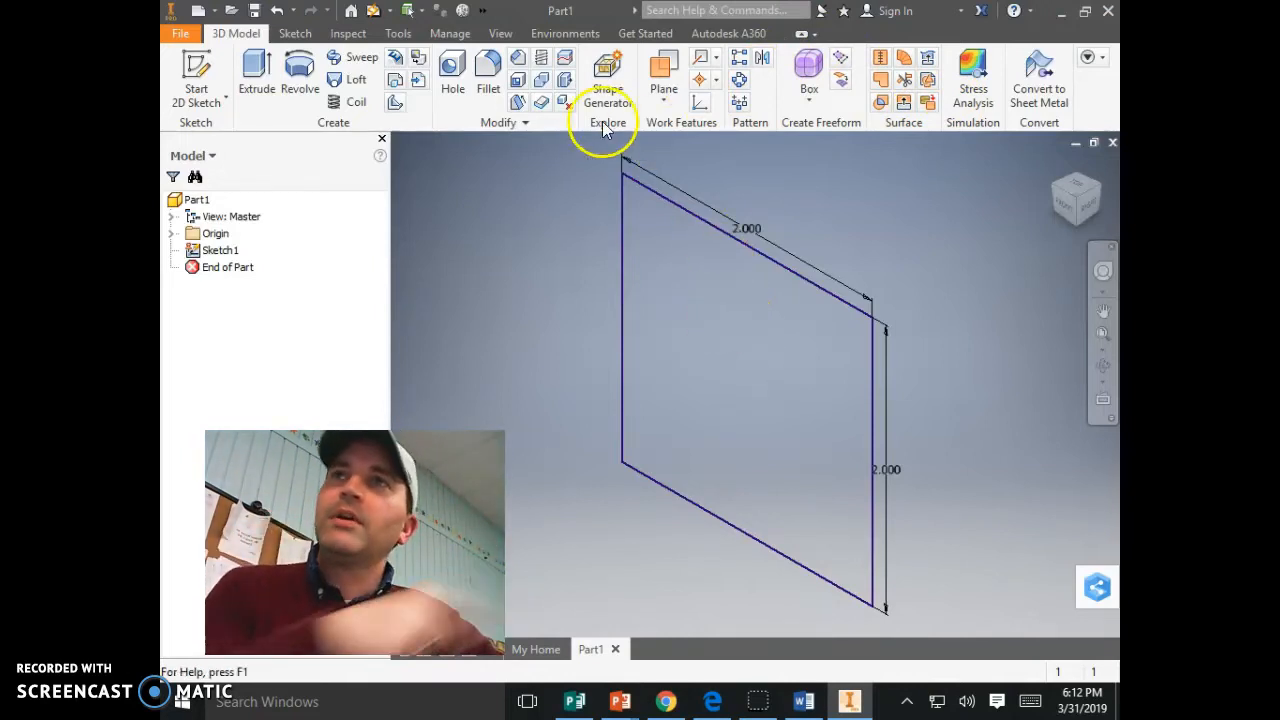
- Extrude the square profile 2 in using Direction 2 to form a solid cube
{"action": "left_click", "coordinate": [252, 80]}
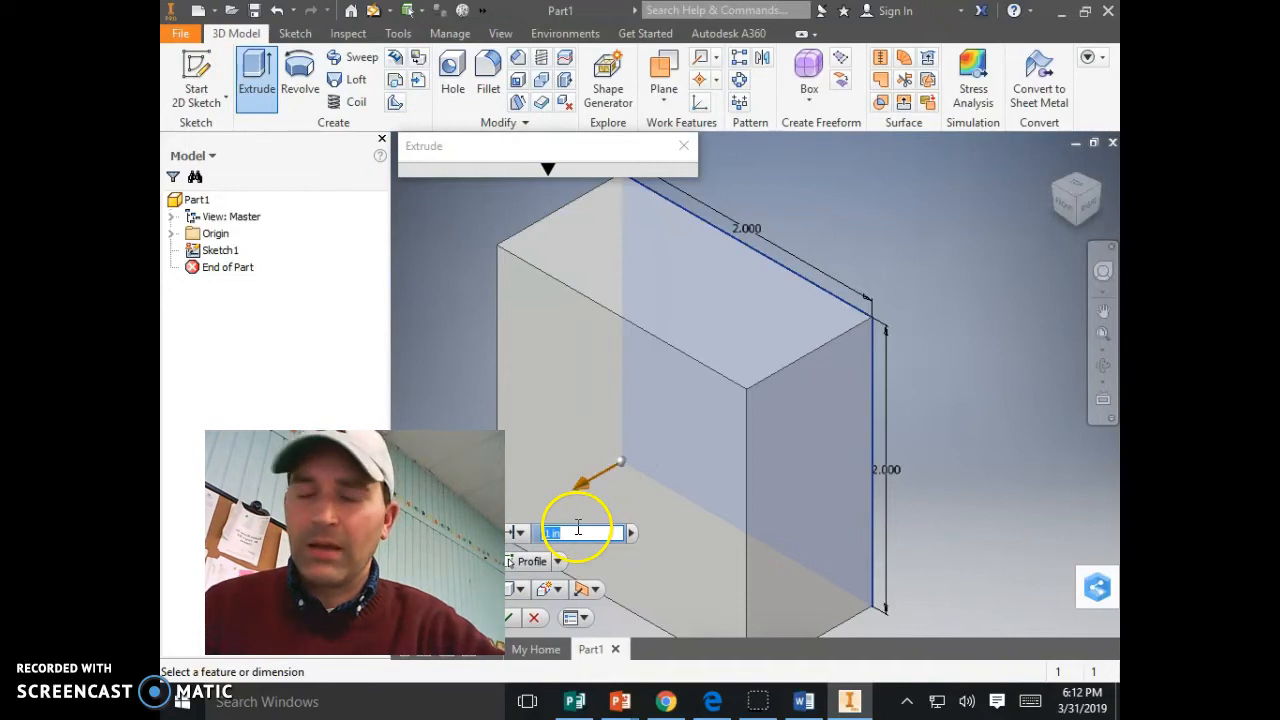
{"action": "type", "text": "2"}
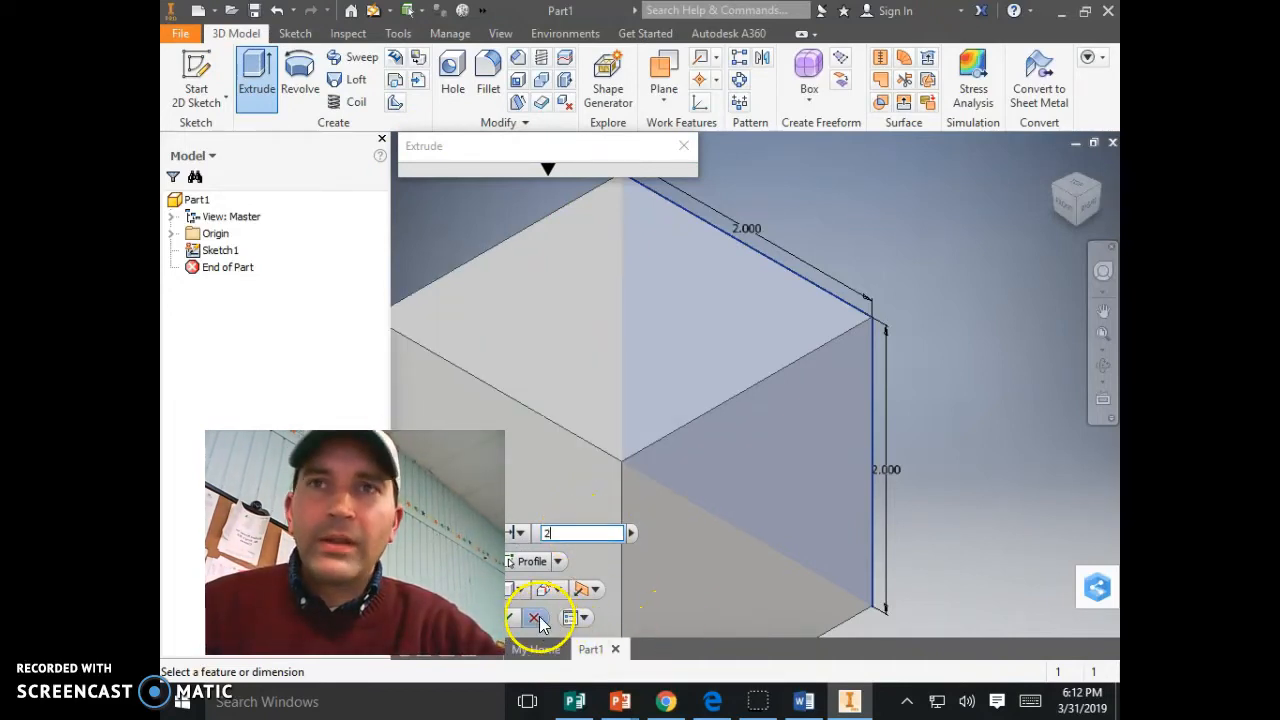
{"action": "left_click", "coordinate": [588, 590]}
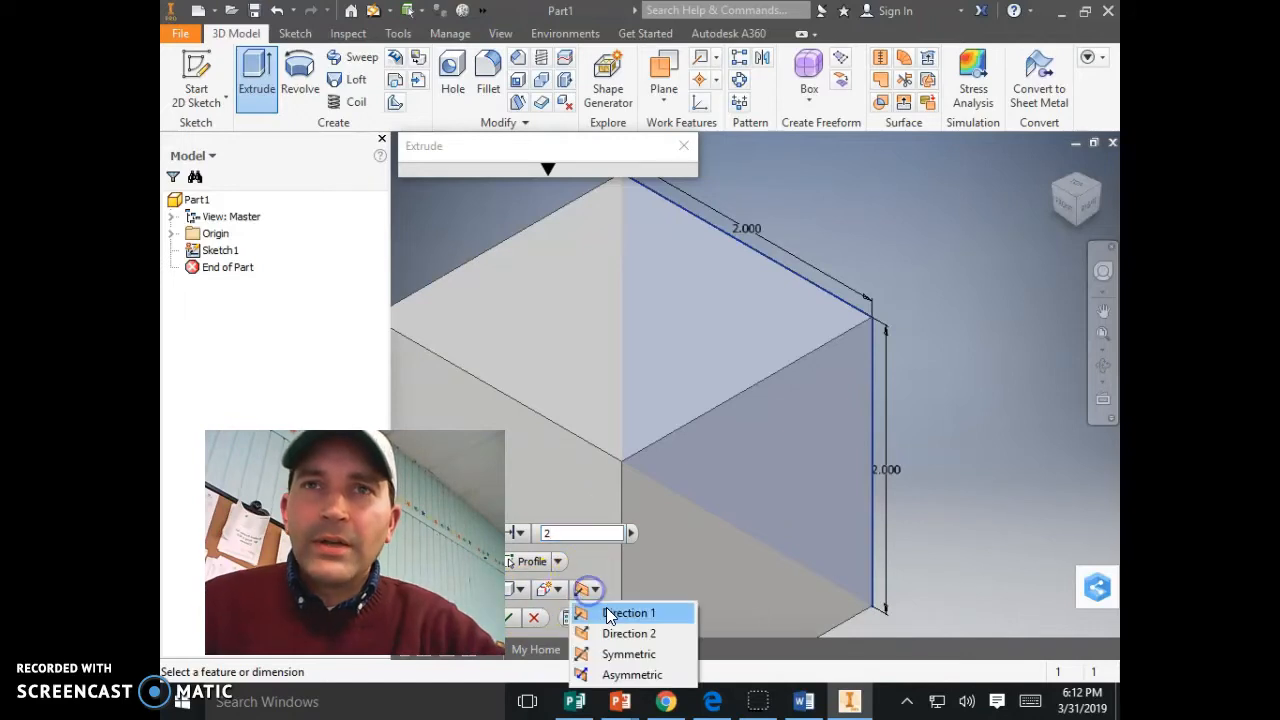
{"action": "left_click", "coordinate": [588, 591]}
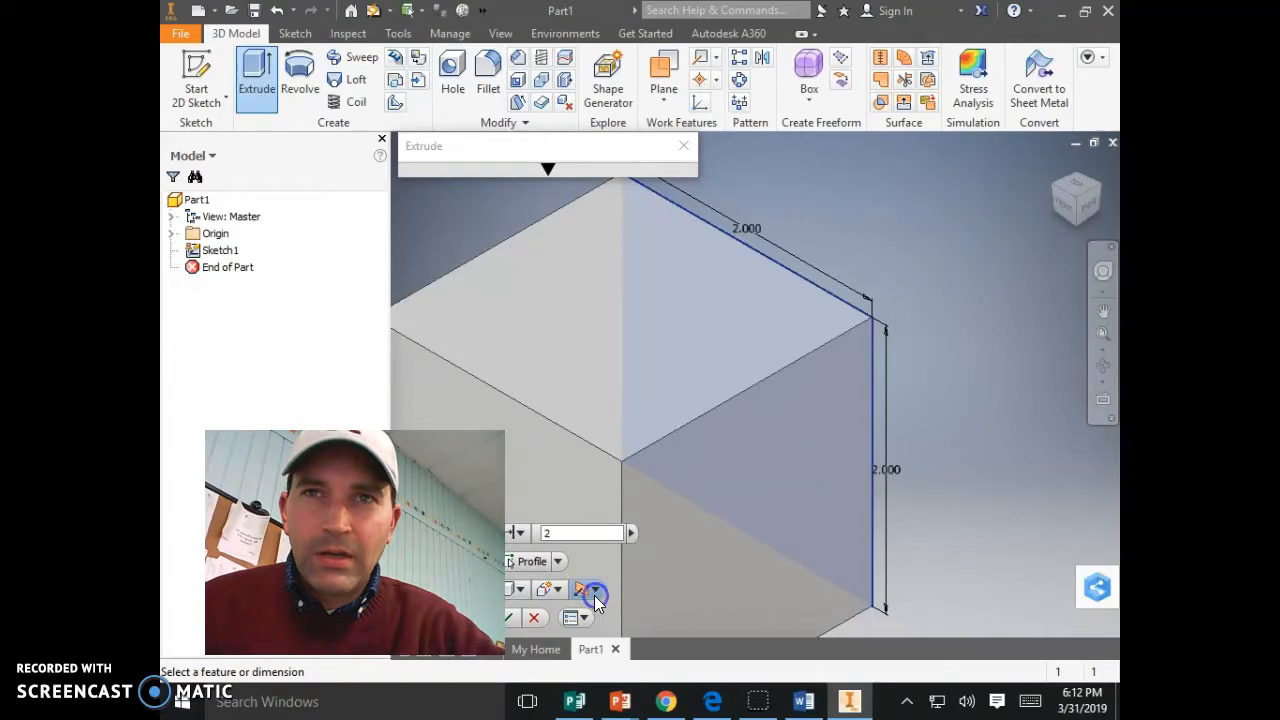
{"action": "left_click", "coordinate": [589, 595]}
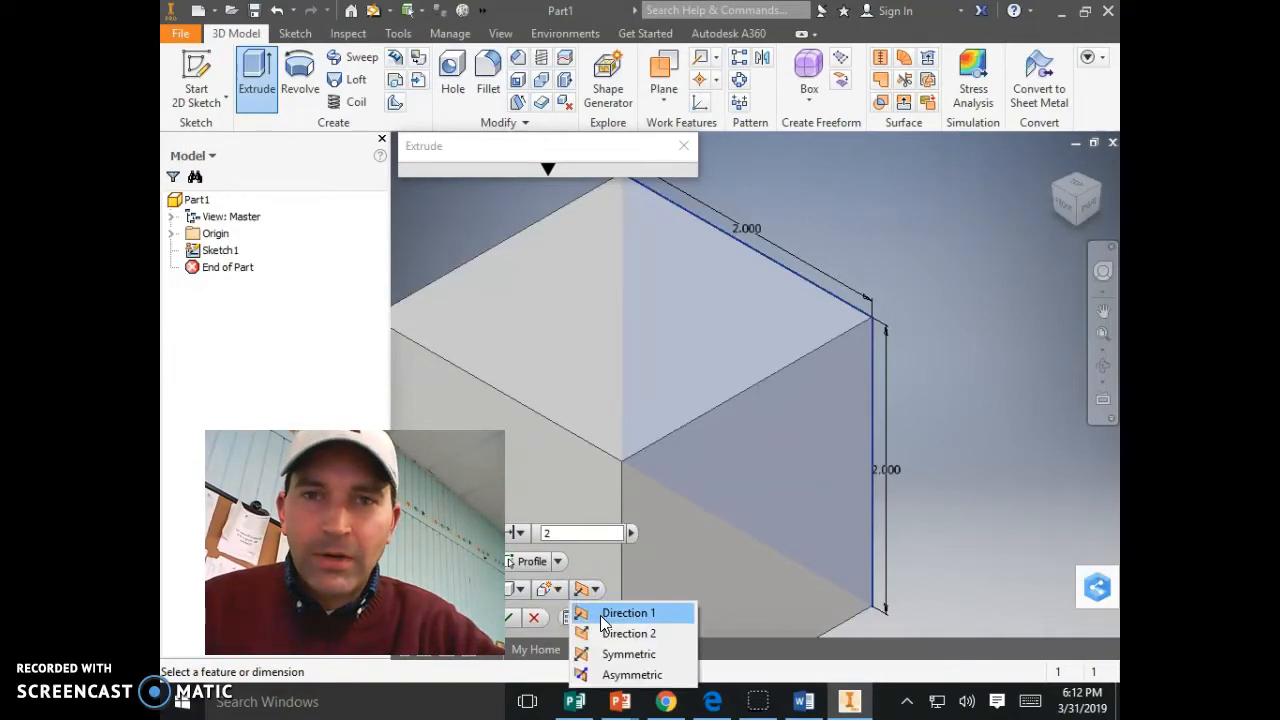
{"action": "left_click", "coordinate": [601, 616]}
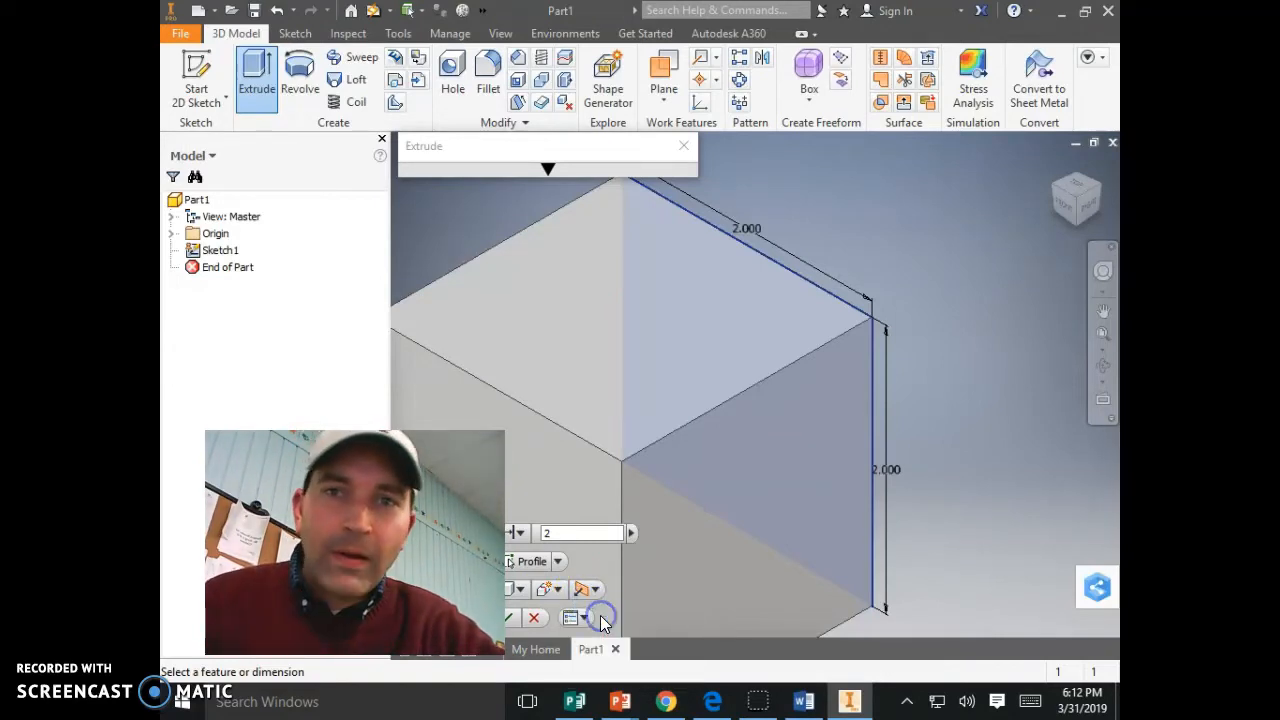
{"action": "left_click", "coordinate": [600, 608]}
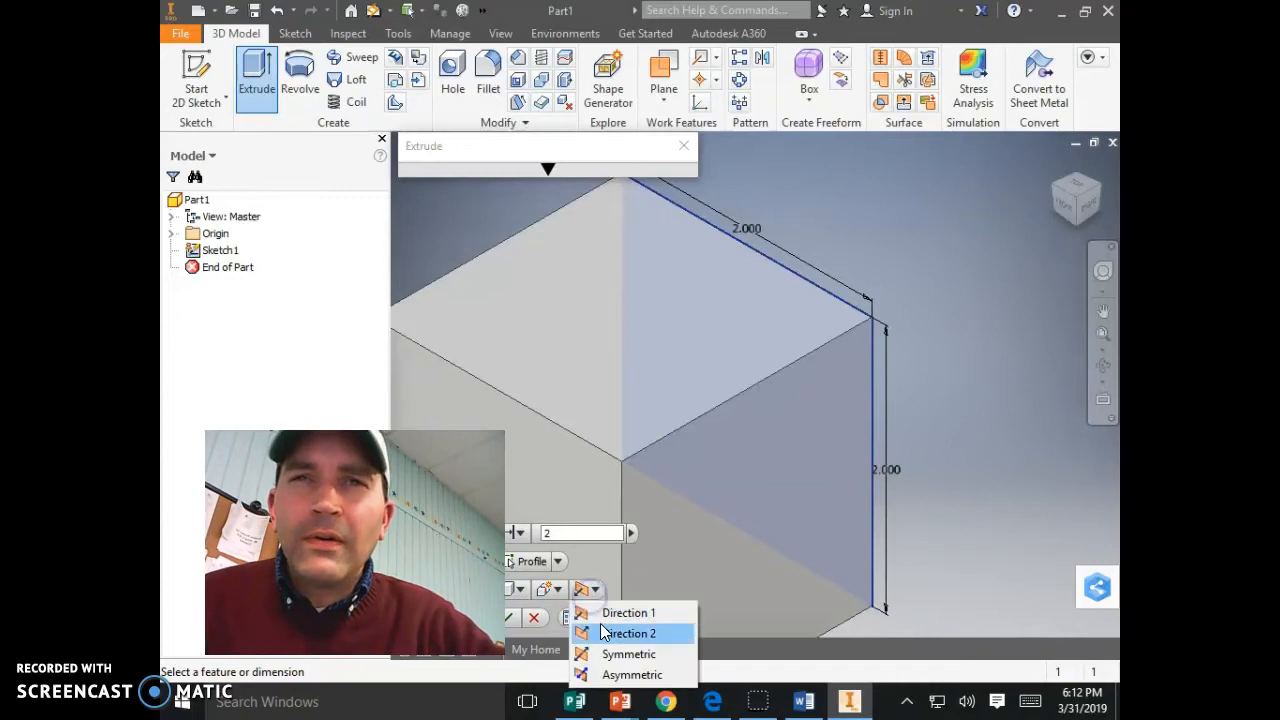
{"action": "left_click", "coordinate": [610, 612]}
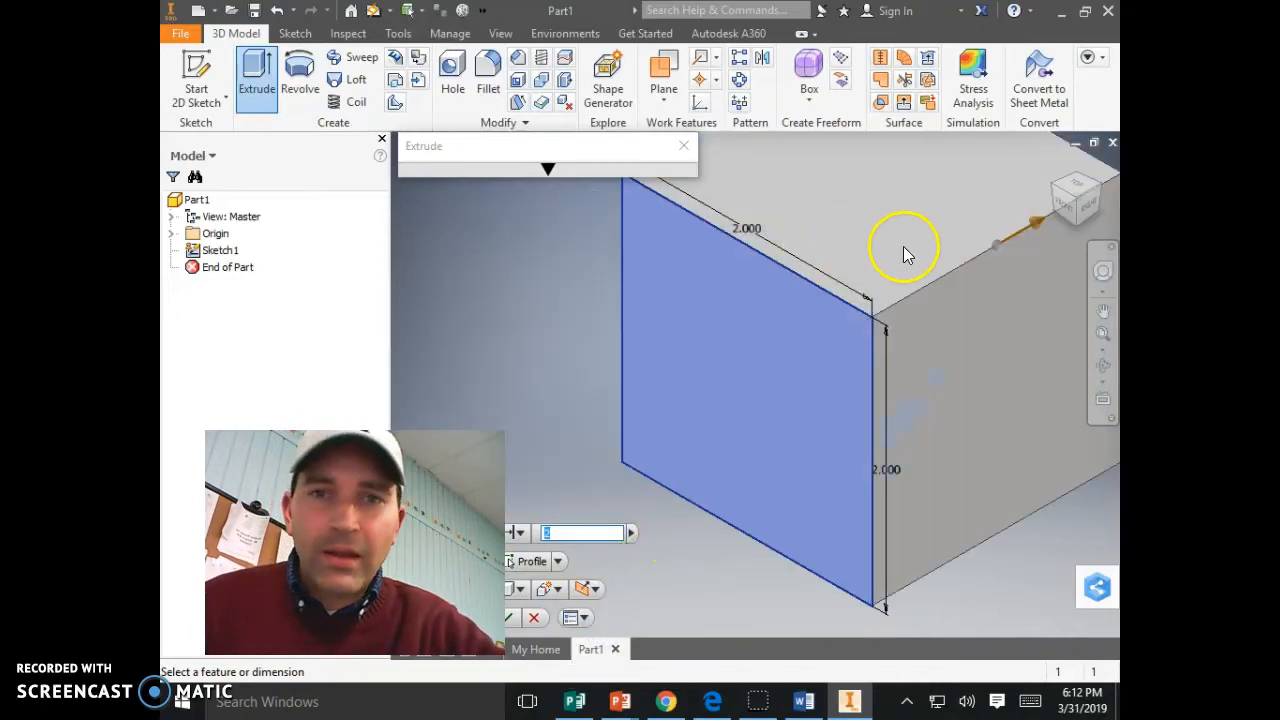
{"action": "left_click", "coordinate": [1054, 166]}
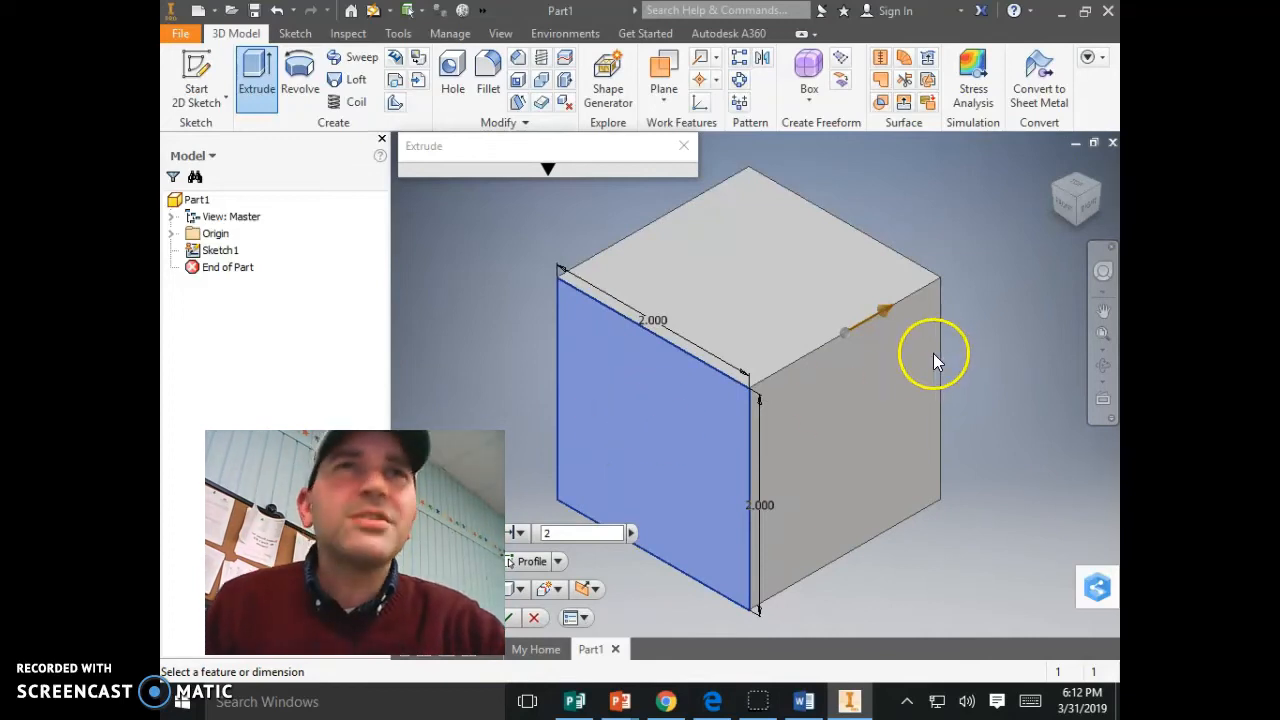
{"action": "left_click", "coordinate": [511, 619]}
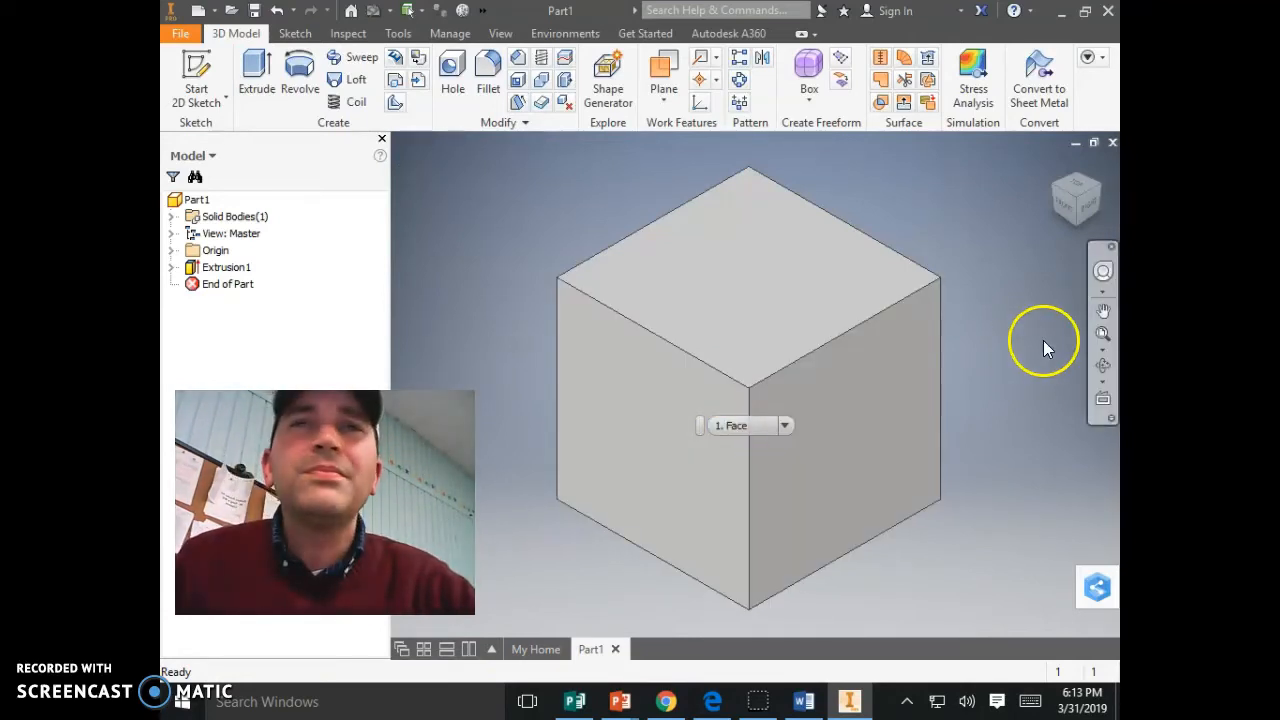
- Start a sketch on the cube's front face and draw a diagonal line from the origin corner to the opposite corner
{"action": "left_click", "coordinate": [1062, 208]}
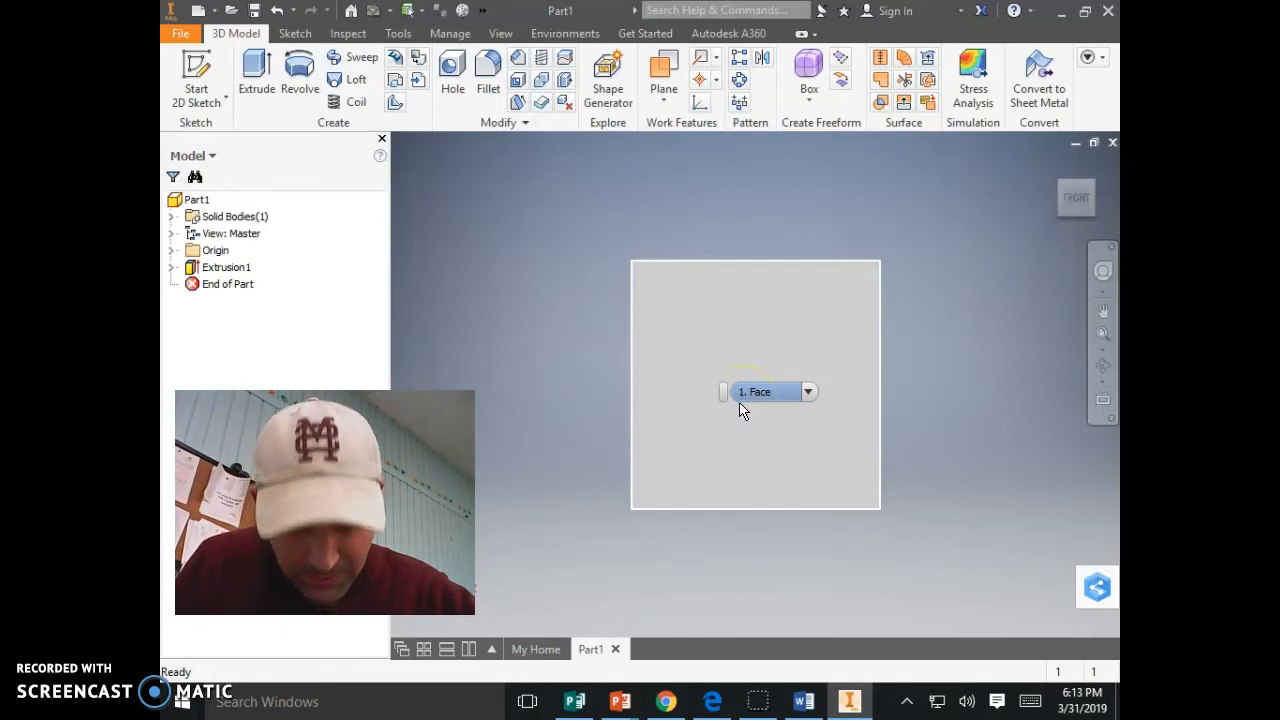
{"action": "left_click", "coordinate": [511, 195]}
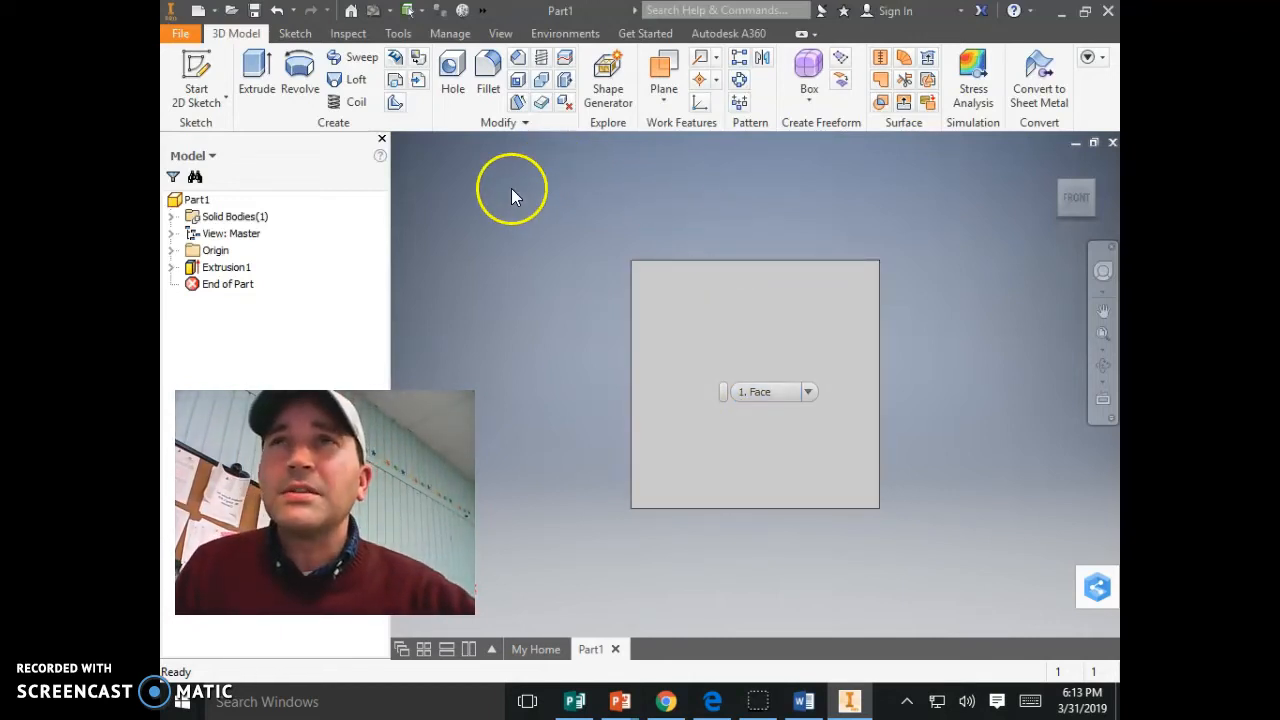
{"action": "left_click", "coordinate": [300, 33]}
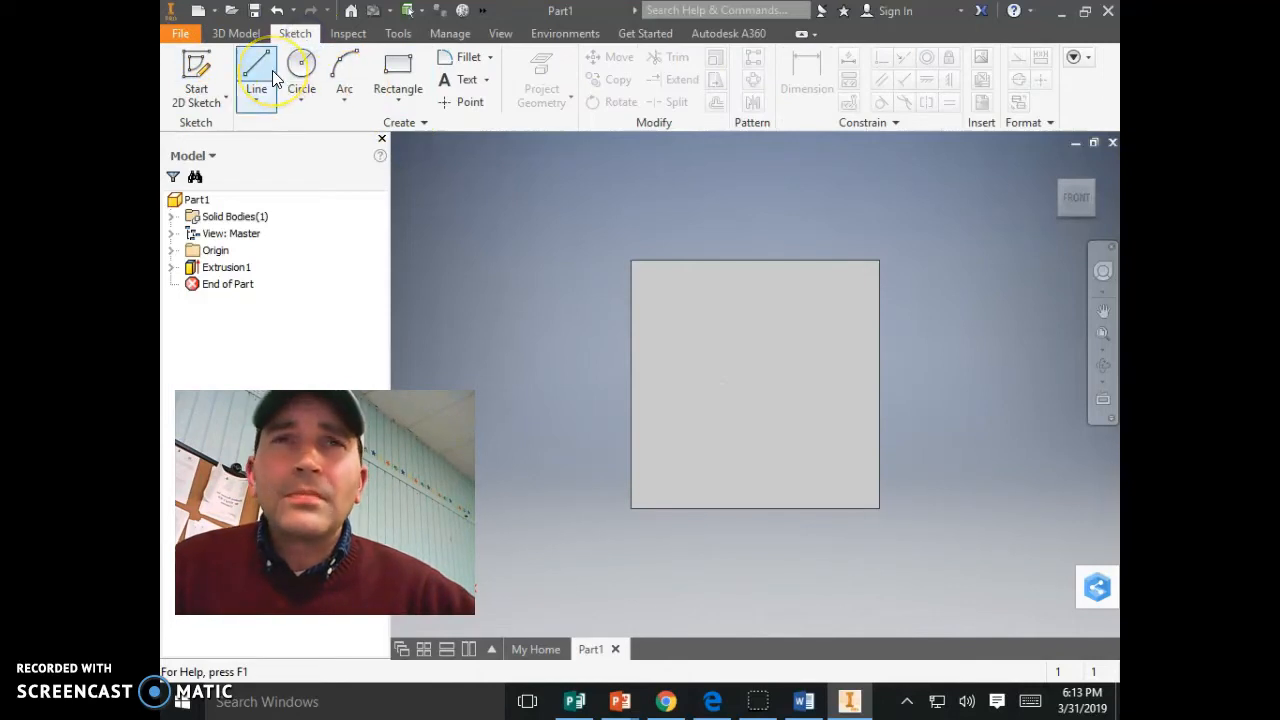
{"action": "left_click", "coordinate": [300, 99]}
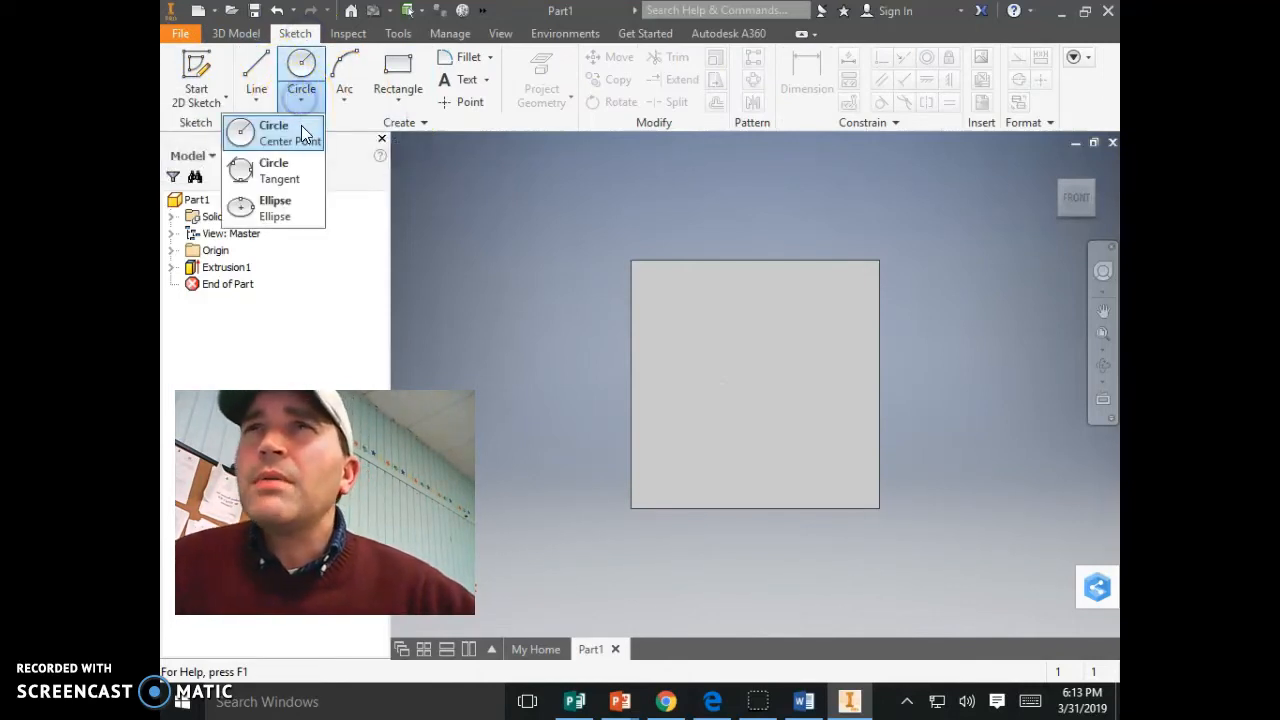
{"action": "left_click", "coordinate": [301, 125]}
{"action": "left_click", "coordinate": [255, 50]}
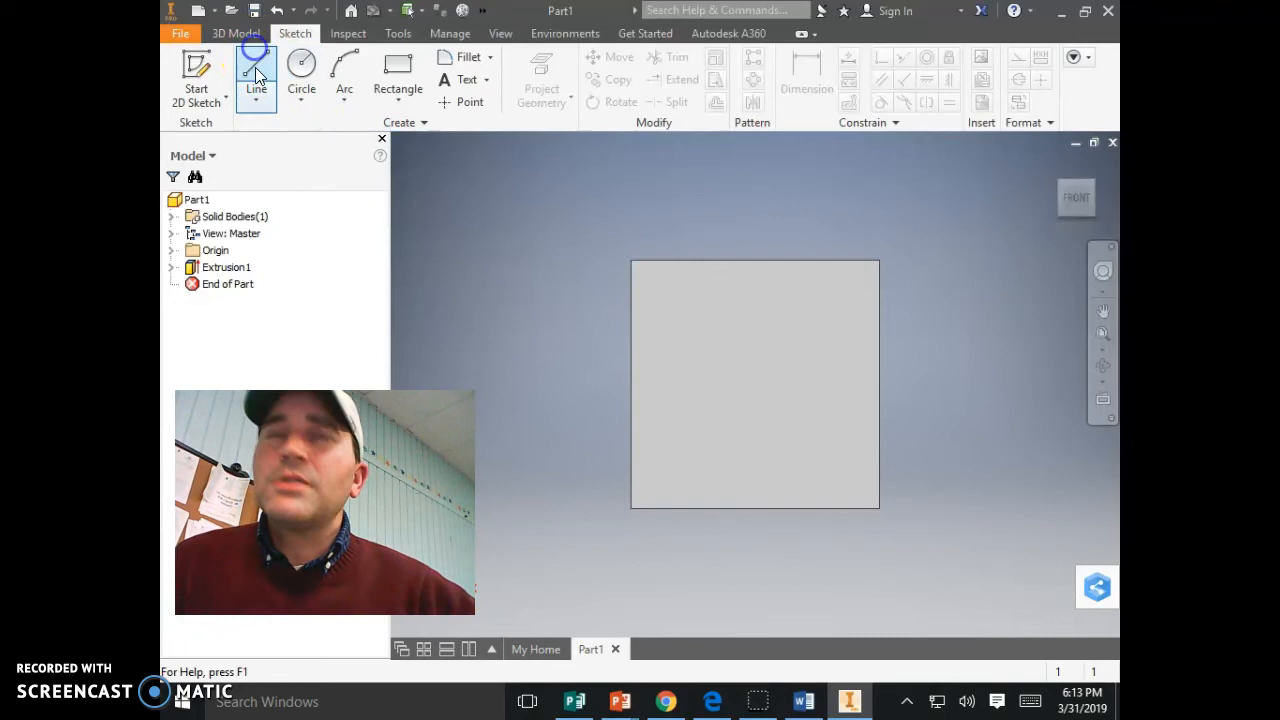
{"action": "left_click", "coordinate": [262, 85]}
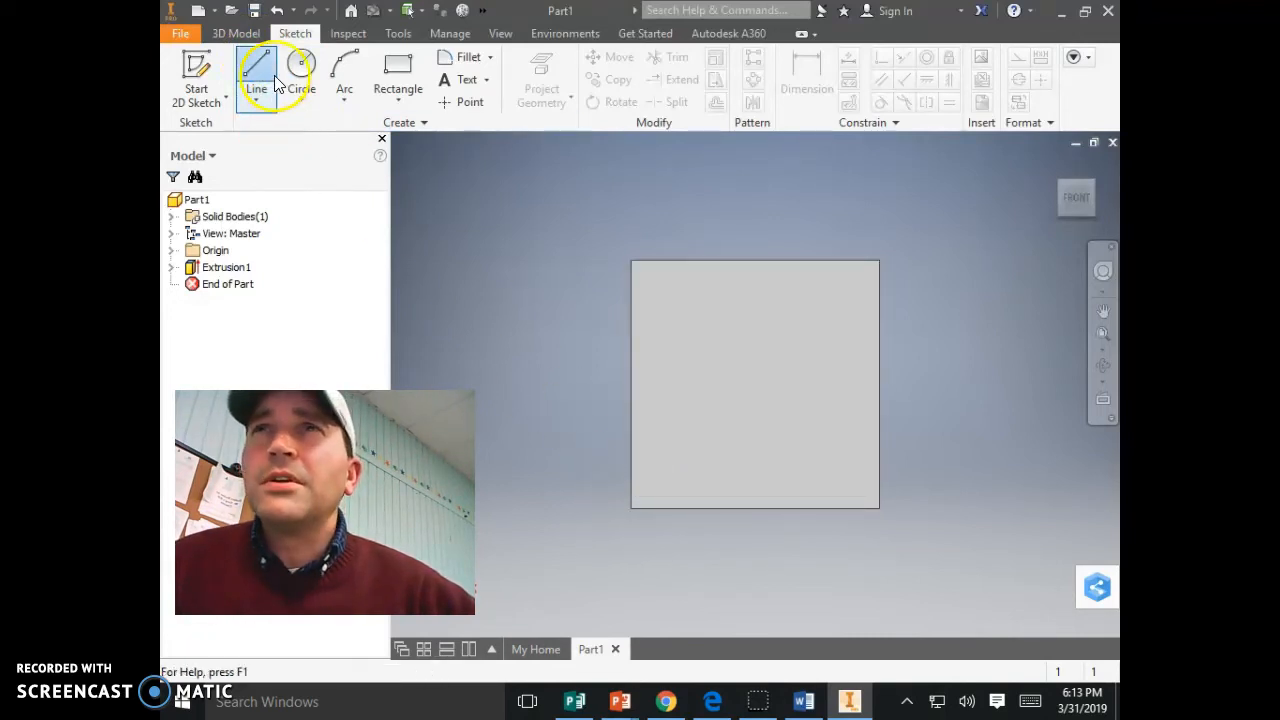
{"action": "left_click", "coordinate": [660, 483]}
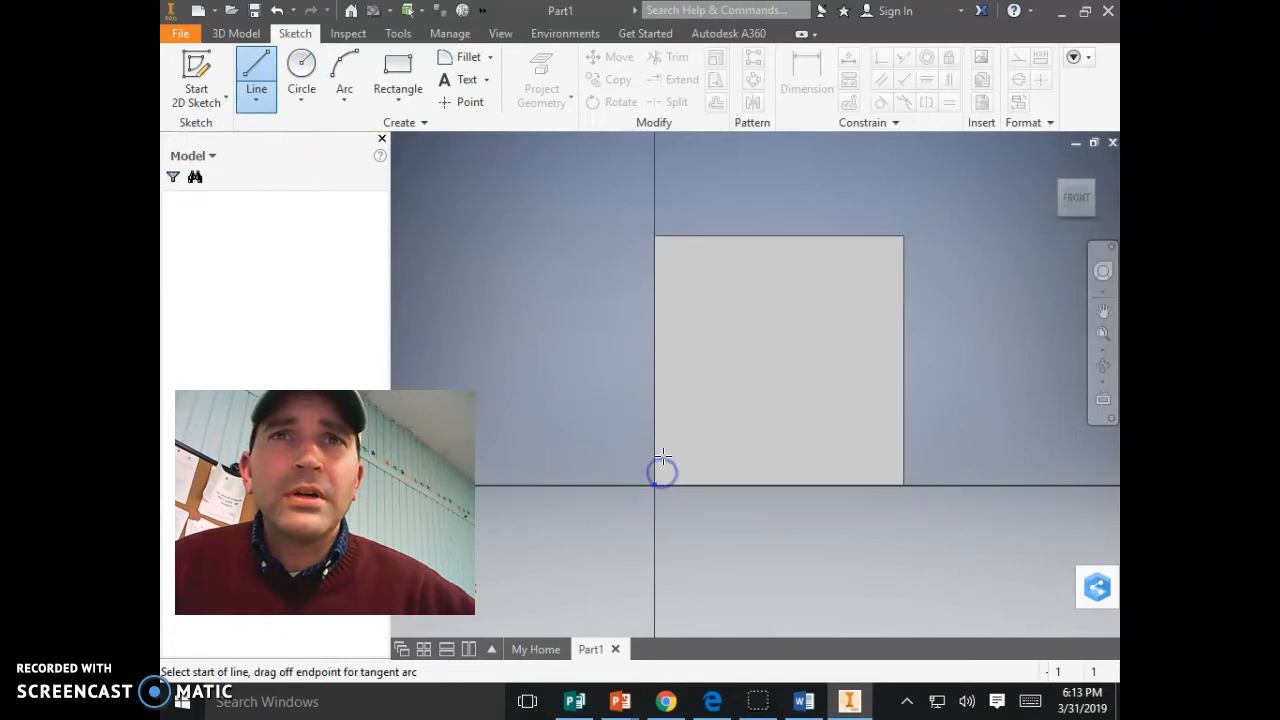
{"action": "left_click", "coordinate": [757, 383]}
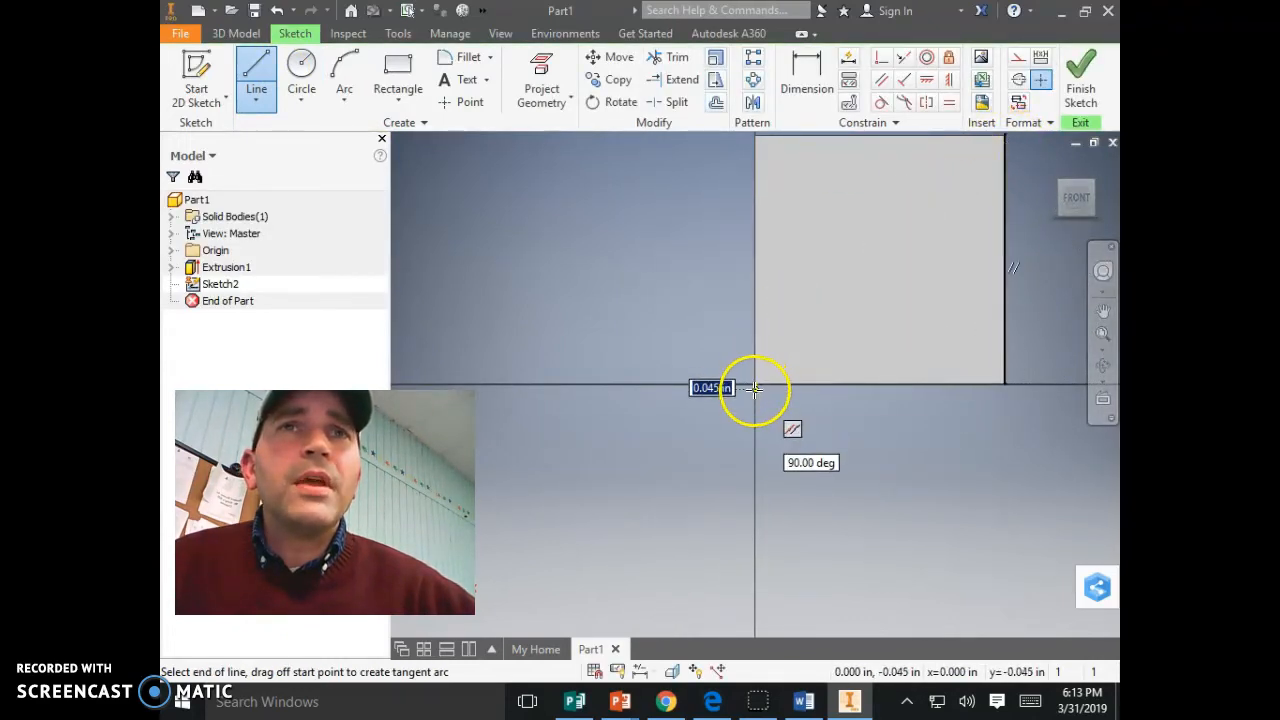
{"action": "left_click", "coordinate": [1003, 137]}
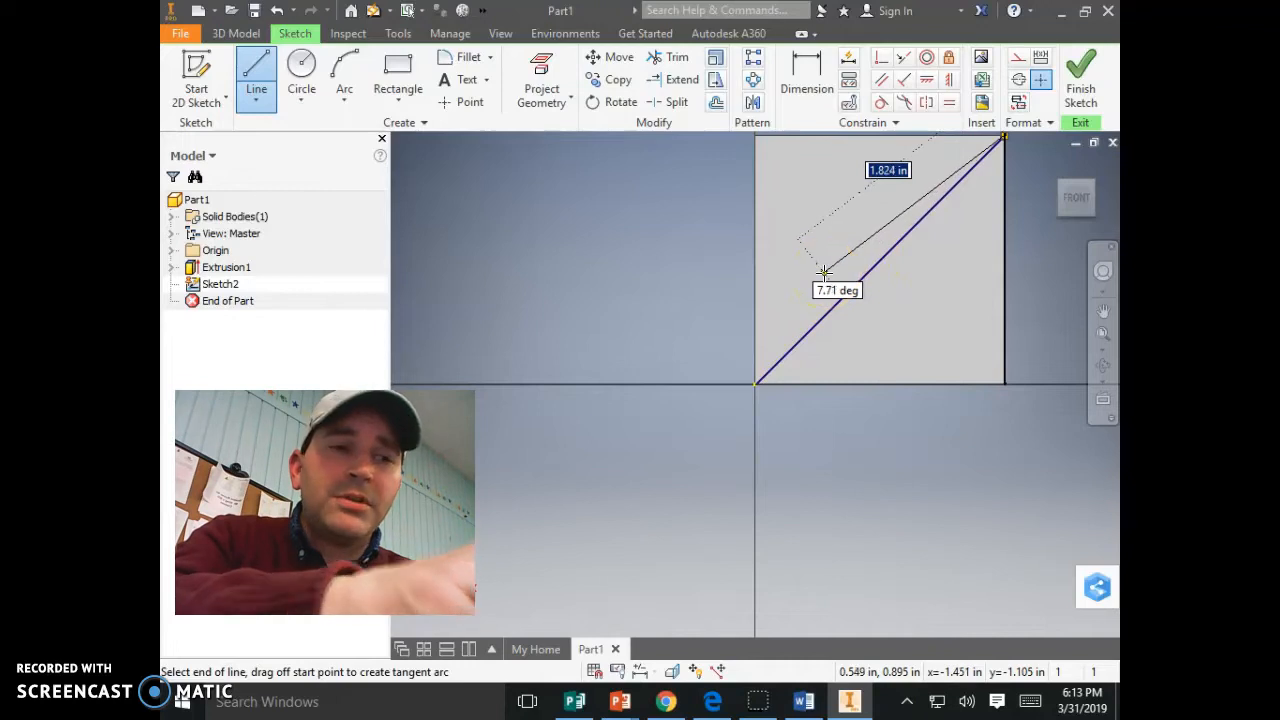
{"action": "key", "text": "Escape"}
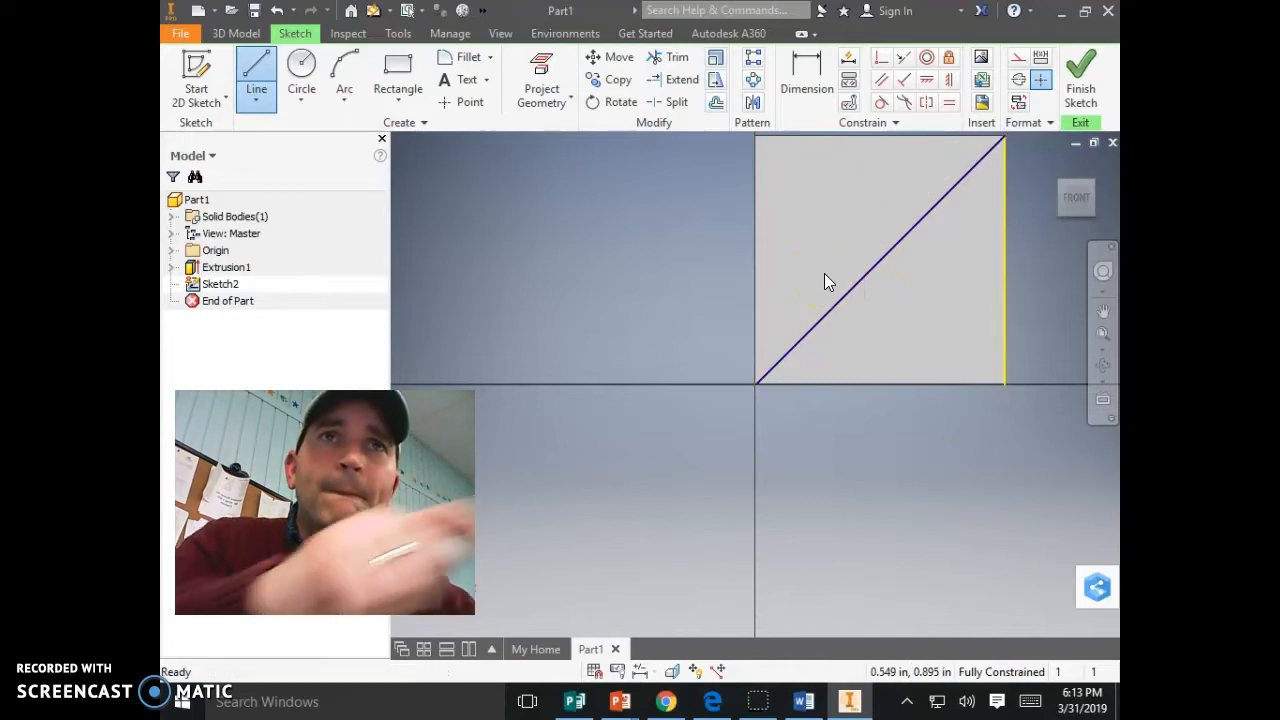
- Sketch a 1 in diameter circle centered on the diagonal's midpoint, and finish the sketch
{"action": "left_click", "coordinate": [299, 92]}
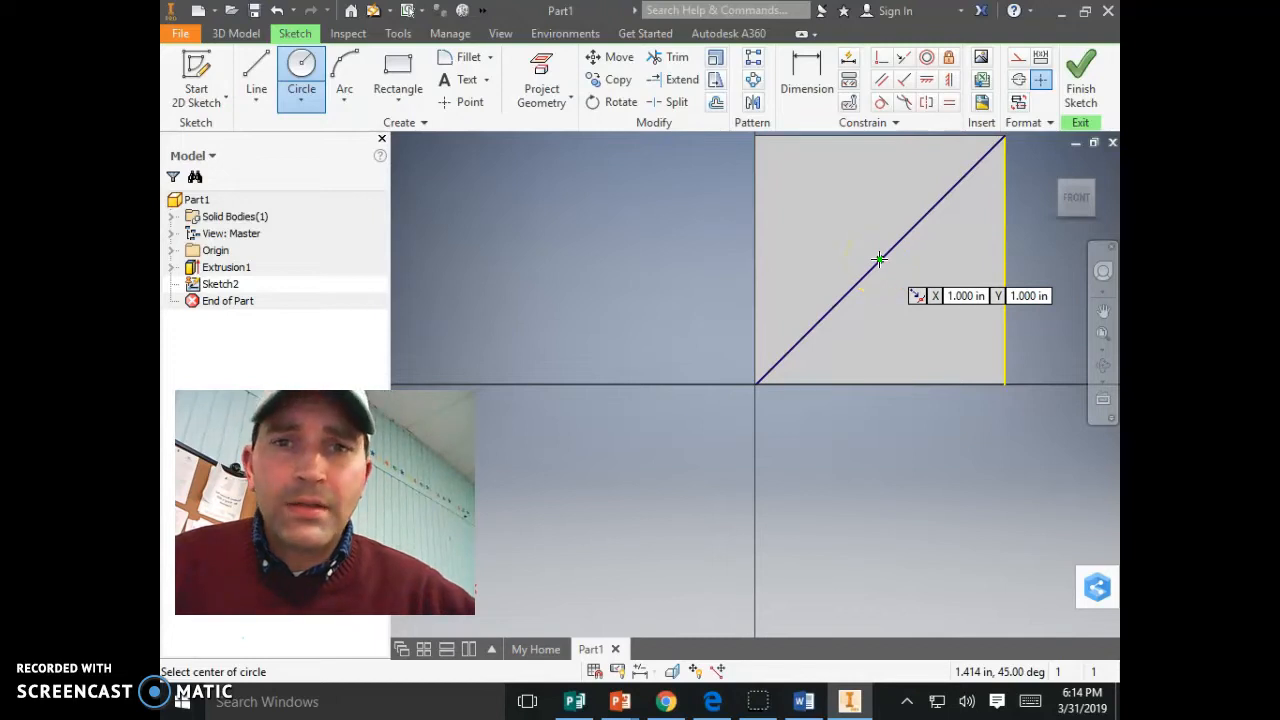
{"action": "left_click", "coordinate": [878, 259]}
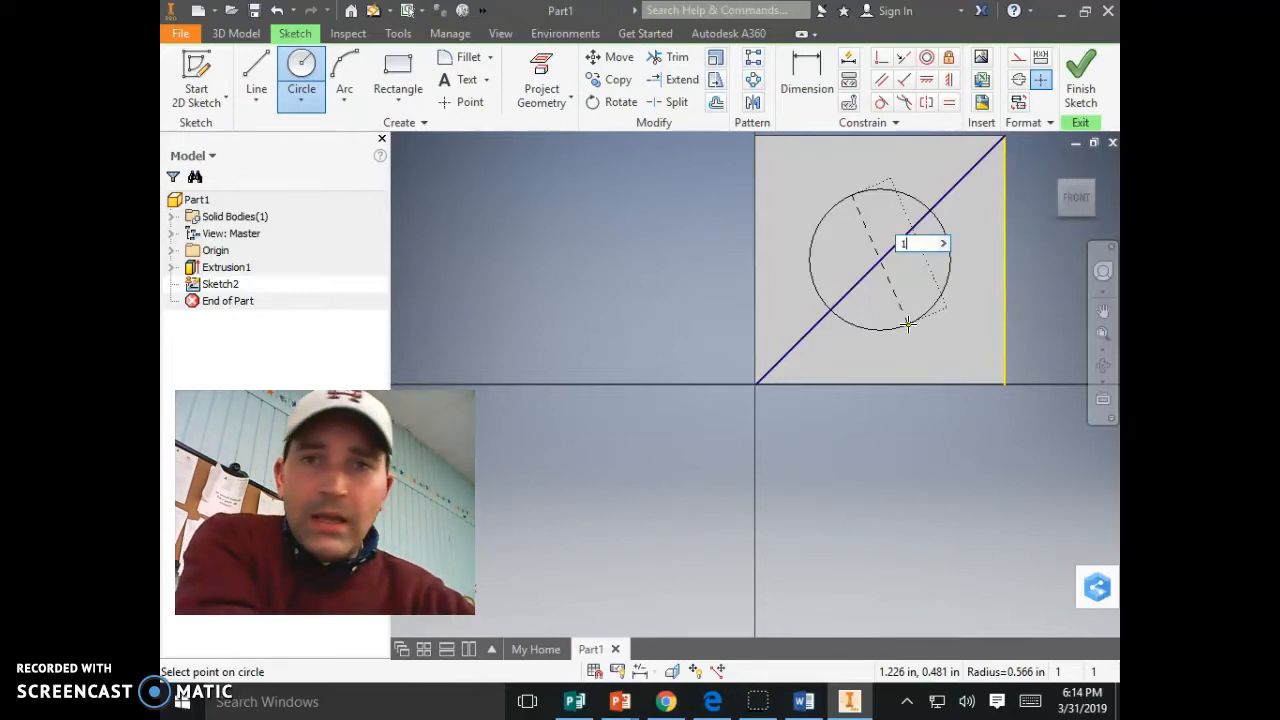
{"action": "key", "text": "Return"}
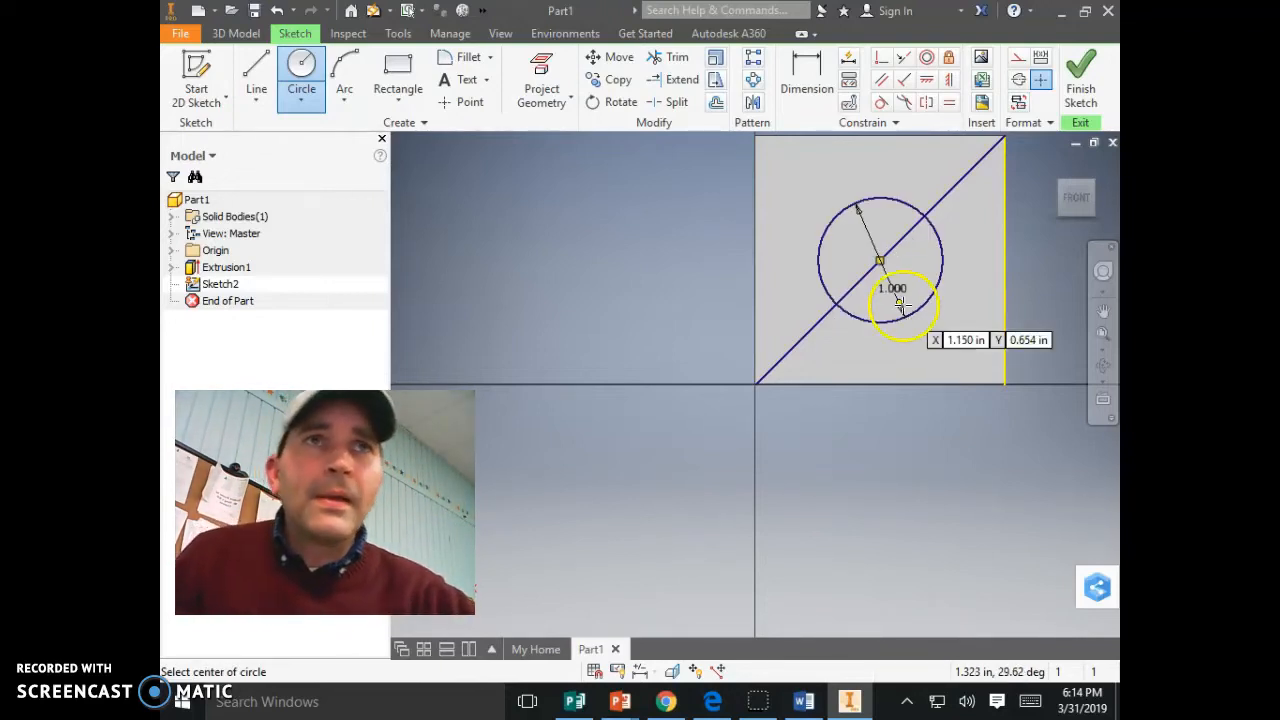
{"action": "left_click", "coordinate": [1090, 95]}
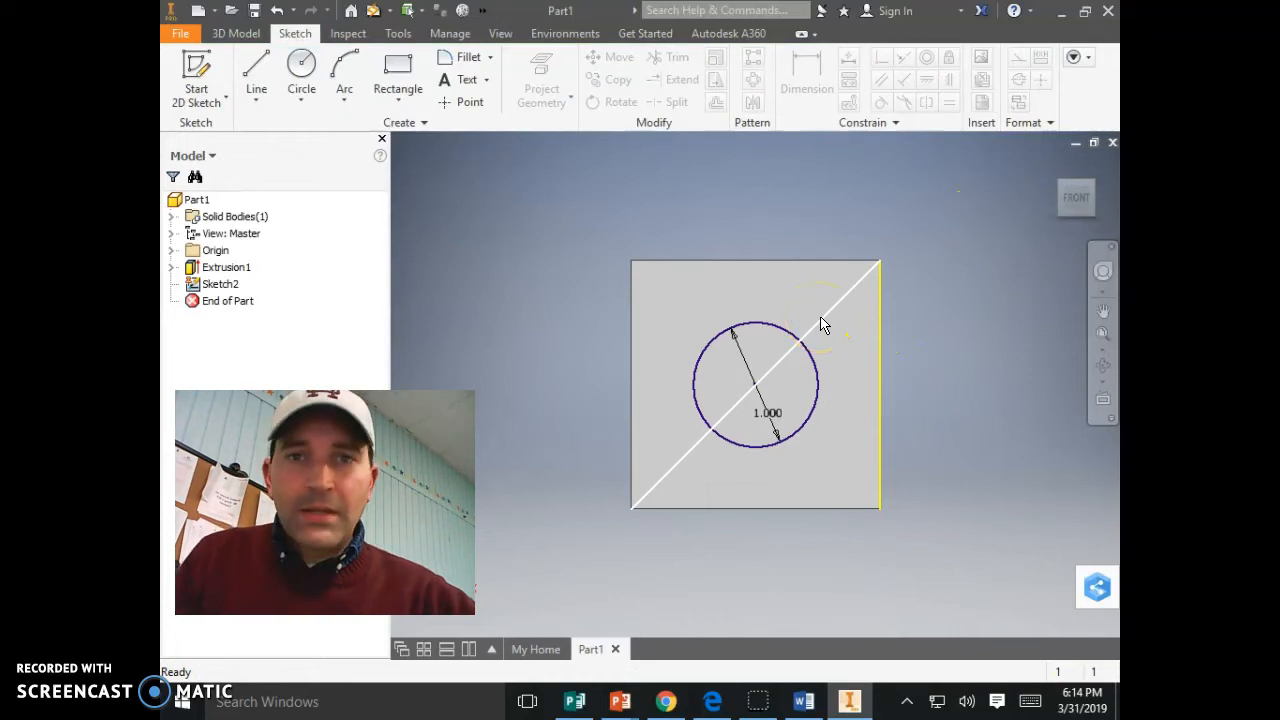
{"action": "left_click", "coordinate": [820, 325]}
{"action": "left_click", "coordinate": [875, 306]}
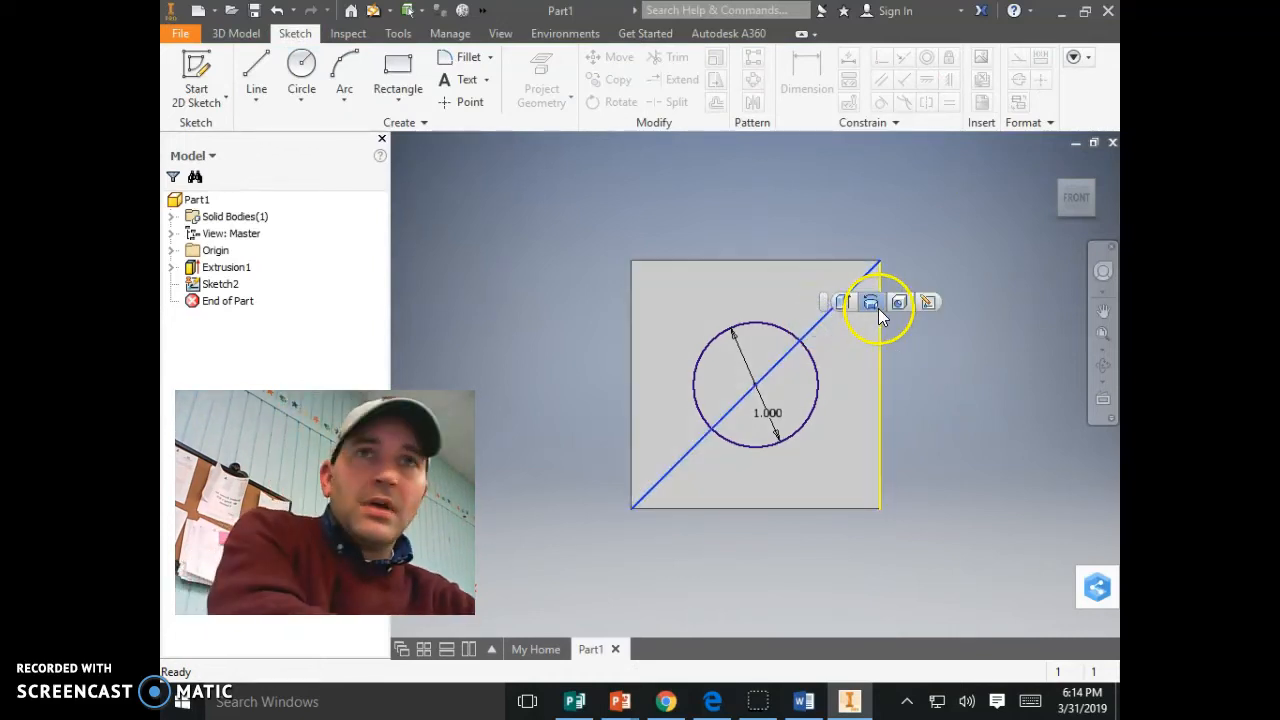
{"action": "left_click", "coordinate": [810, 333]}
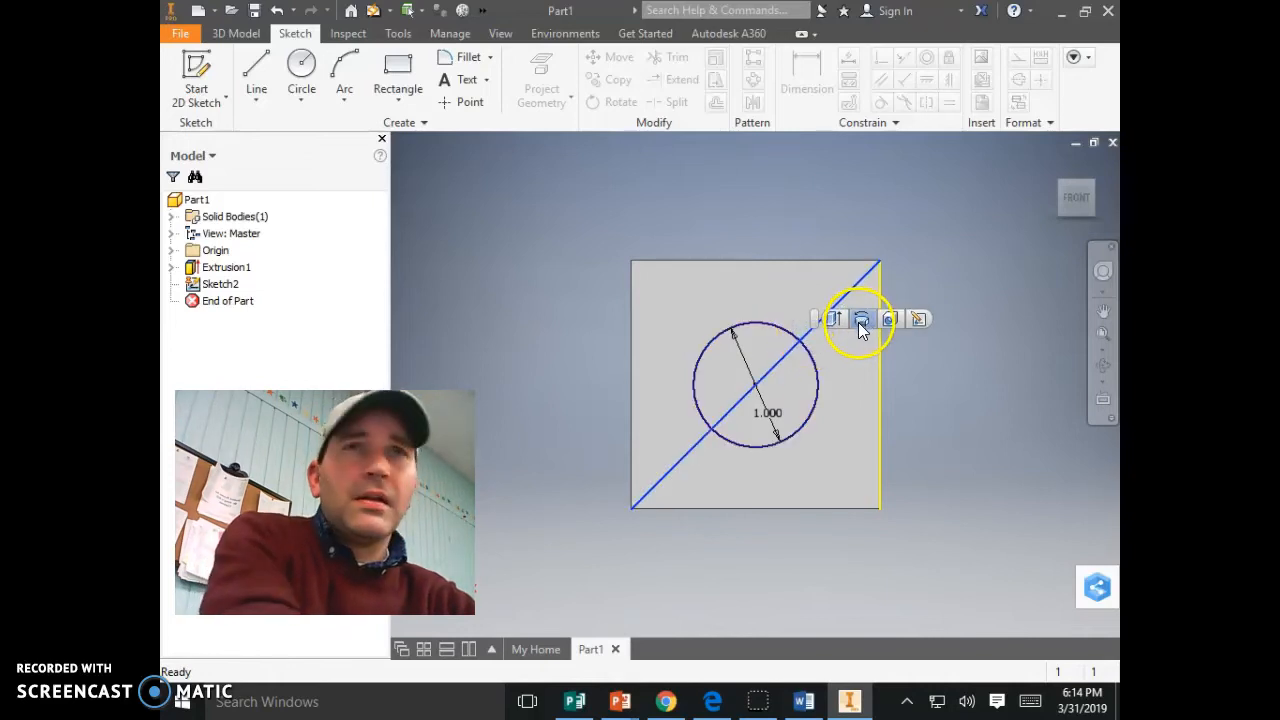
{"action": "left_click", "coordinate": [845, 350]}
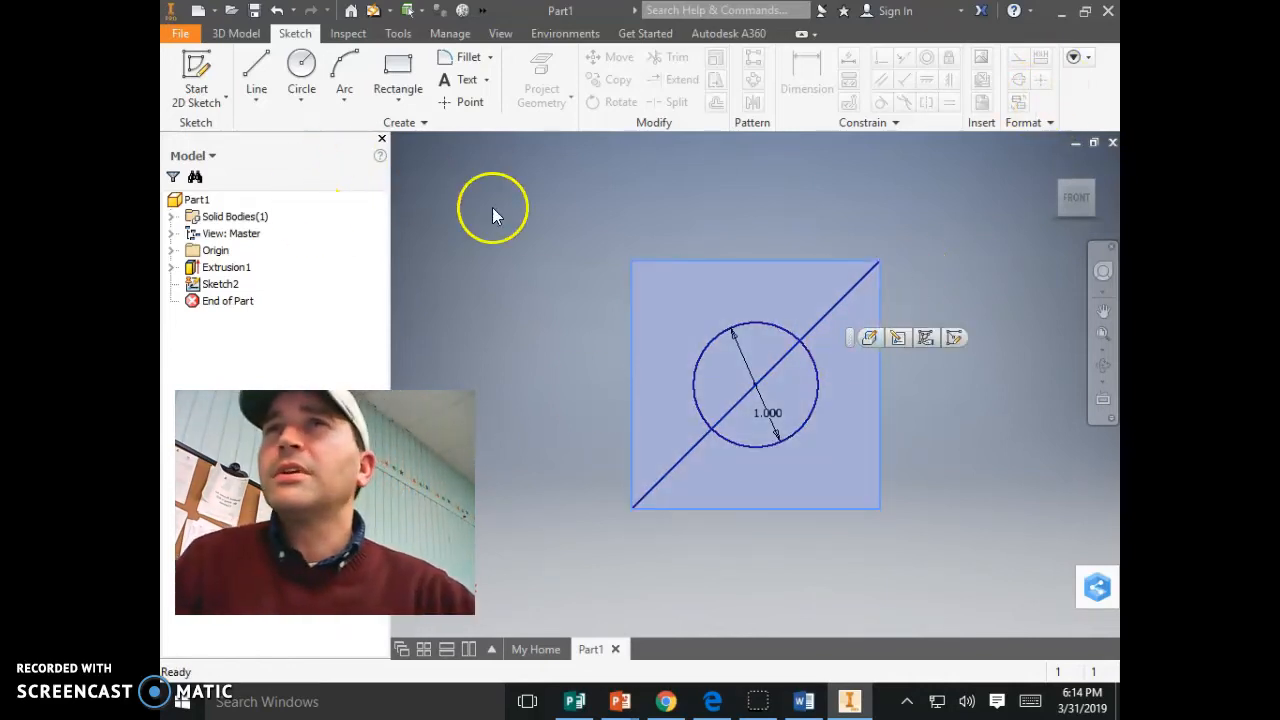
{"action": "left_click", "coordinate": [541, 226]}
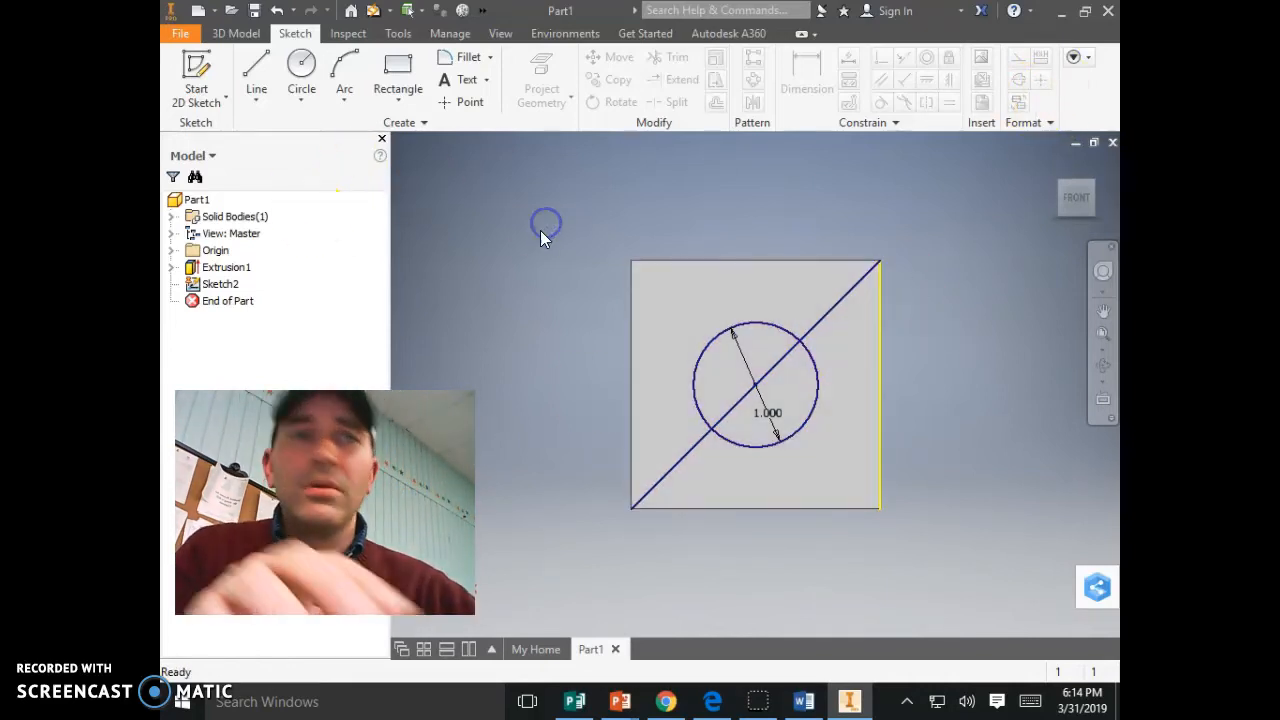
- Undo the exit from the front-face sketch, delete the diagonal line, and finish the sketch again
{"action": "left_click", "coordinate": [279, 11]}
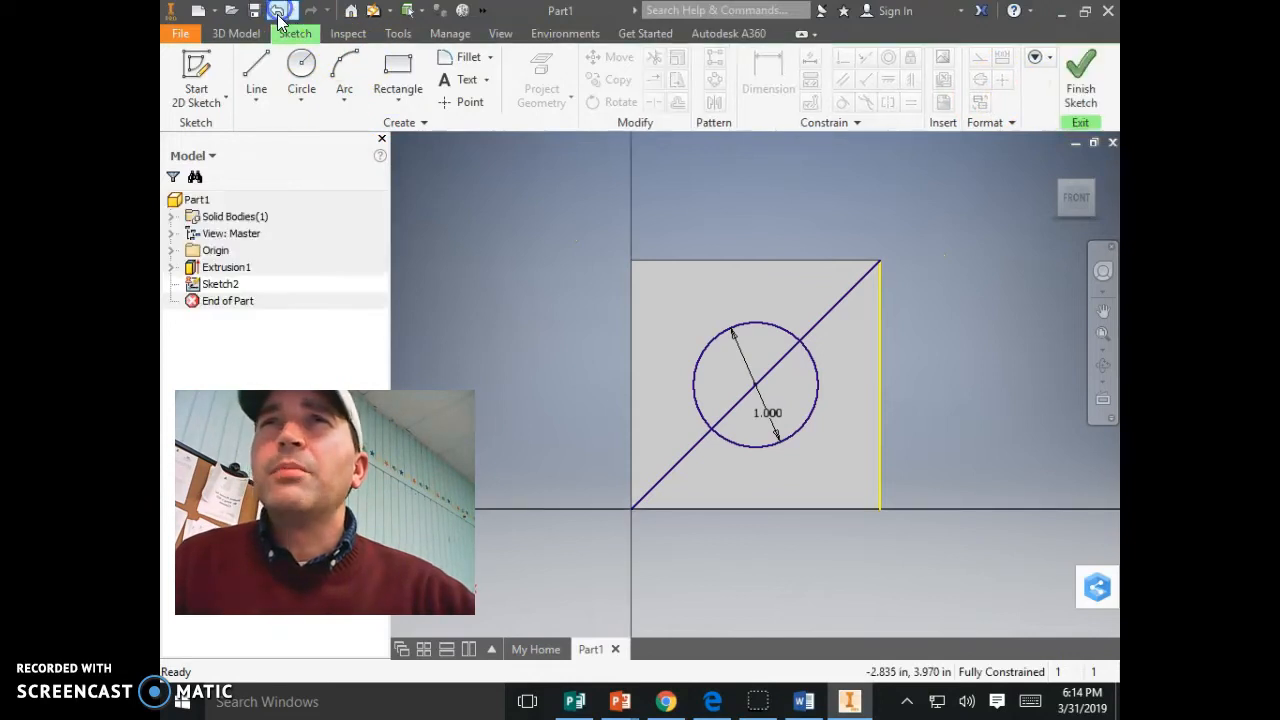
{"action": "left_click", "coordinate": [838, 302]}
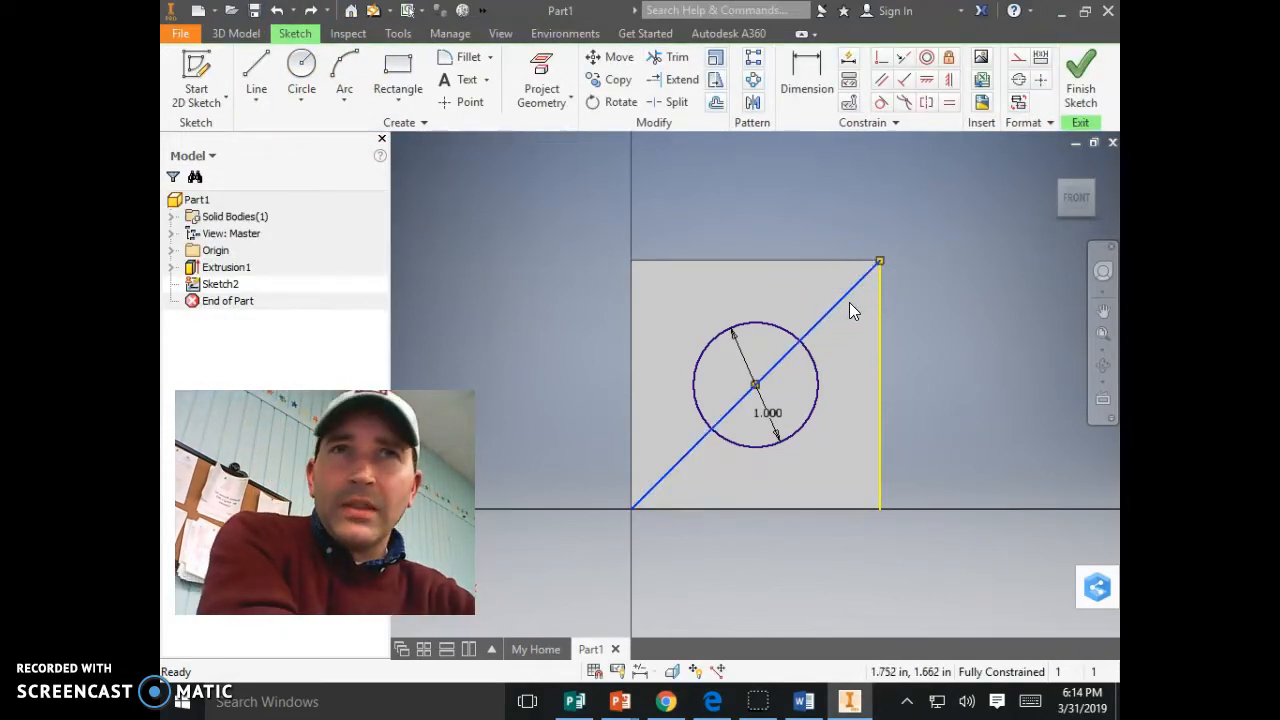
{"action": "key", "text": "Delete"}
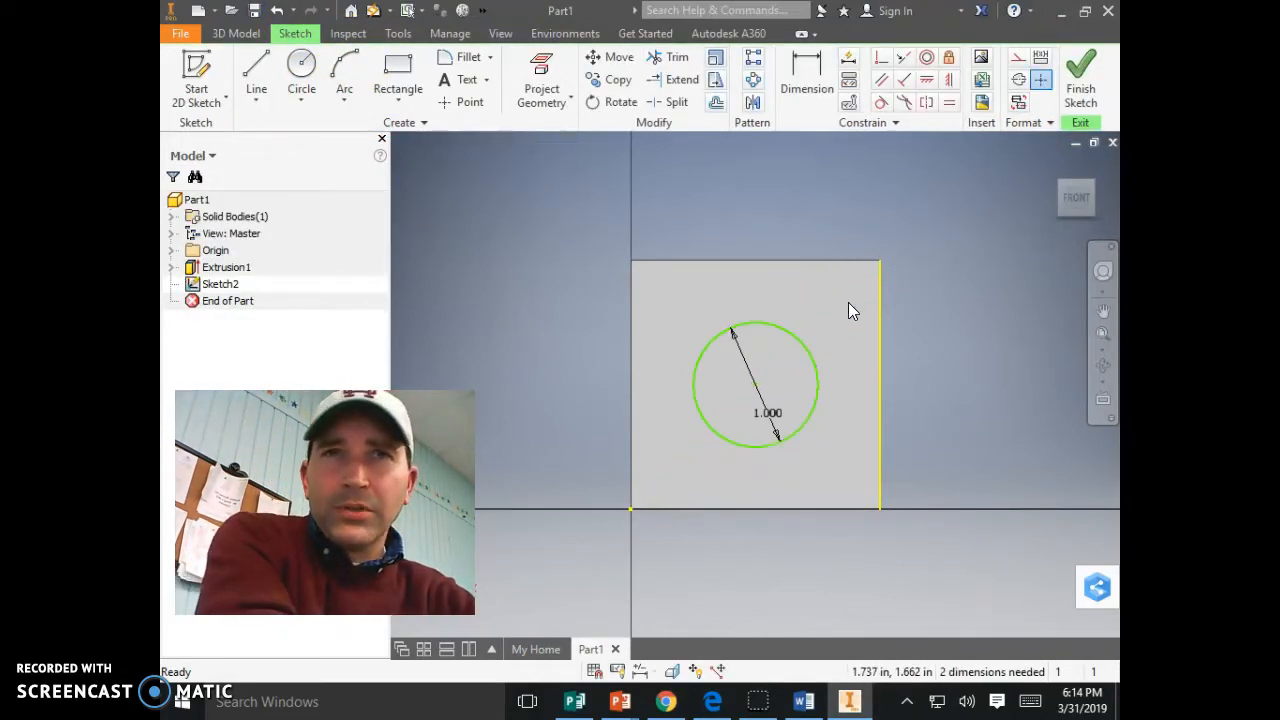
{"action": "left_click", "coordinate": [1091, 98]}
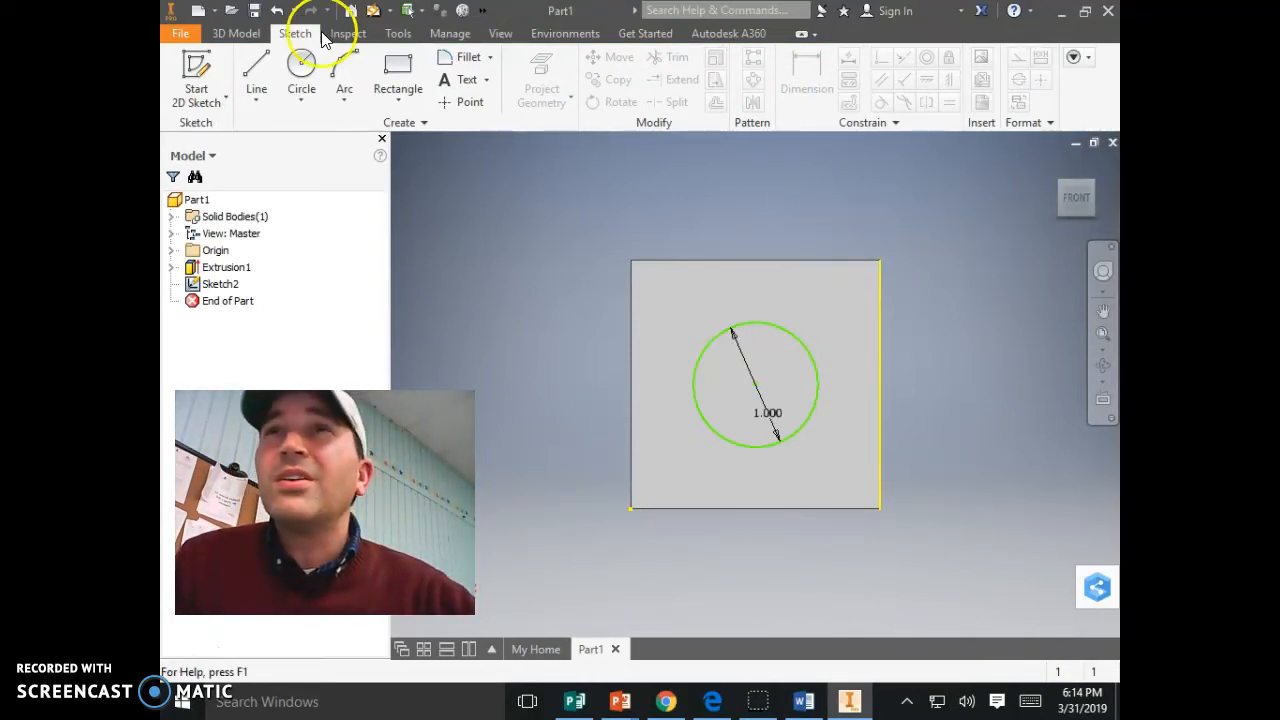
- Extrude the circle 0.5 in outward from the cube's front face to form a cylindrical boss
{"action": "left_click", "coordinate": [222, 36]}
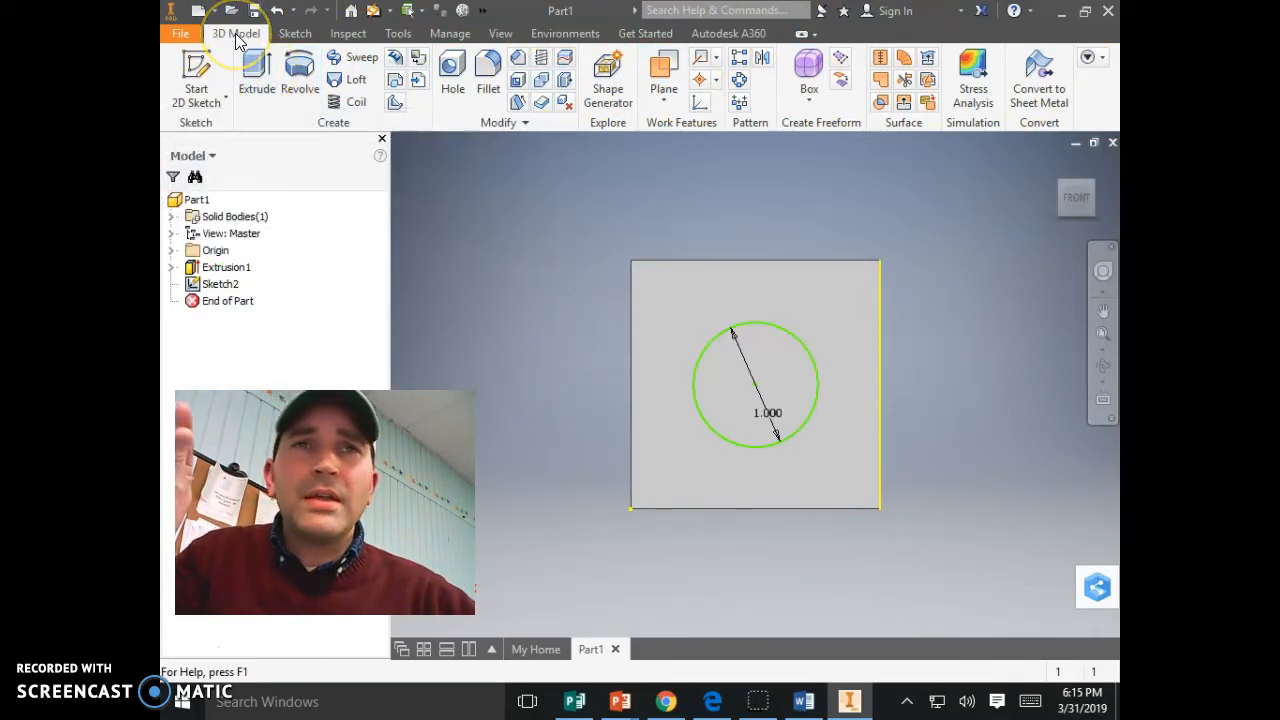
{"action": "left_click", "coordinate": [256, 75]}
{"action": "left_click", "coordinate": [477, 314]}
{"action": "left_click", "coordinate": [777, 397]}
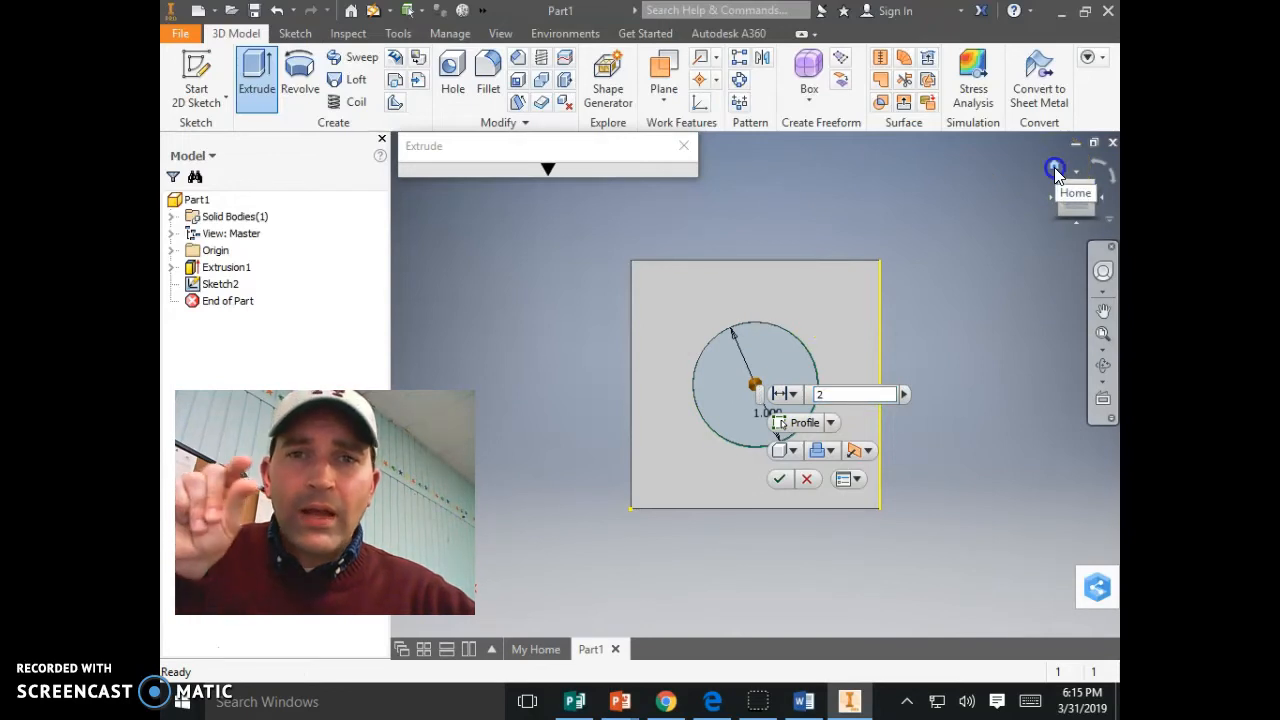
{"action": "left_click", "coordinate": [1055, 170]}
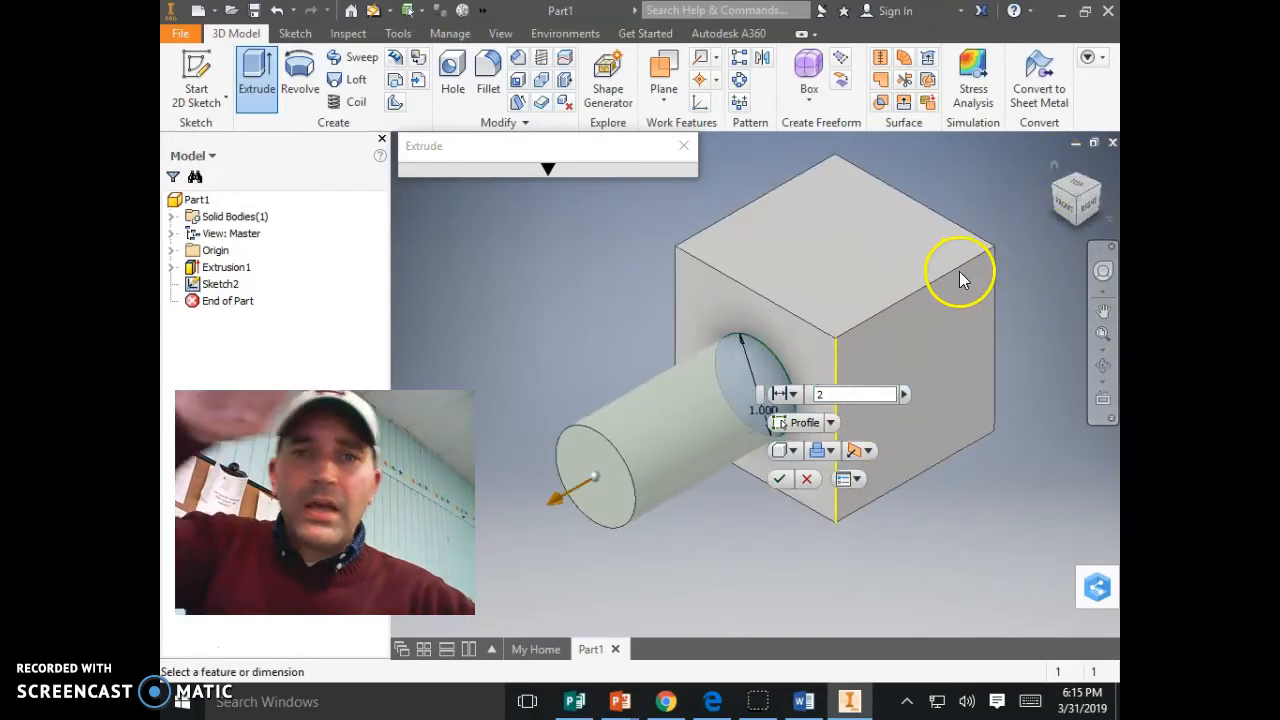
{"action": "left_click", "coordinate": [828, 394]}
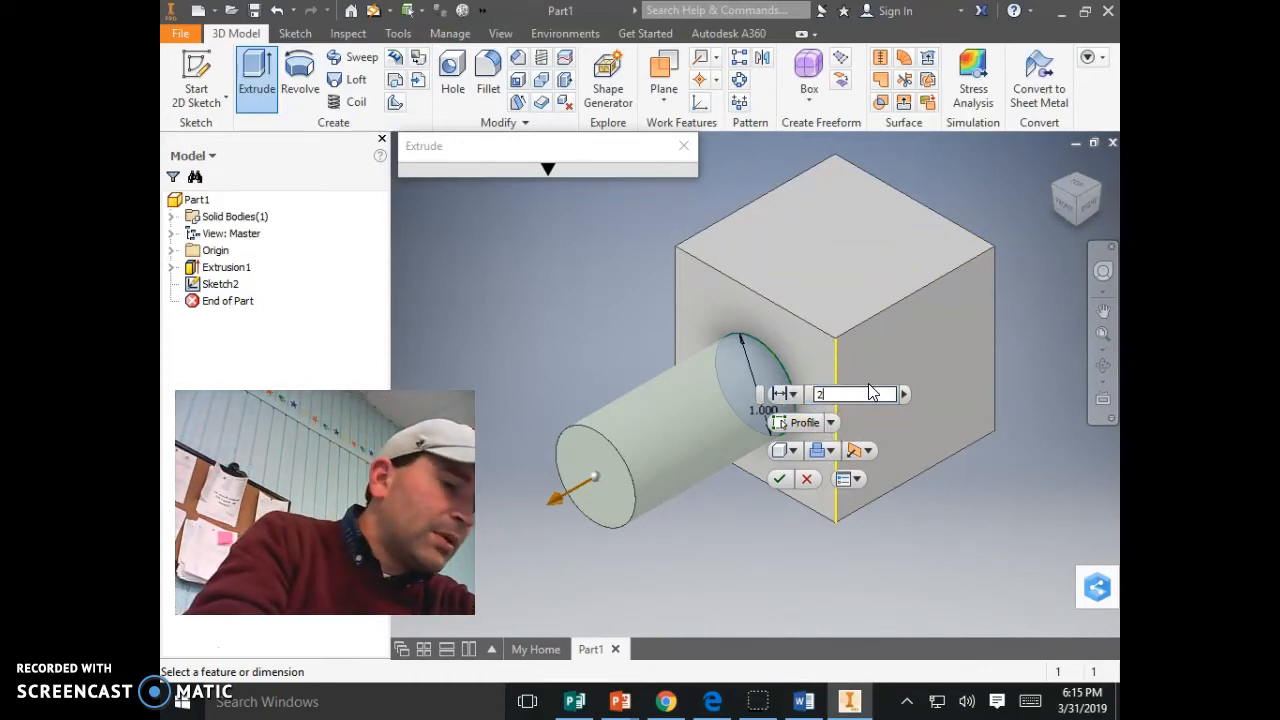
{"action": "type", "text": ".5"}
{"action": "left_click", "coordinate": [874, 393]}
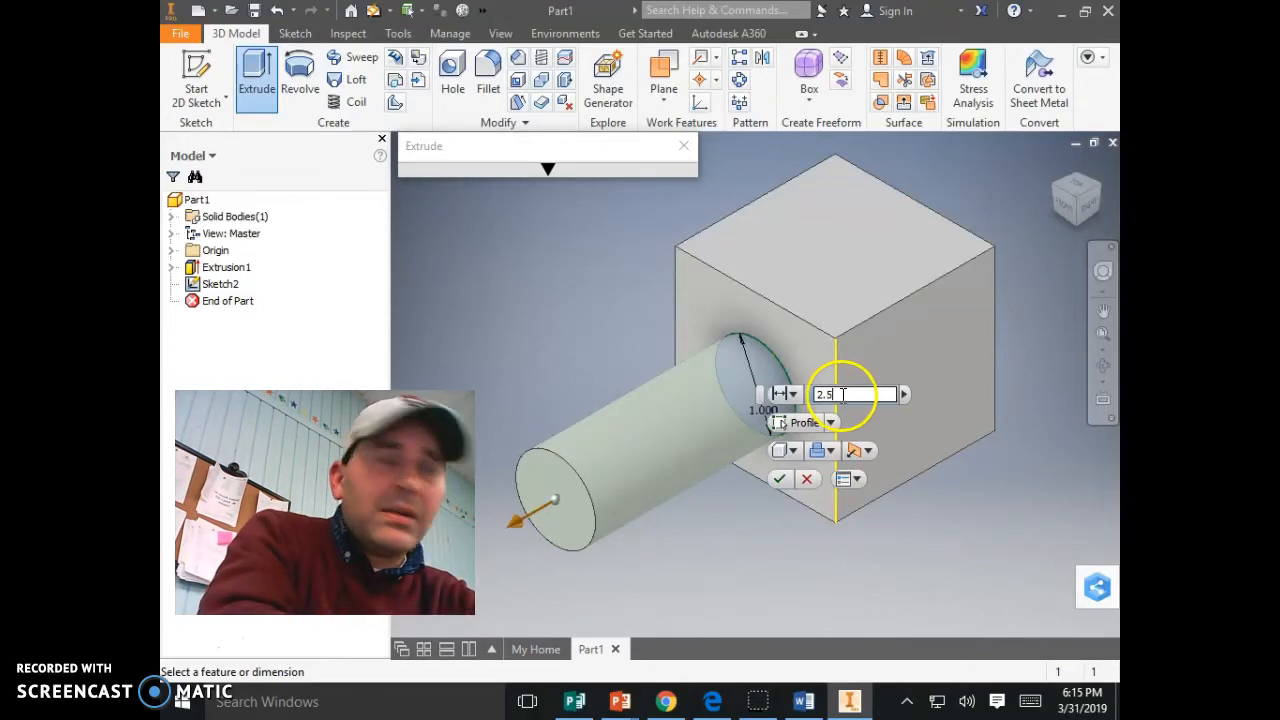
{"action": "key", "text": "BackSpace"}
{"action": "key", "text": "BackSpace"}
{"action": "key", "text": "BackSpace"}
{"action": "type", "text": "1"}
{"action": "key", "text": "Return"}
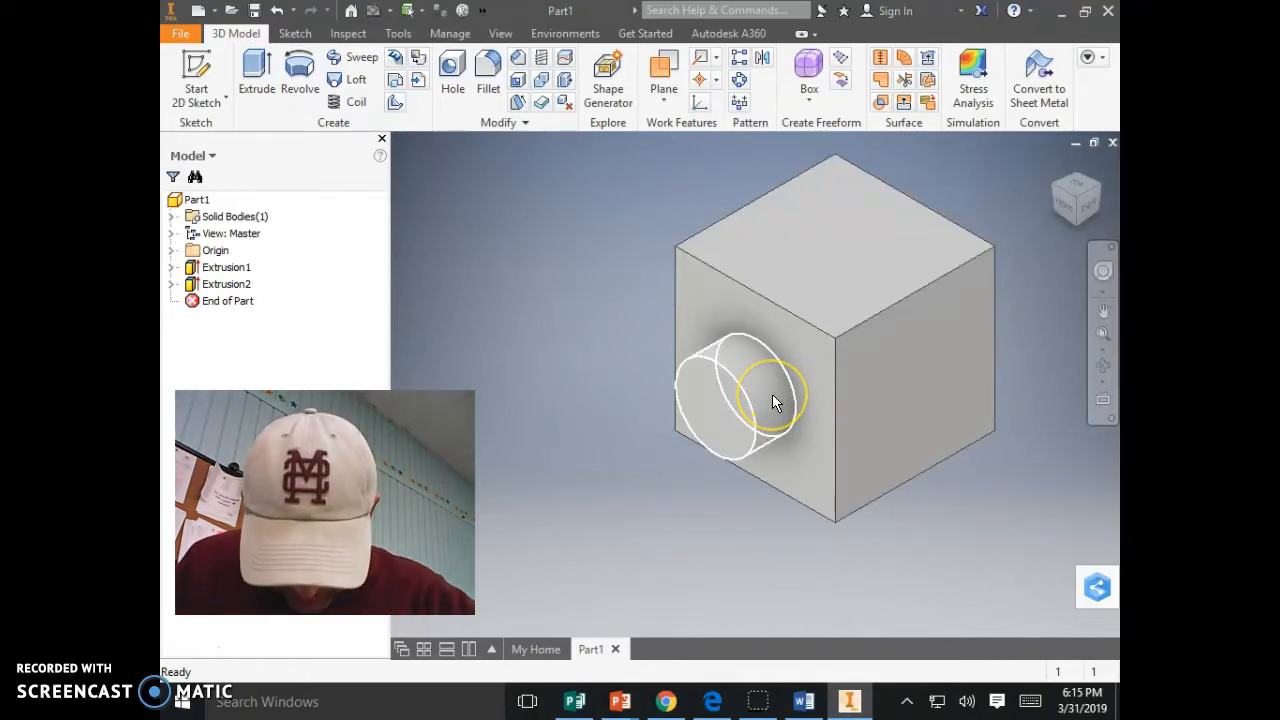
- Start a sketch on the cube's right face
{"action": "left_click", "coordinate": [801, 424]}
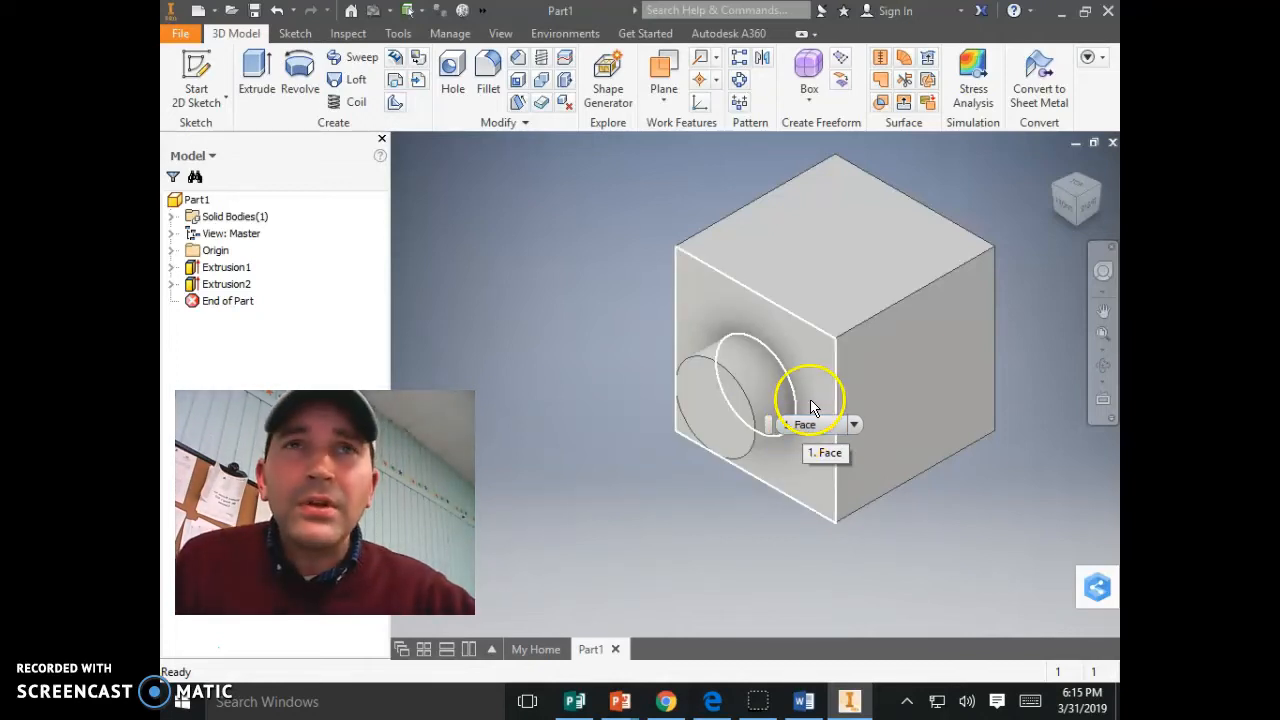
{"action": "left_click", "coordinate": [1087, 207]}
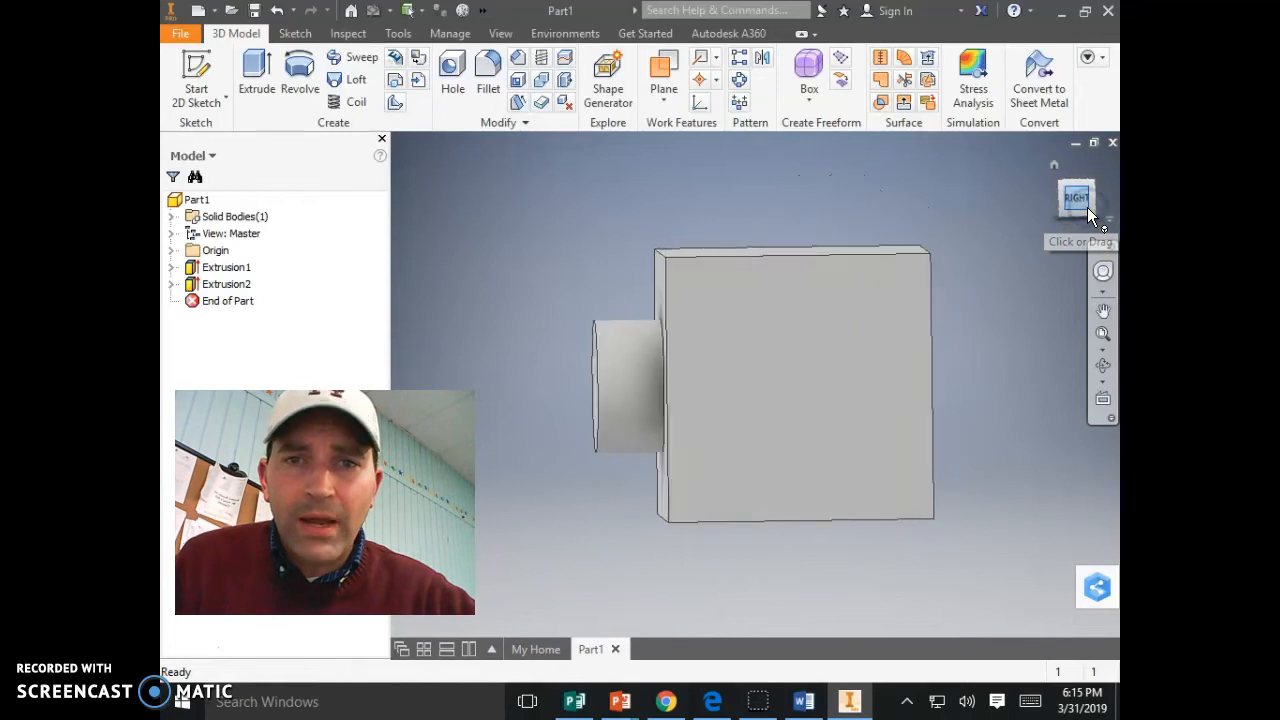
{"action": "left_click", "coordinate": [195, 62]}
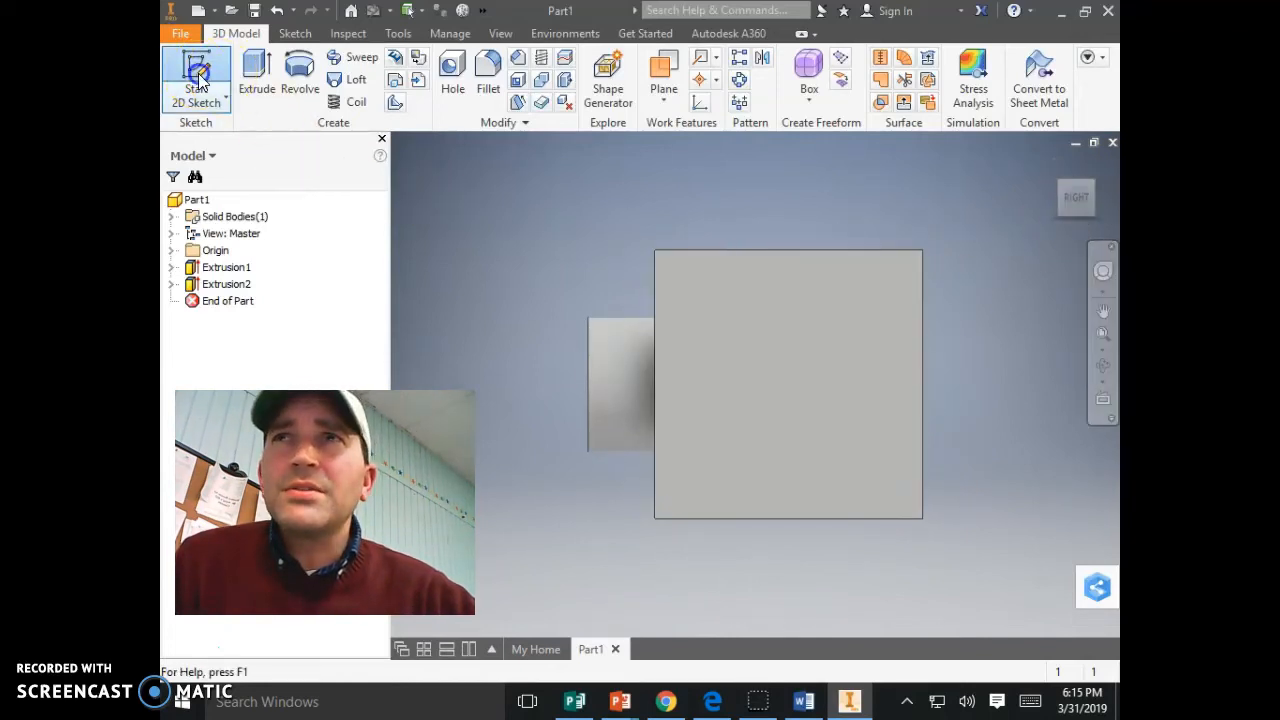
{"action": "left_click", "coordinate": [204, 68]}
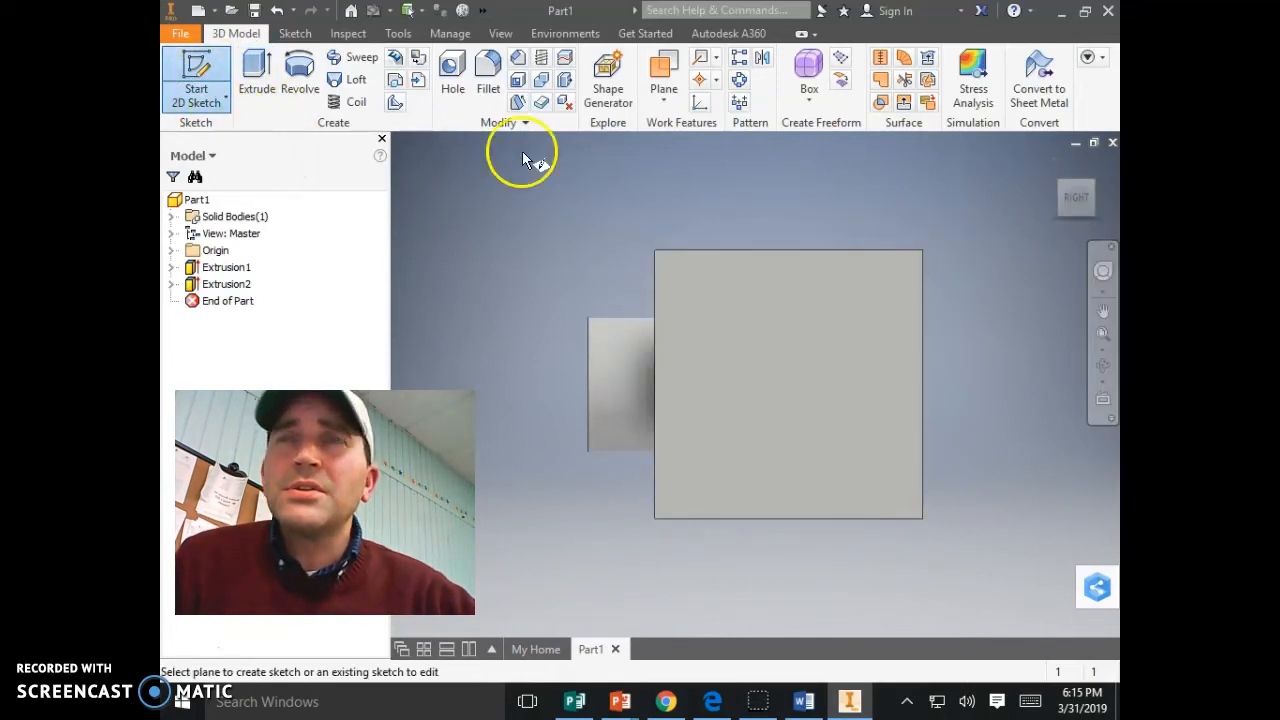
{"action": "left_click", "coordinate": [806, 390]}
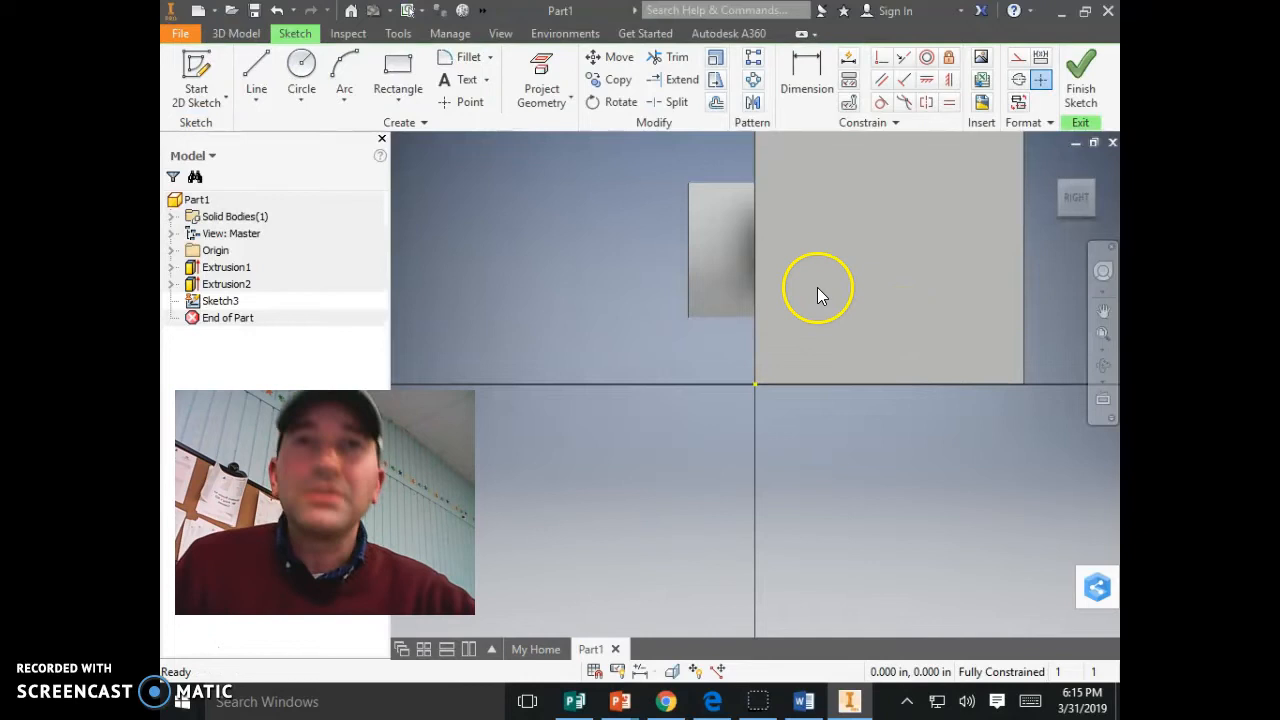
- Draw a diagonal line across the right face from the origin corner to the opposite corner
{"action": "left_click", "coordinate": [388, 104]}
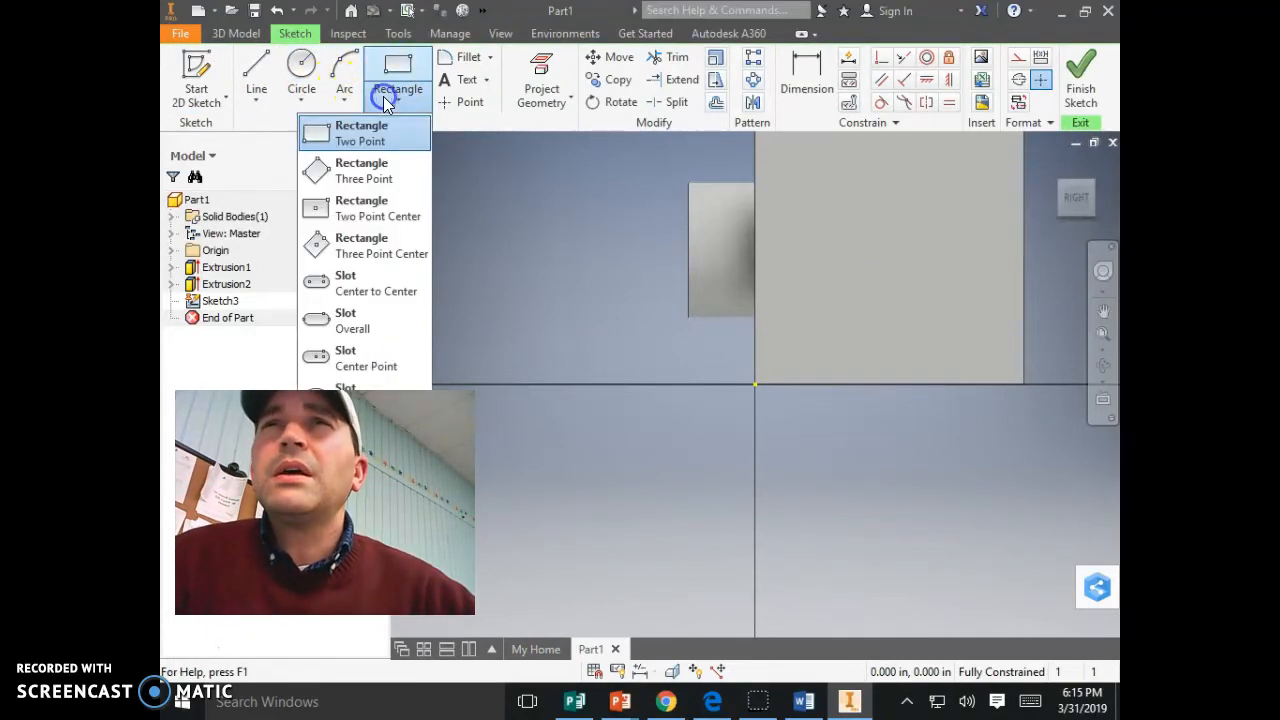
{"action": "left_click", "coordinate": [377, 216]}
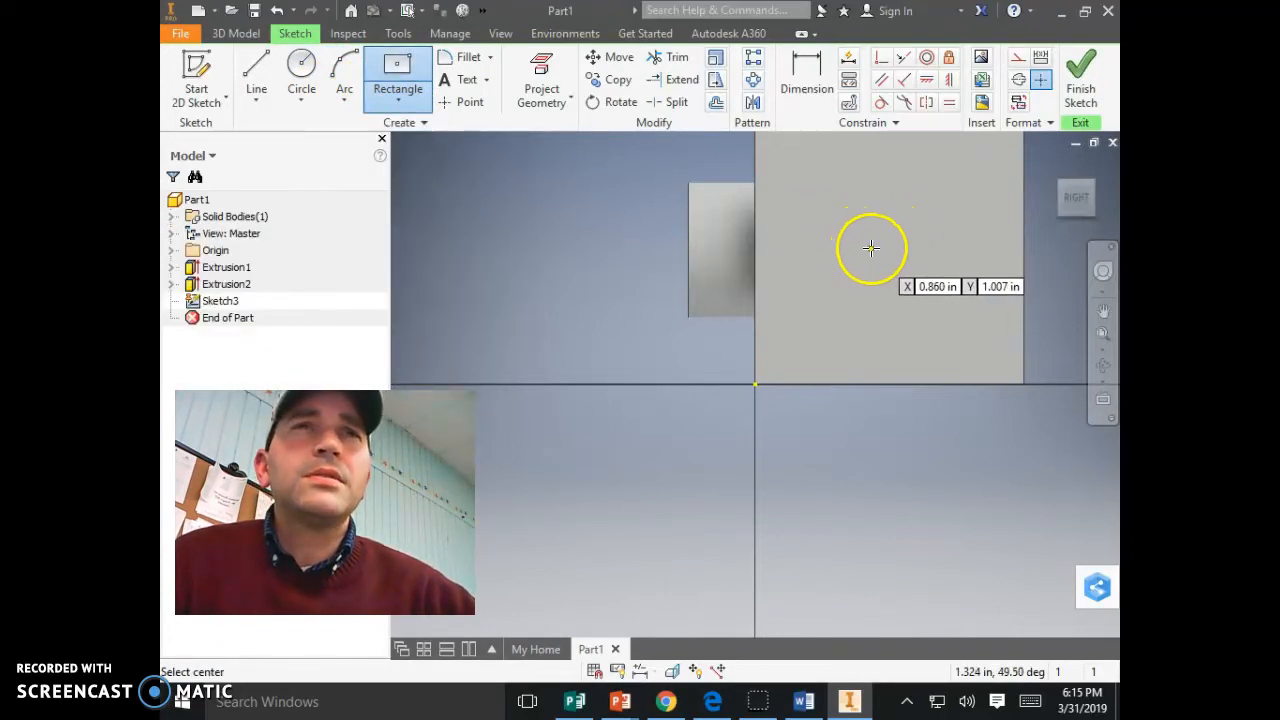
{"action": "left_click", "coordinate": [257, 80]}
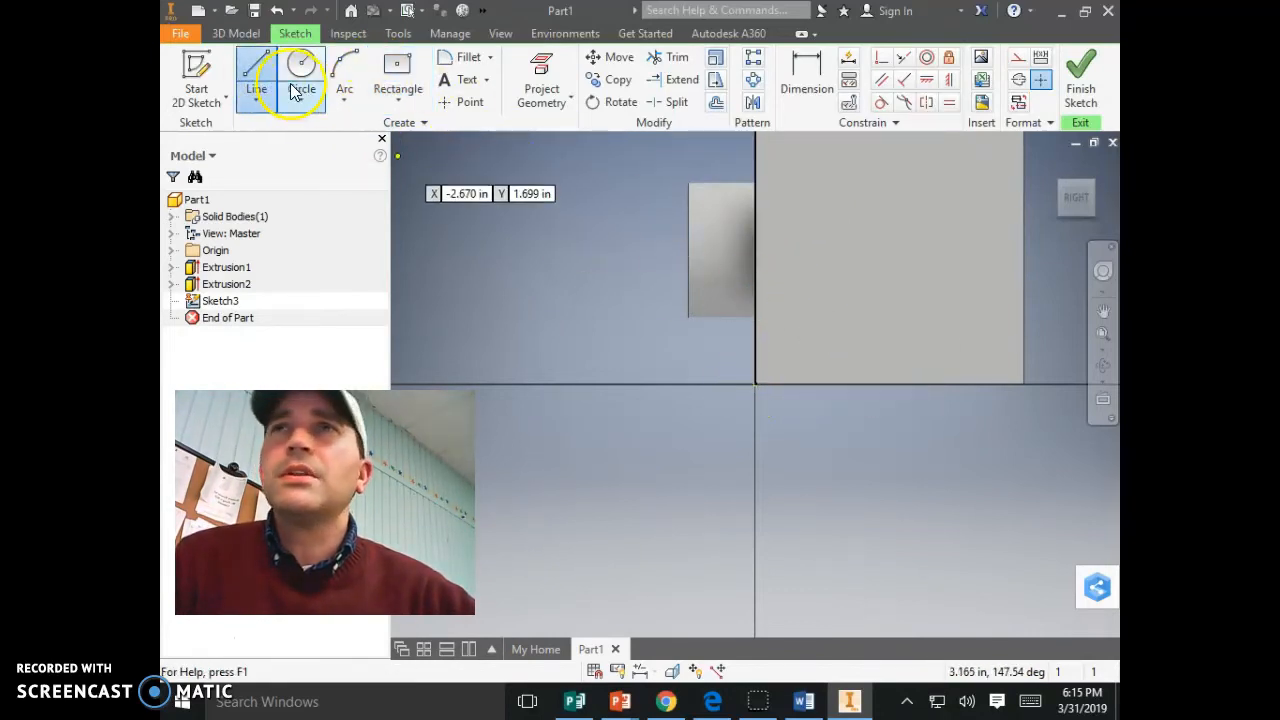
{"action": "left_click", "coordinate": [755, 384]}
{"action": "scroll", "coordinate": [965, 210], "scroll_direction": "up", "scroll_amount": 3}
{"action": "scroll", "coordinate": [951, 220], "scroll_direction": "down", "scroll_amount": 6}
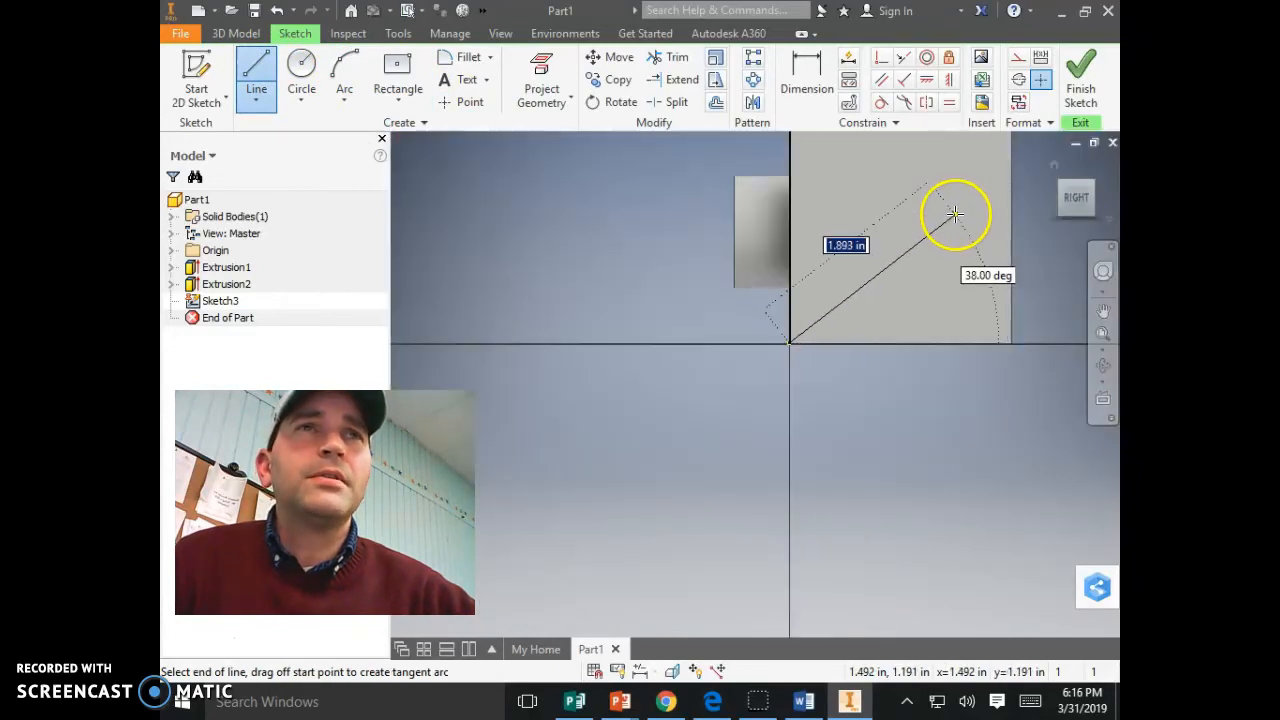
{"action": "scroll", "coordinate": [966, 197], "scroll_direction": "up", "scroll_amount": 5}
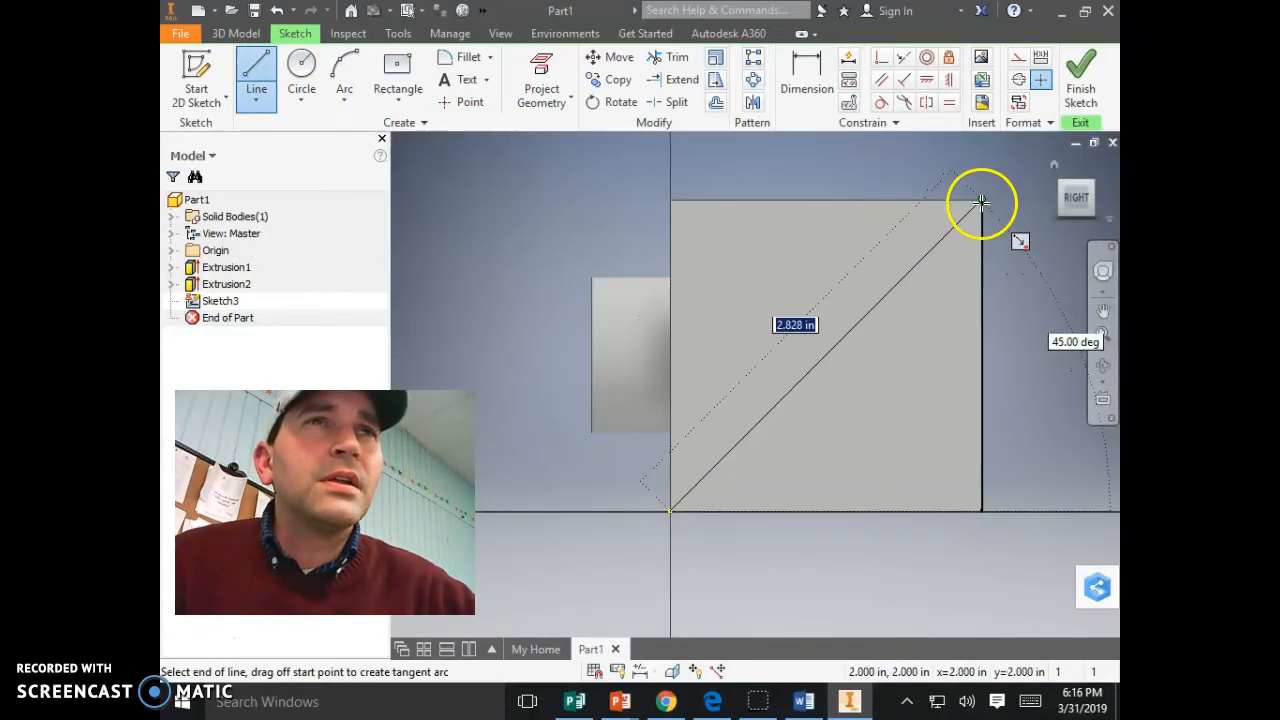
{"action": "left_click", "coordinate": [981, 200]}
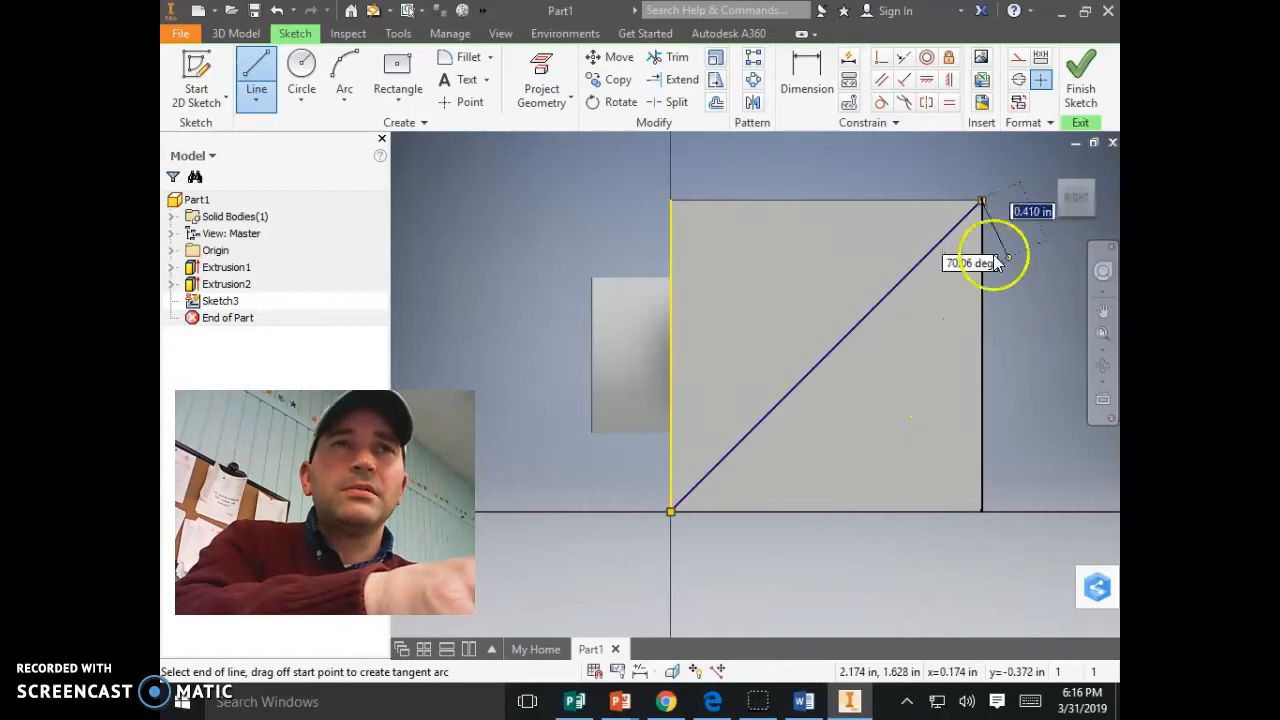
{"action": "key", "text": "Escape"}
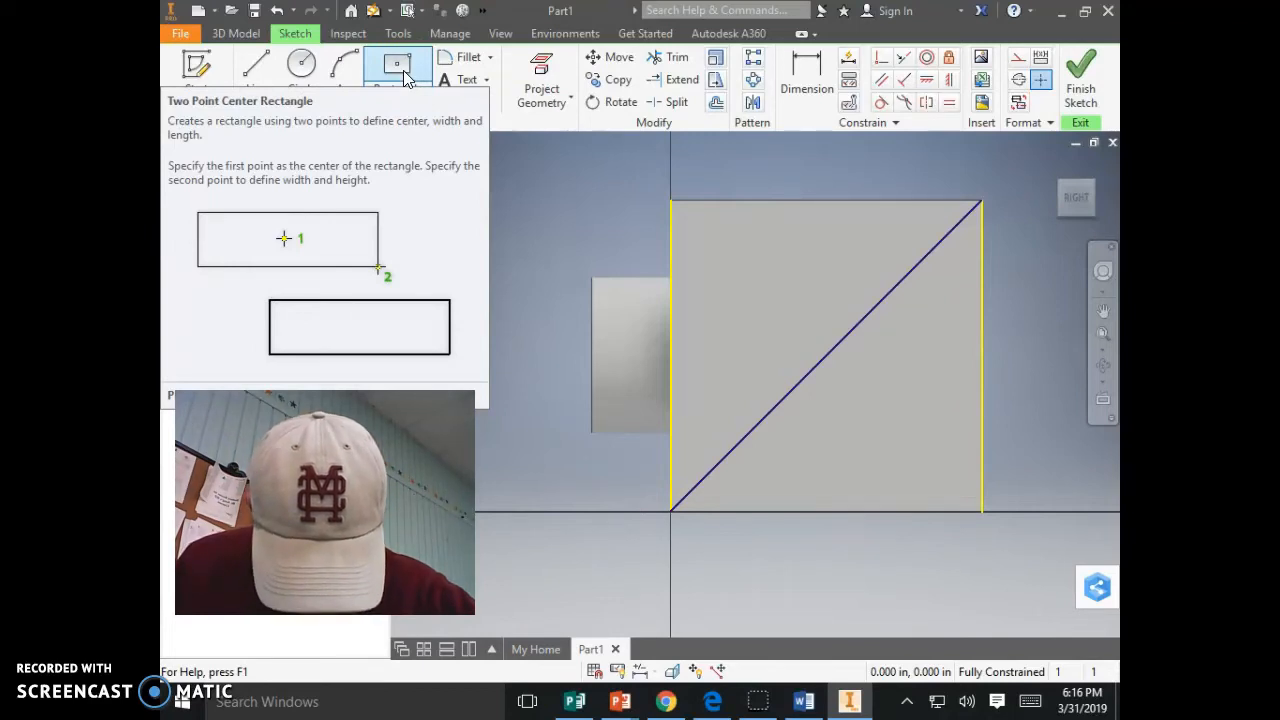
- Sketch a 1 in by 1 in two-point center rectangle centered on the diagonal's midpoint
{"action": "left_click", "coordinate": [400, 68]}
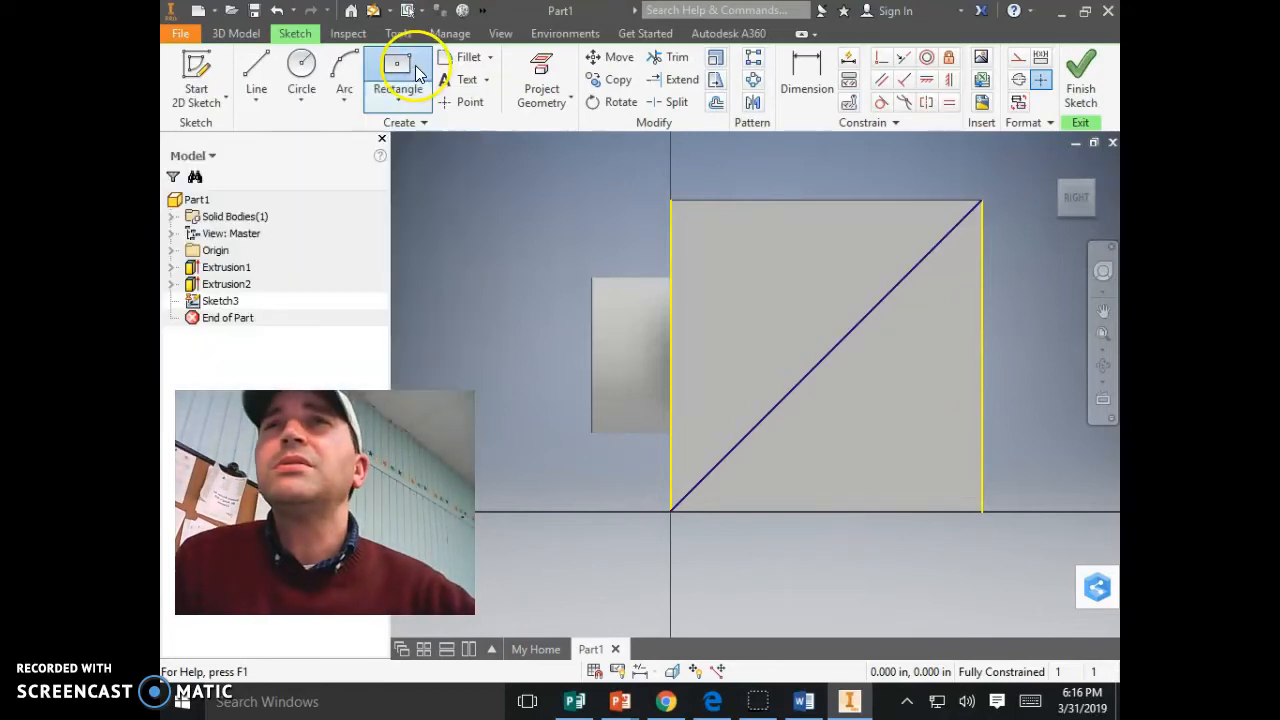
{"action": "left_click", "coordinate": [398, 99]}
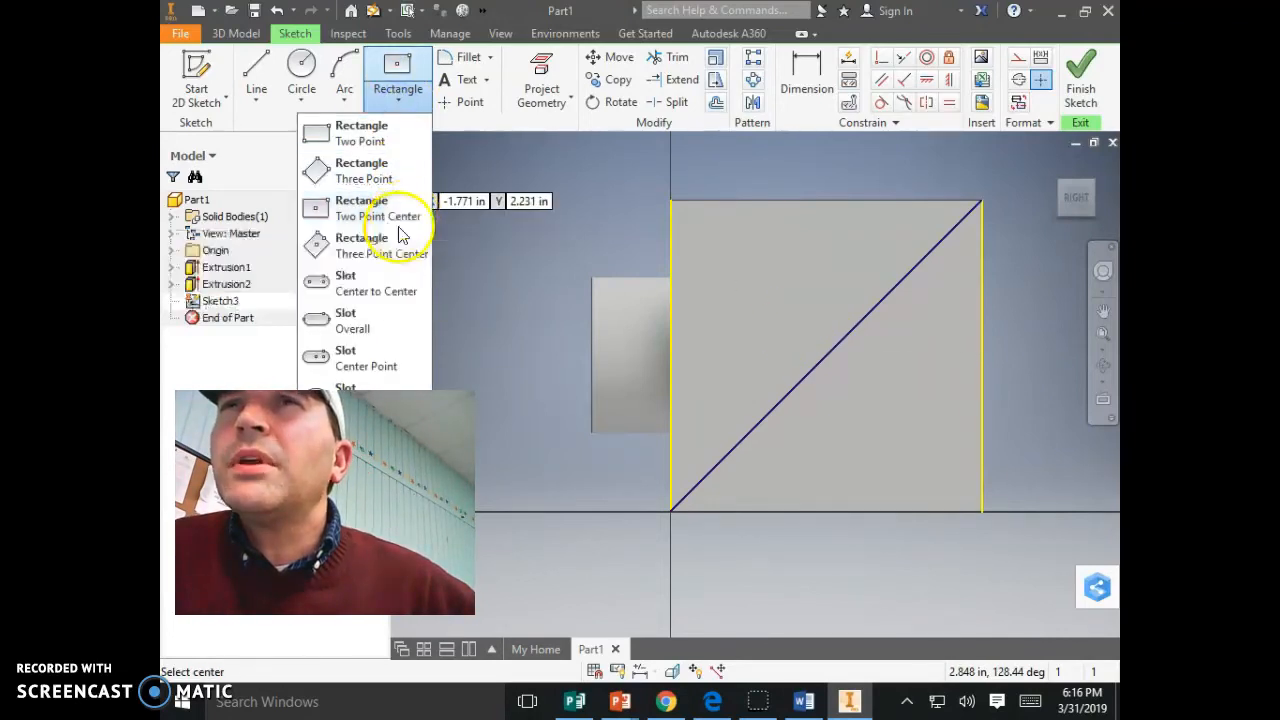
{"action": "left_click", "coordinate": [405, 215]}
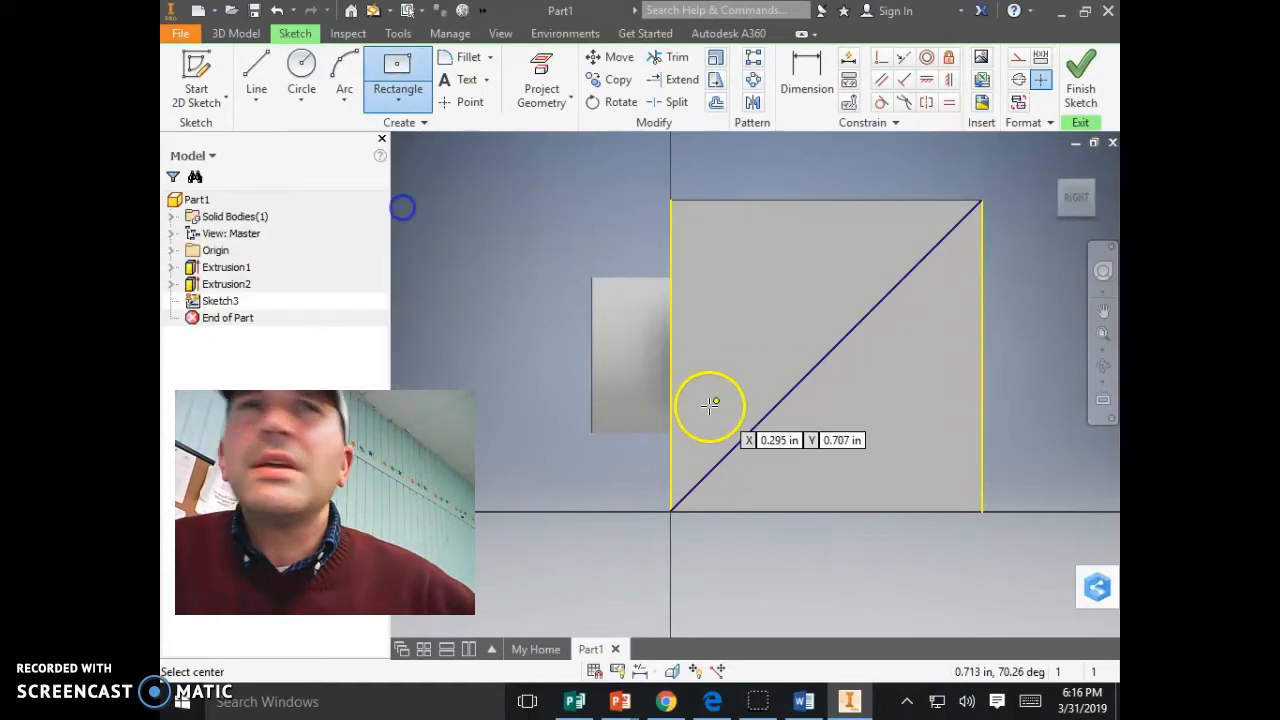
{"action": "left_click", "coordinate": [828, 352]}
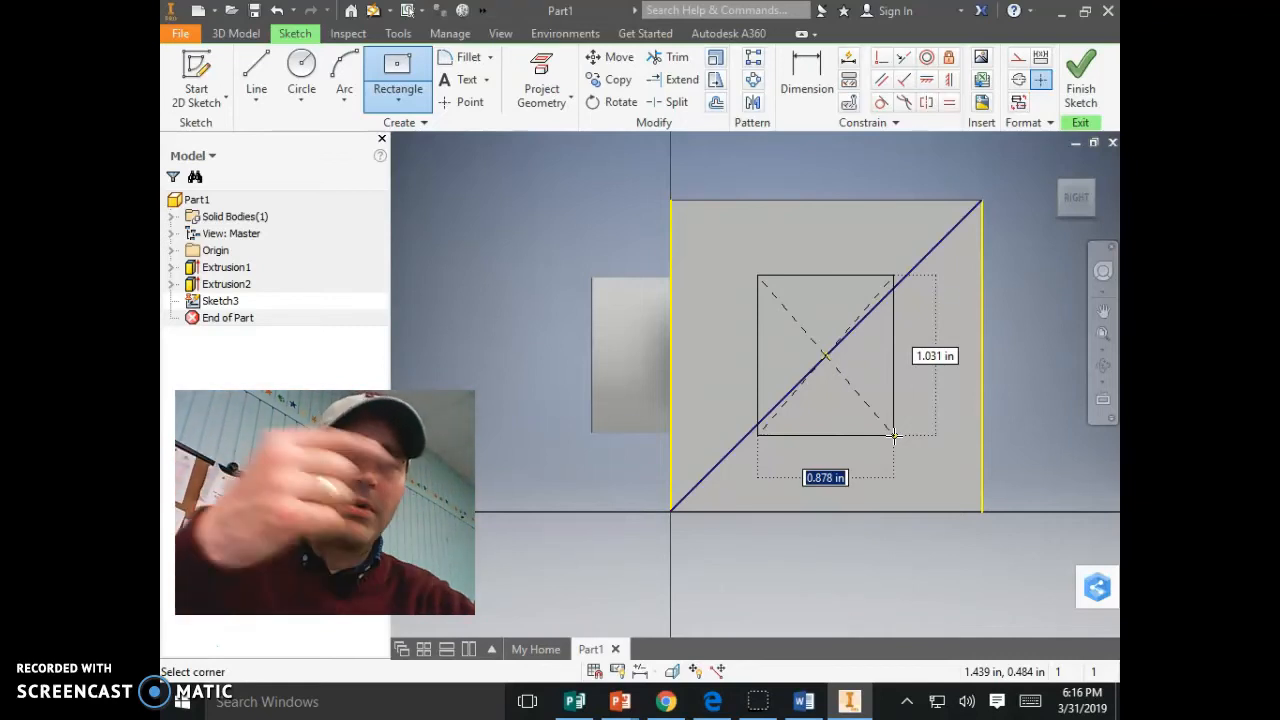
{"action": "type", "text": "1"}
{"action": "key", "text": "Tab"}
{"action": "type", "text": "1"}
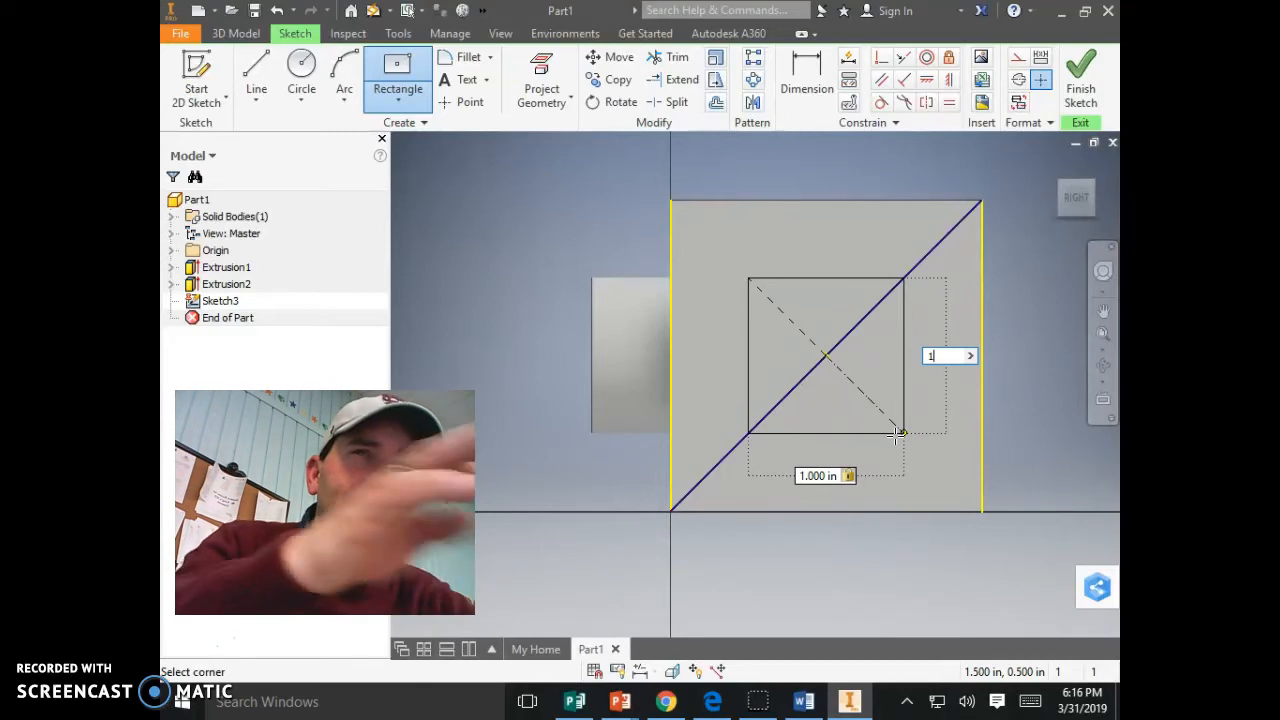
{"action": "key", "text": "Return"}
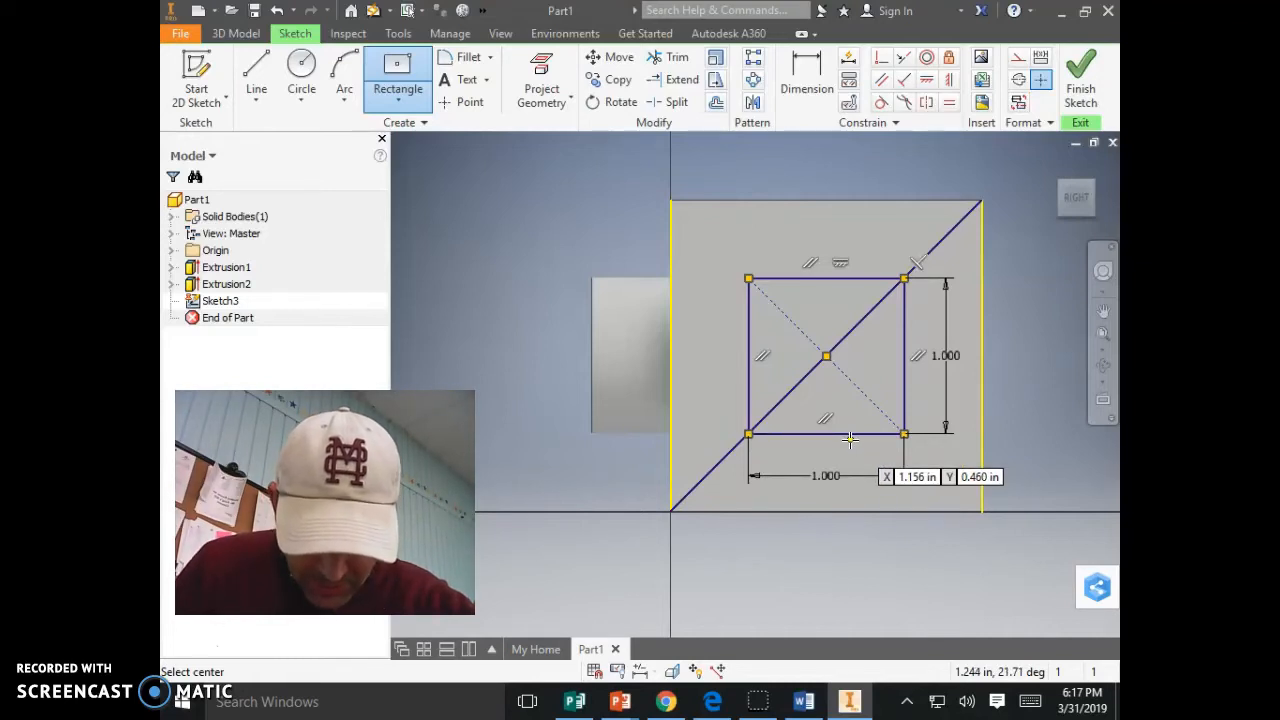
- Add a driven dimension between the square's top side and the top edge of the cube's right face
{"action": "left_click", "coordinate": [801, 83]}
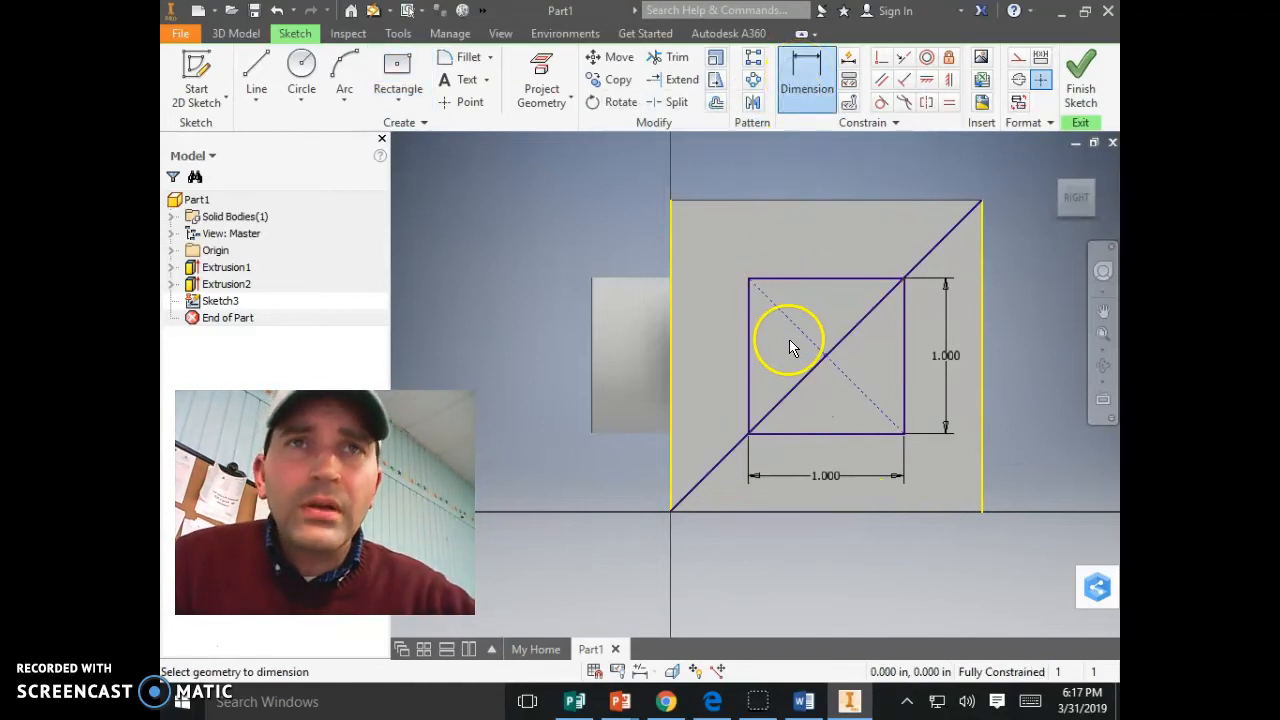
{"action": "left_click", "coordinate": [840, 280]}
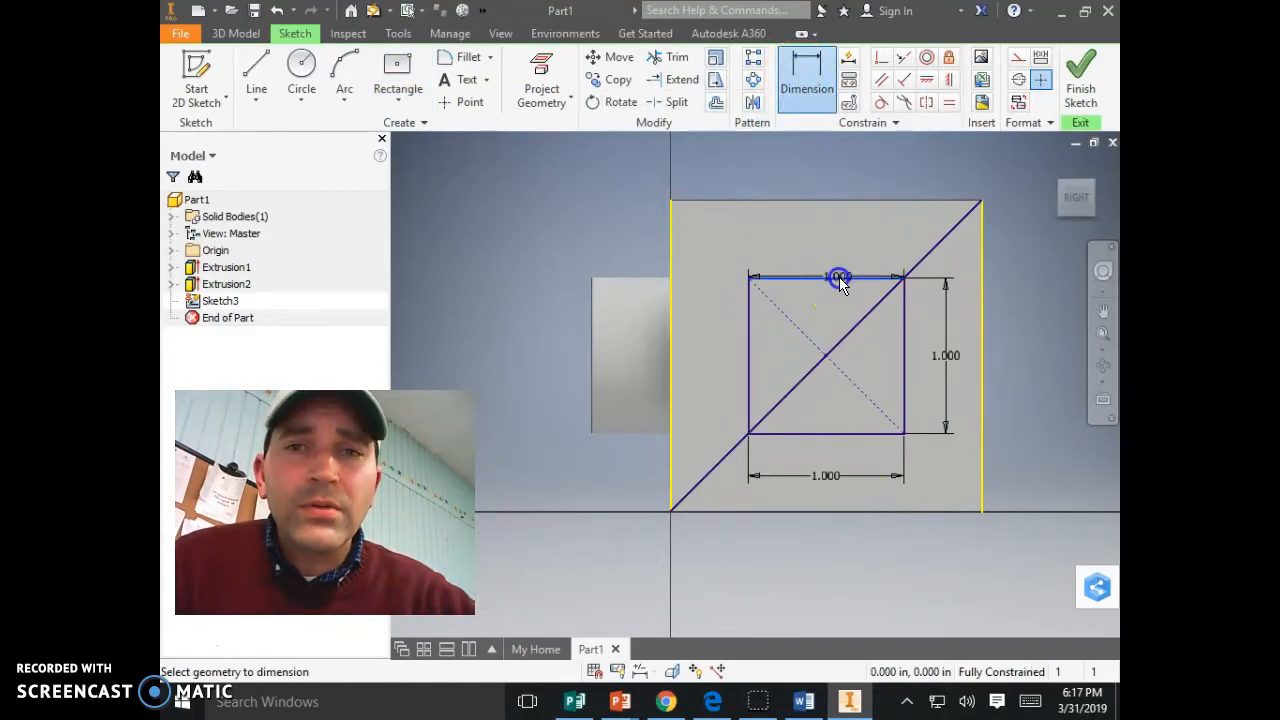
{"action": "left_click", "coordinate": [838, 203]}
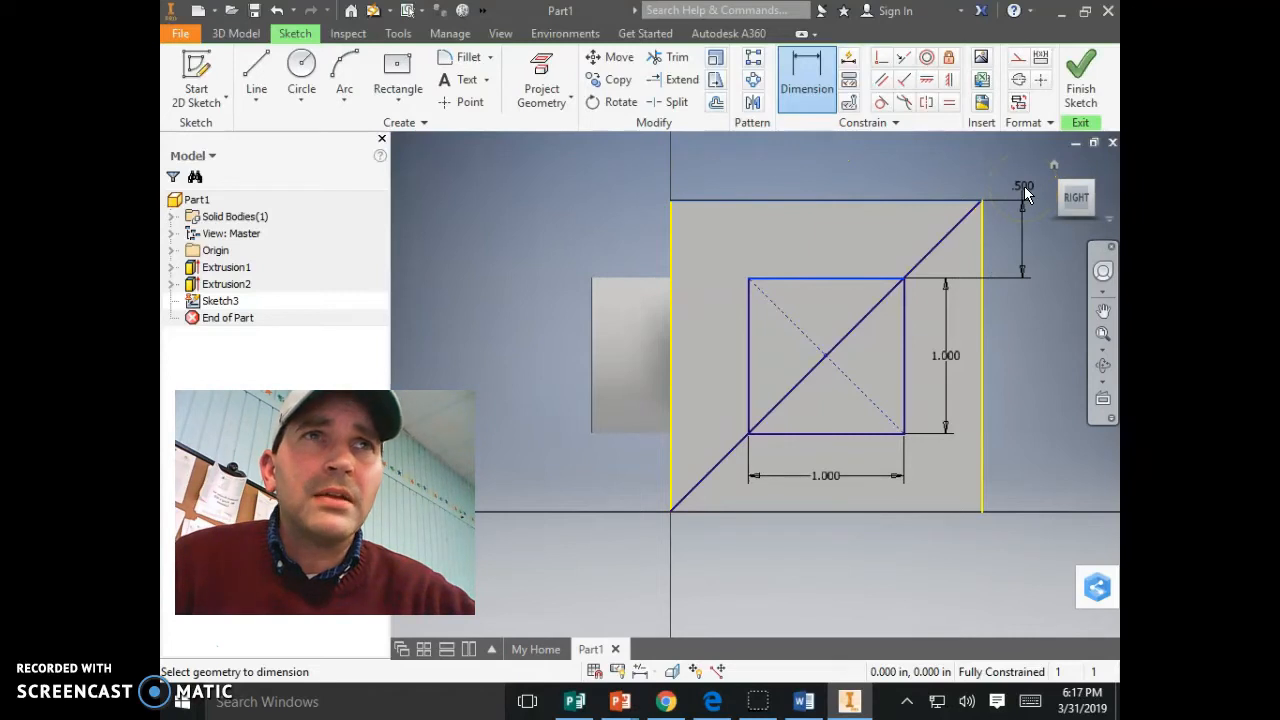
{"action": "left_click", "coordinate": [1024, 186]}
{"action": "left_click", "coordinate": [594, 176]}
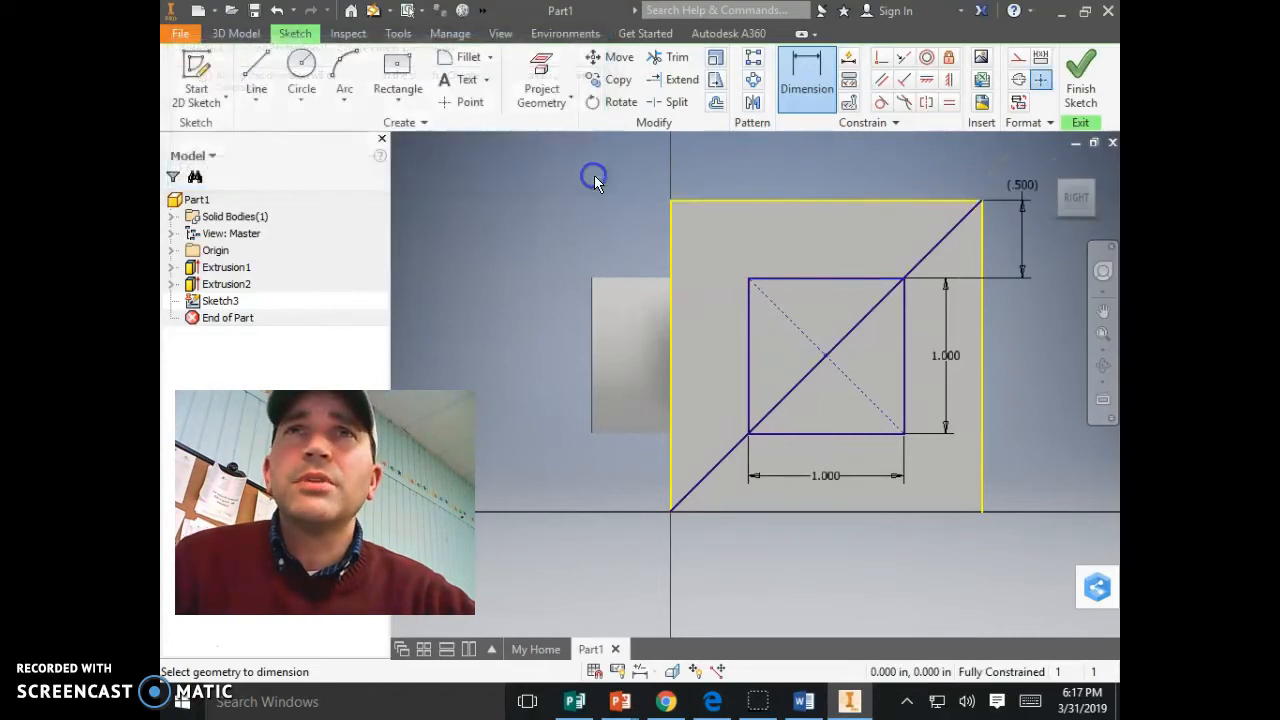
- Add a driven dimension between the square's right side and the face's right edge, and finish the sketch
{"action": "left_click", "coordinate": [803, 99]}
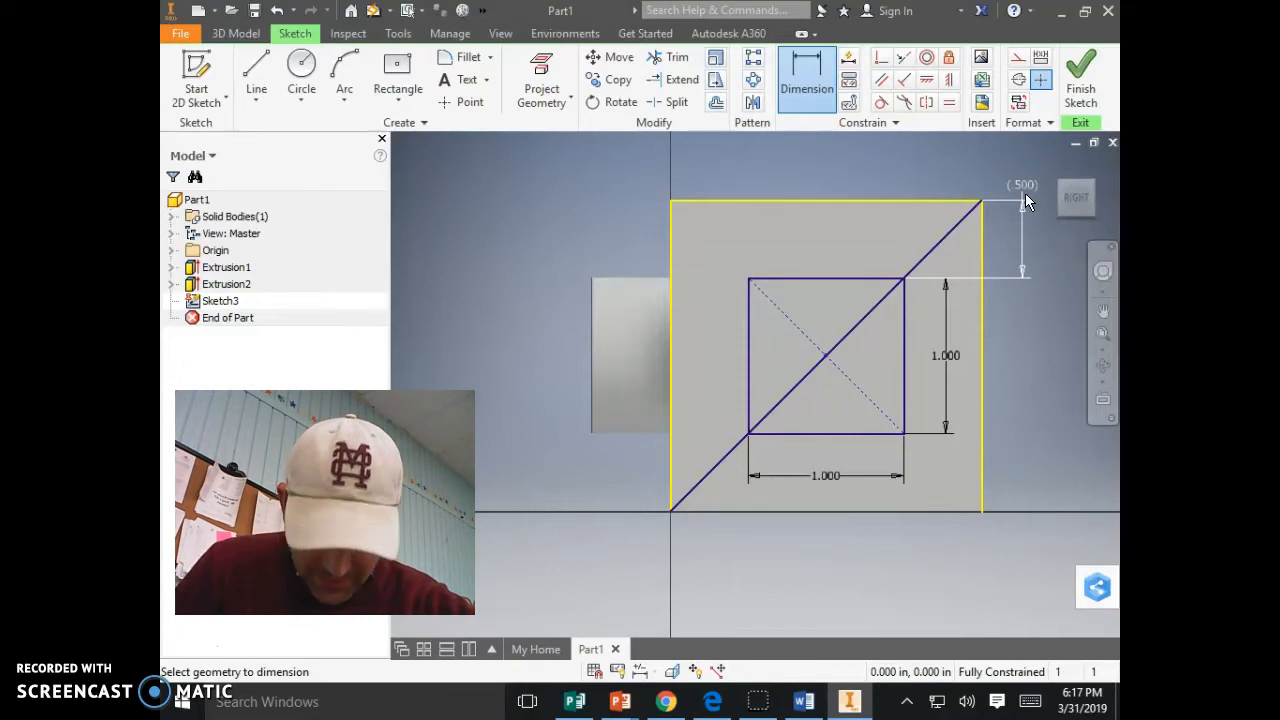
{"action": "left_click", "coordinate": [905, 365]}
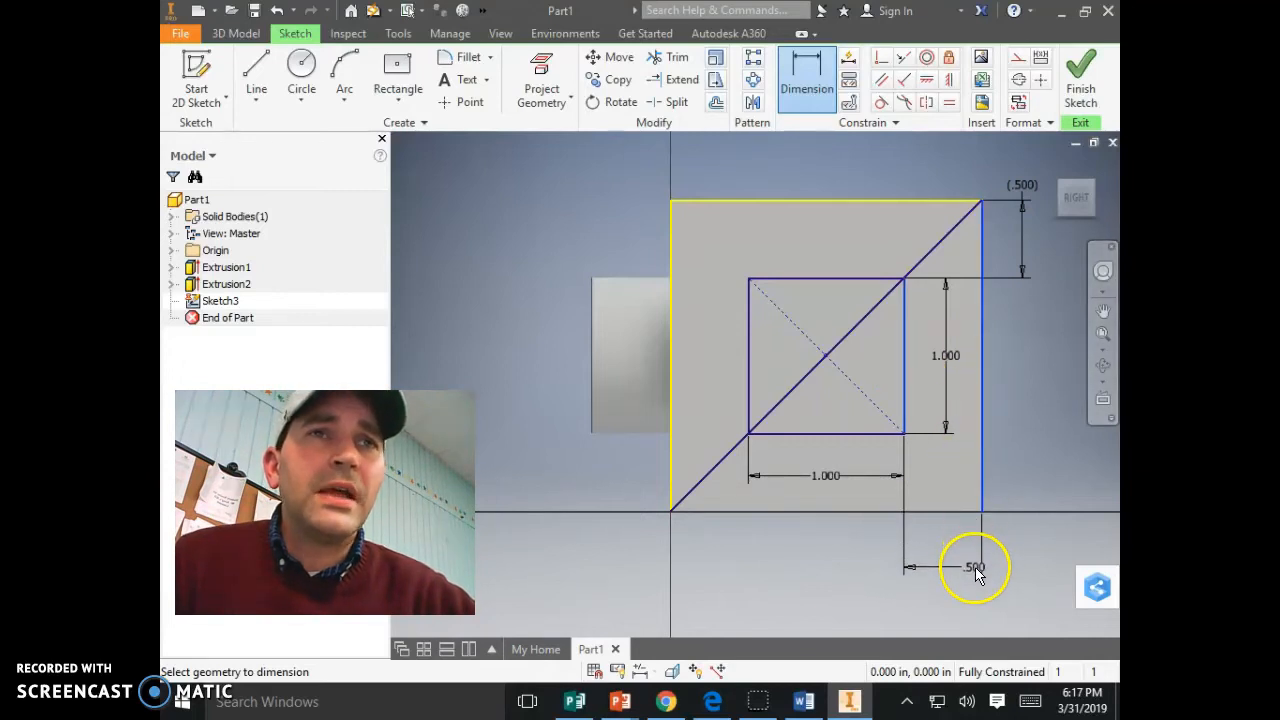
{"action": "left_click", "coordinate": [975, 568]}
{"action": "left_click", "coordinate": [577, 171]}
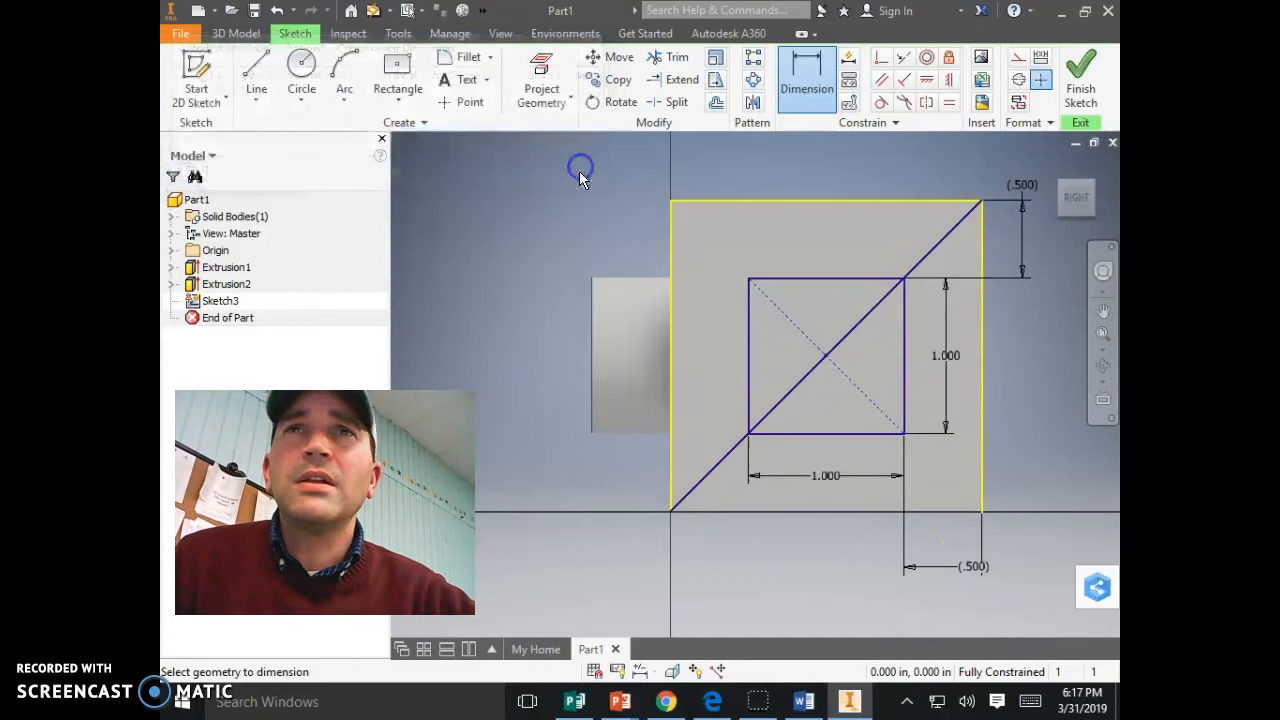
{"action": "left_click", "coordinate": [970, 567]}
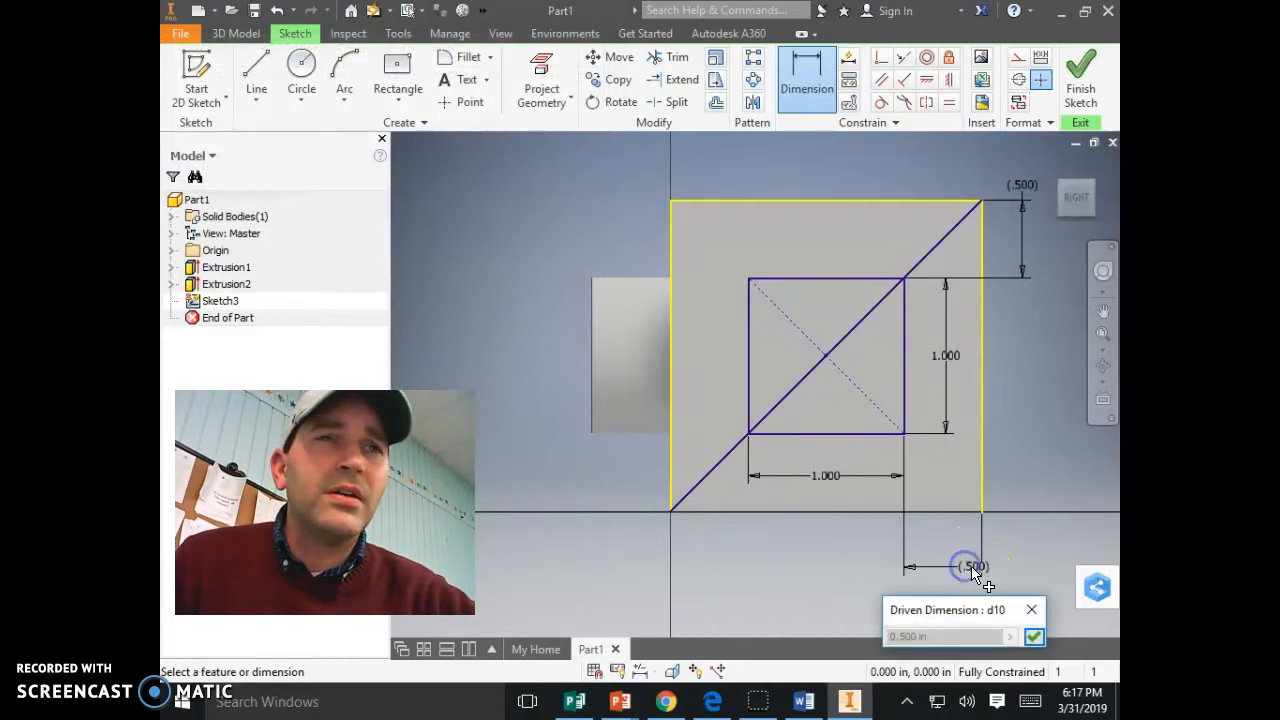
{"action": "left_click", "coordinate": [1033, 636]}
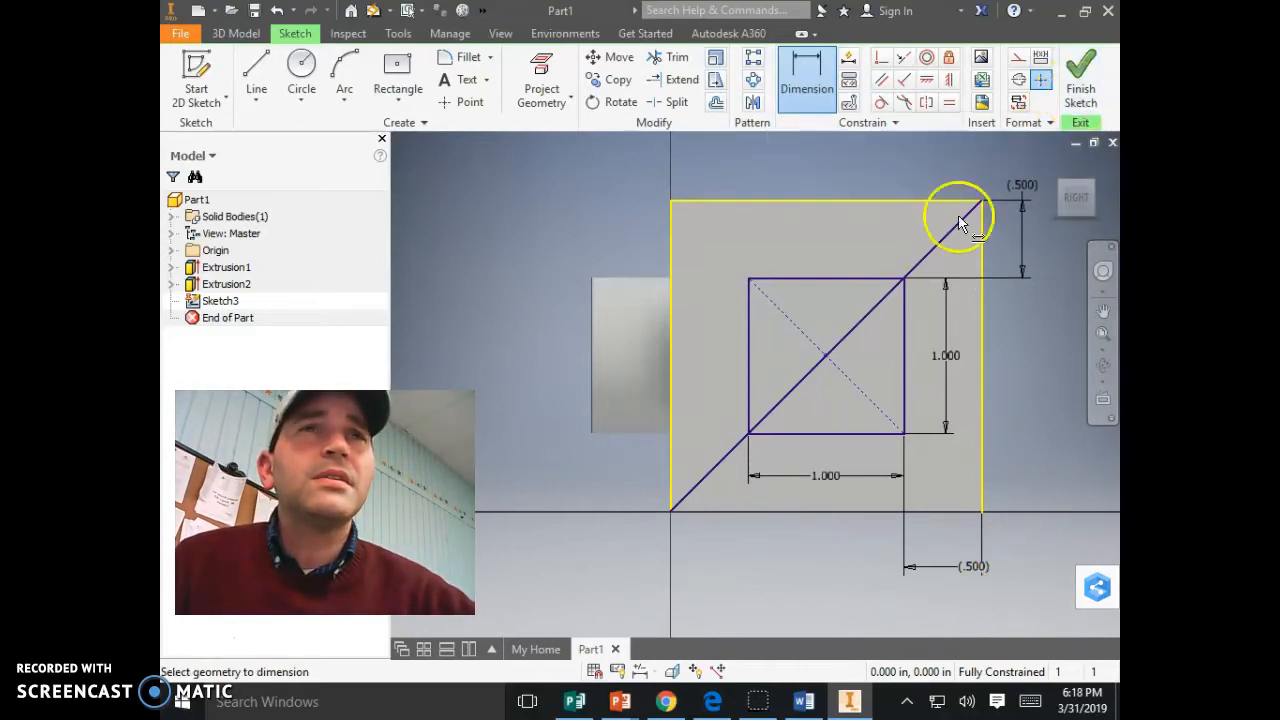
{"action": "left_click", "coordinate": [1080, 80]}
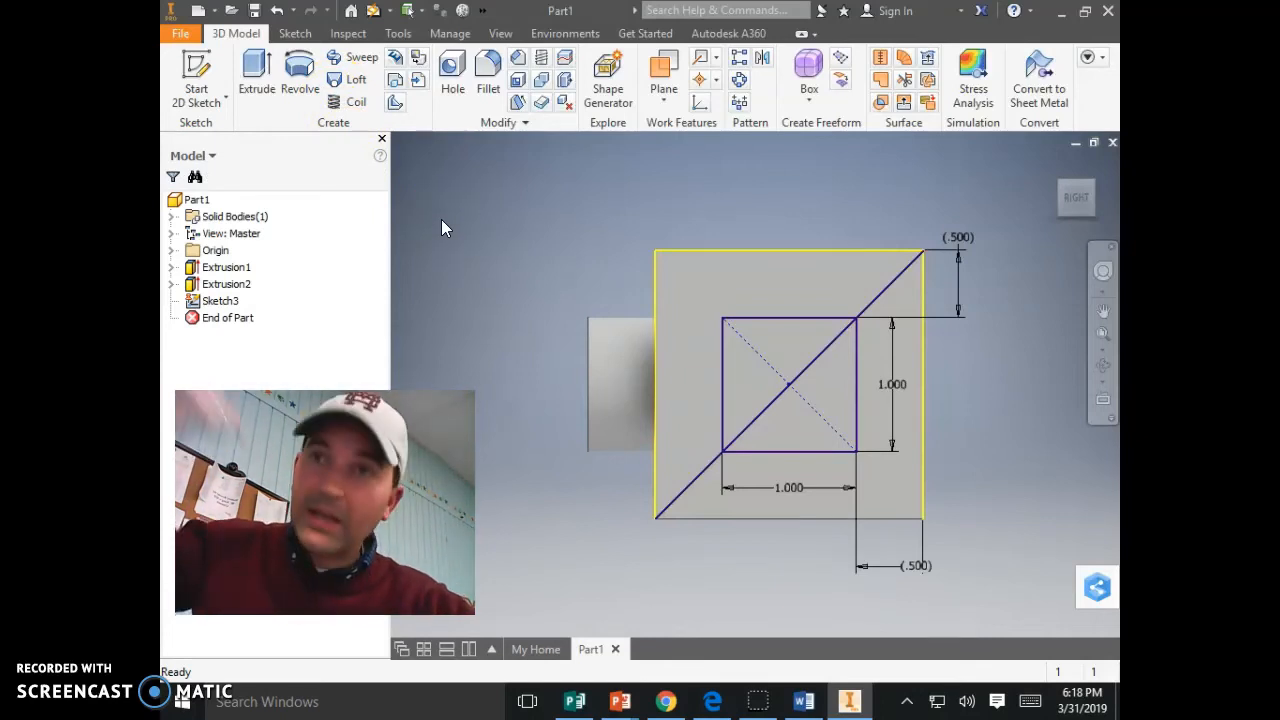
- Extrude the square profile 0.5 in outward from the cube's right face and return to the isometric view
{"action": "left_click", "coordinate": [256, 72]}
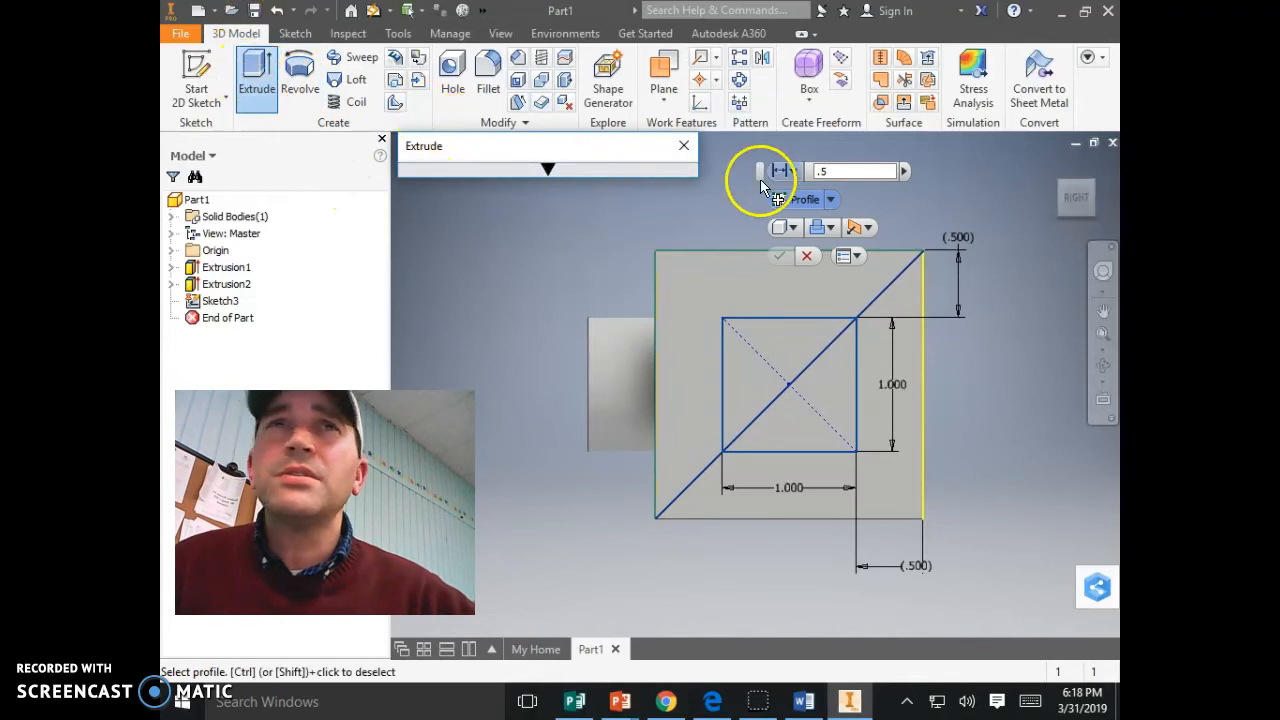
{"action": "left_click", "coordinate": [814, 399]}
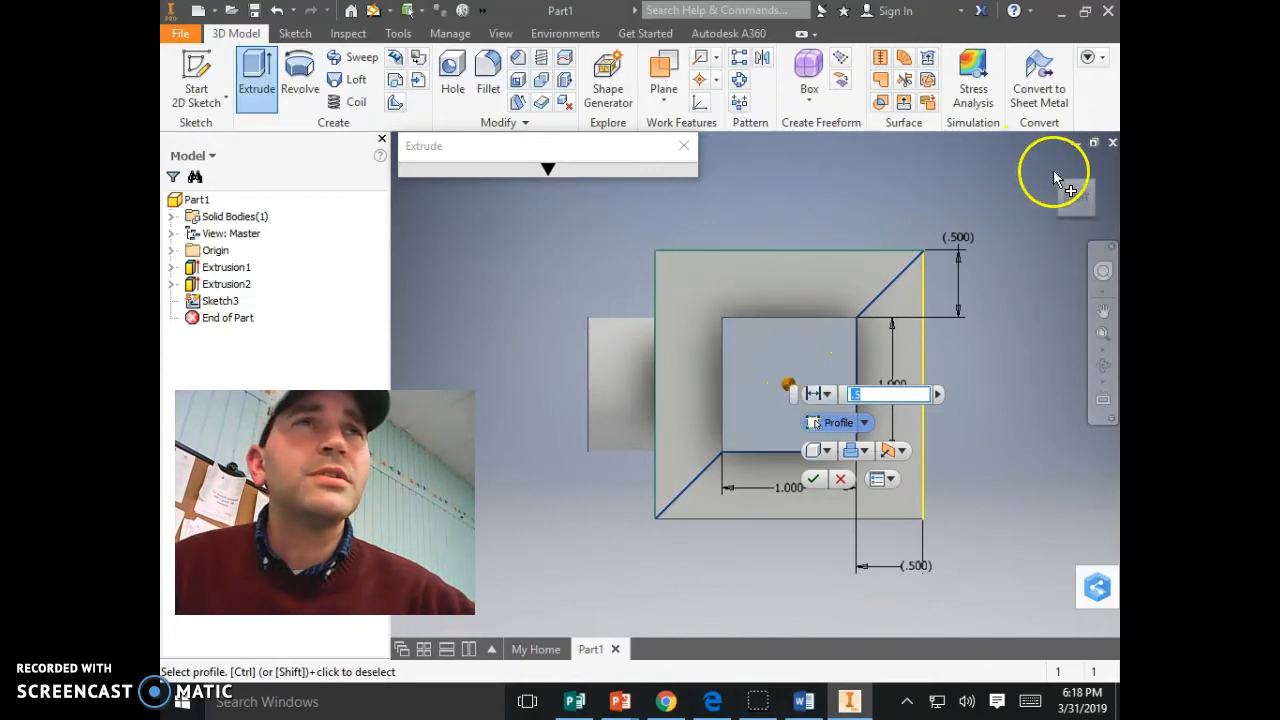
{"action": "left_click", "coordinate": [815, 485]}
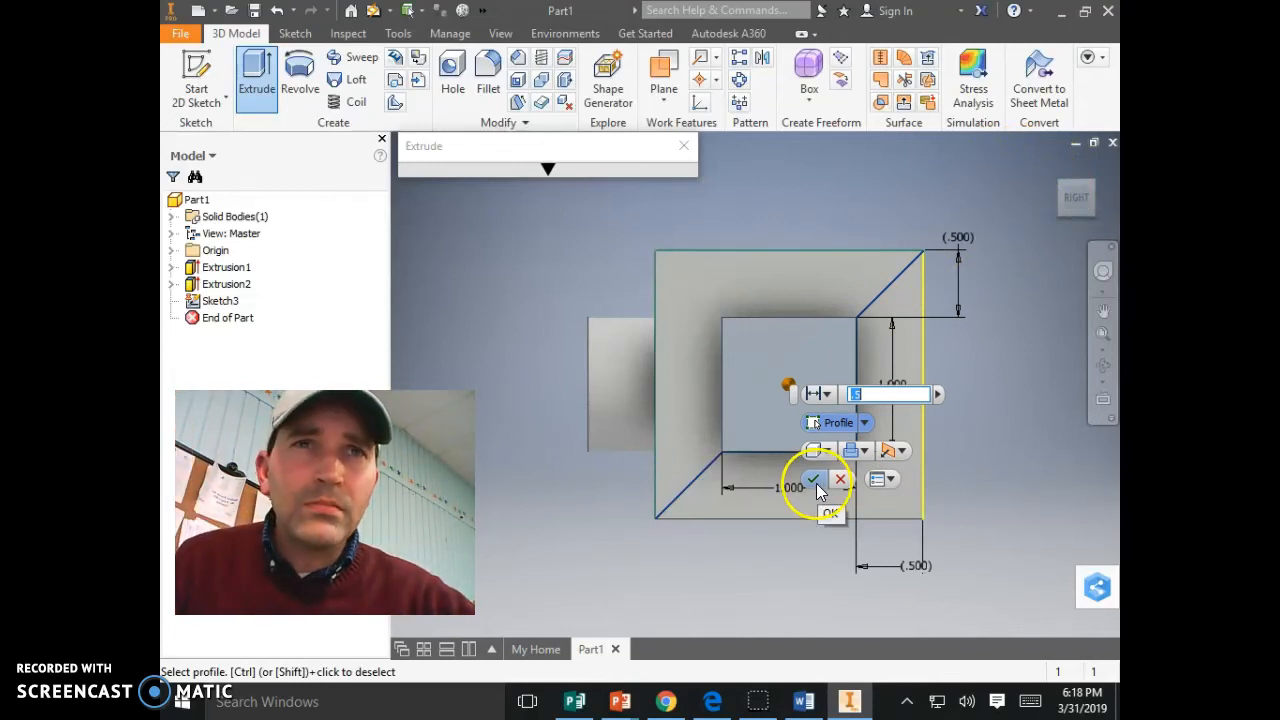
{"action": "left_click", "coordinate": [1057, 168]}
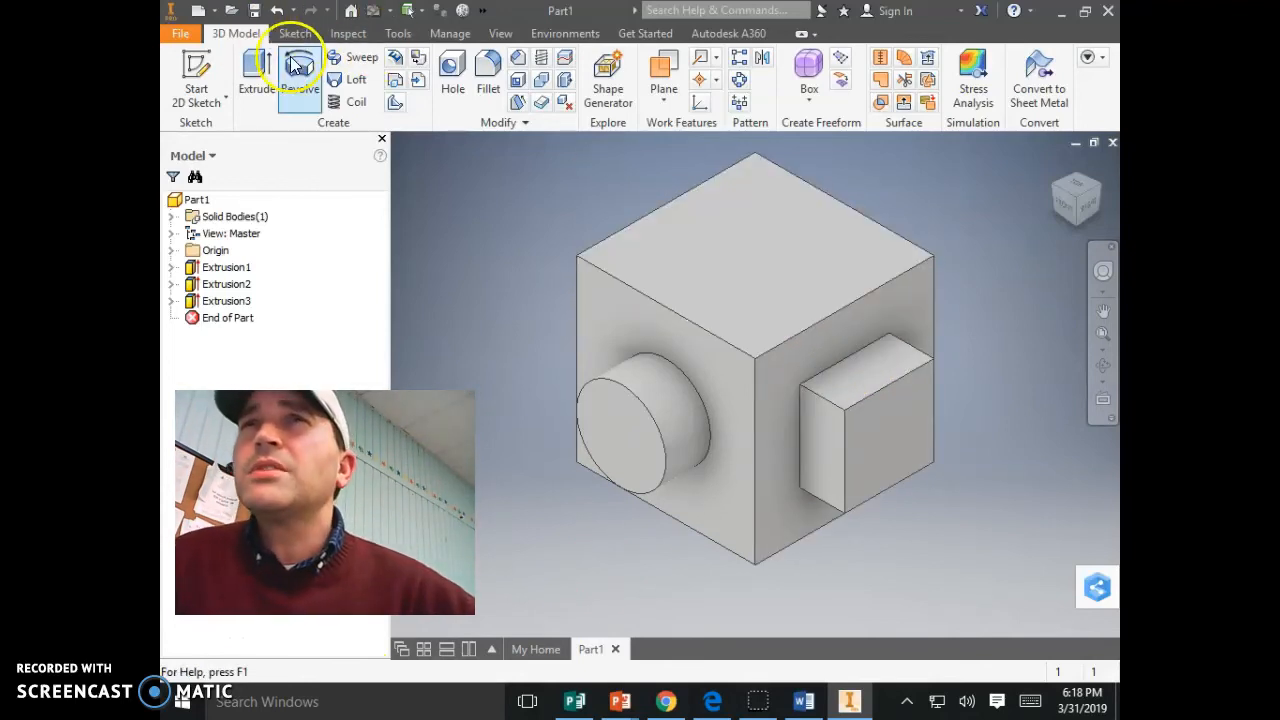
- Start a 2D sketch on the cube's top face and place a center point near the middle of the face
{"action": "left_click", "coordinate": [200, 72]}
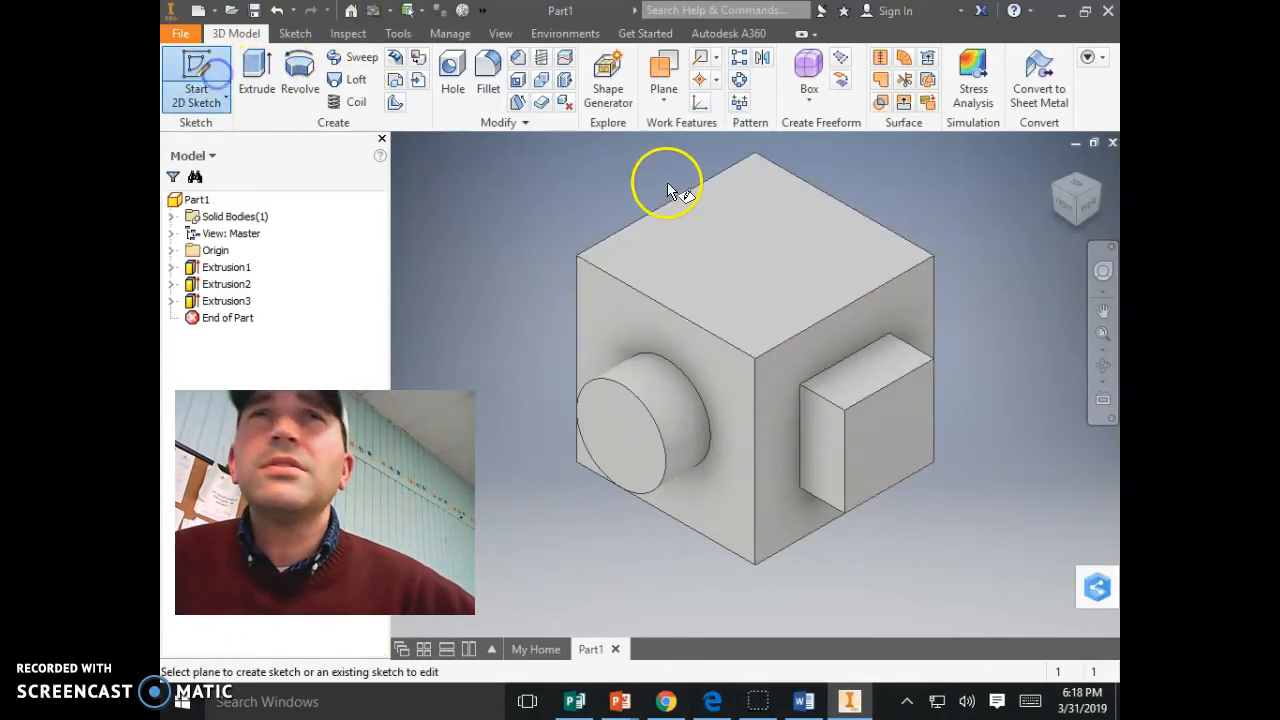
{"action": "left_click", "coordinate": [716, 266]}
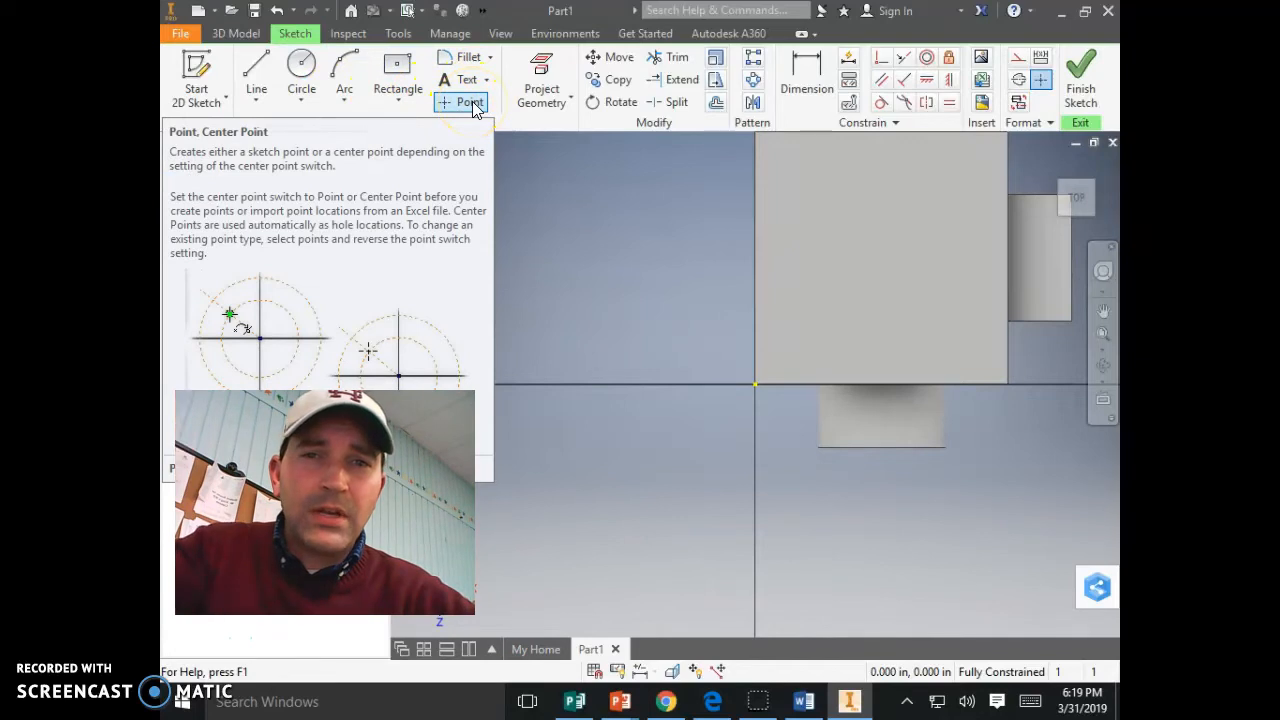
{"action": "left_click", "coordinate": [469, 103]}
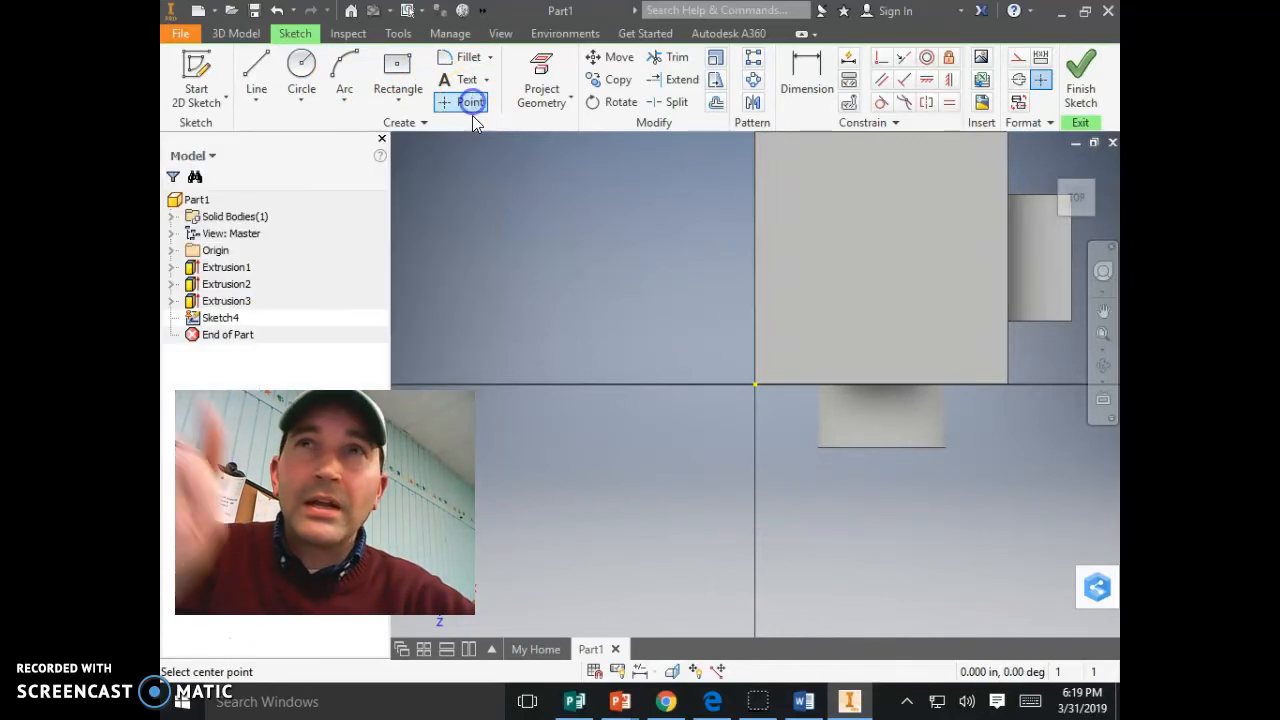
{"action": "left_click", "coordinate": [880, 241]}
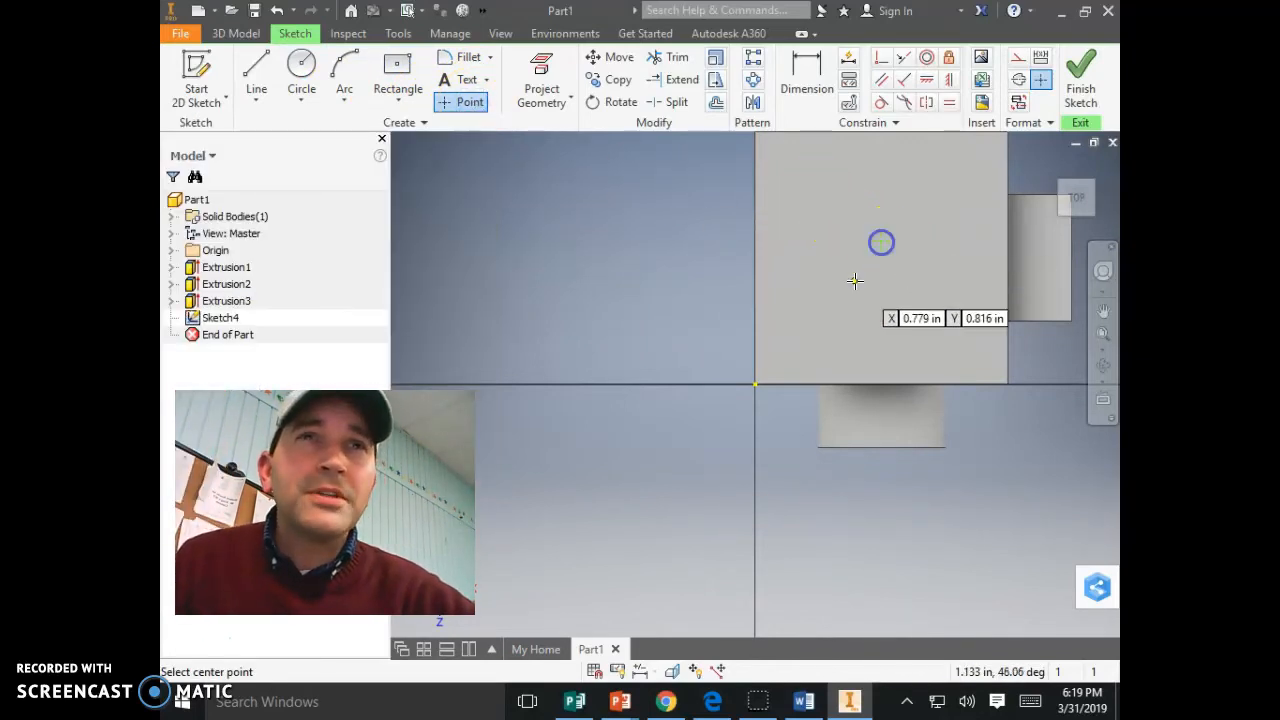
{"action": "key", "text": "Escape"}
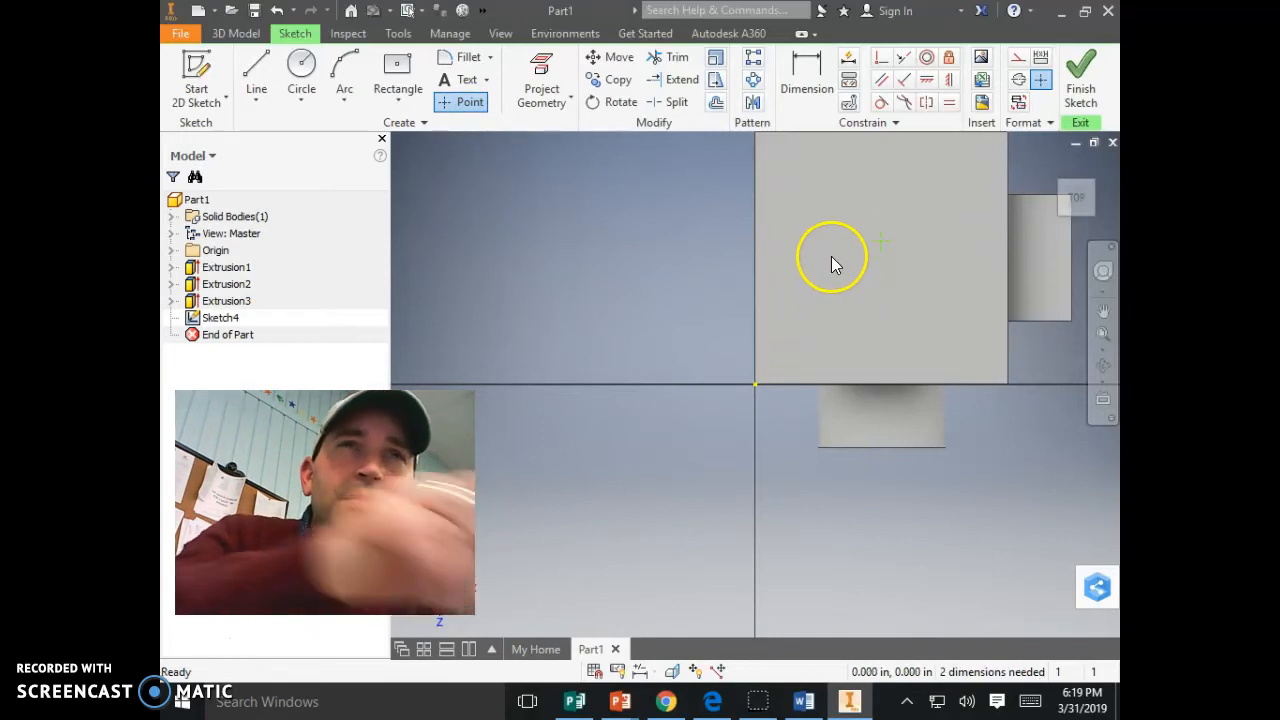
- Dimension the center point 1 in from the left edge of the cube's top face
{"action": "scroll", "coordinate": [914, 349], "scroll_direction": "down", "scroll_amount": 4}
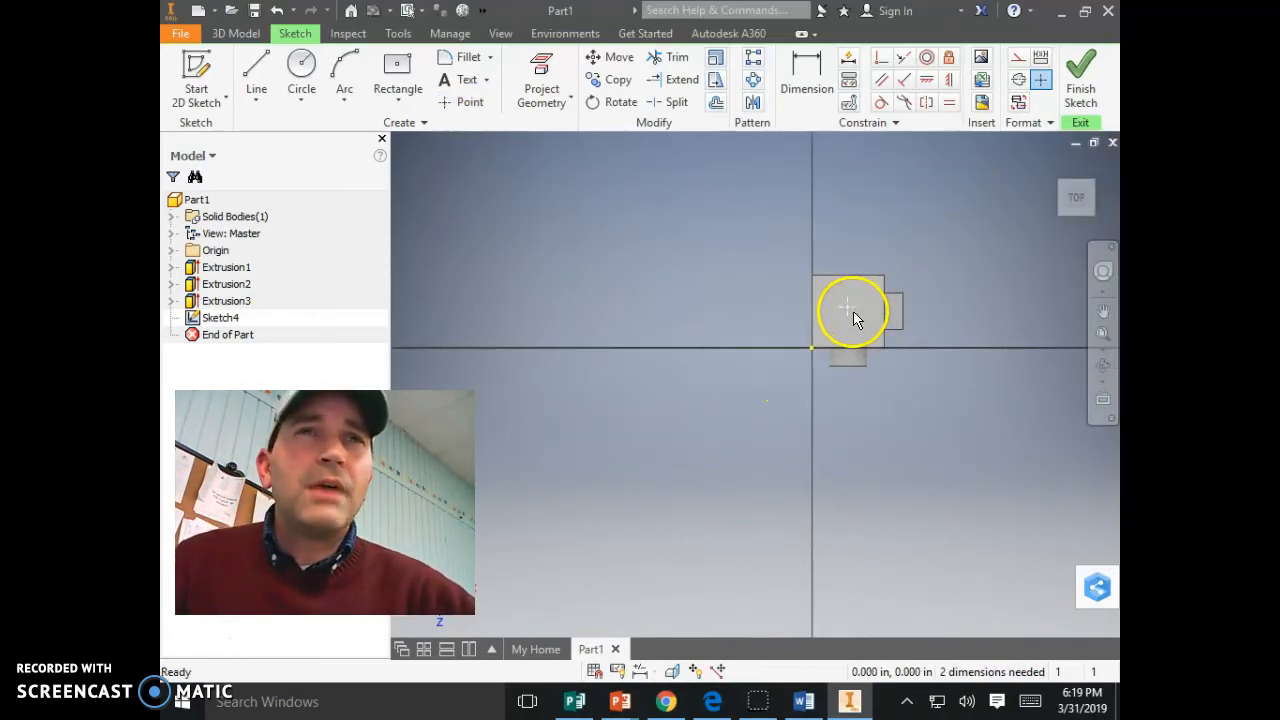
{"action": "scroll", "coordinate": [860, 316], "scroll_direction": "up", "scroll_amount": 2}
{"action": "scroll", "coordinate": [889, 318], "scroll_direction": "up", "scroll_amount": 3}
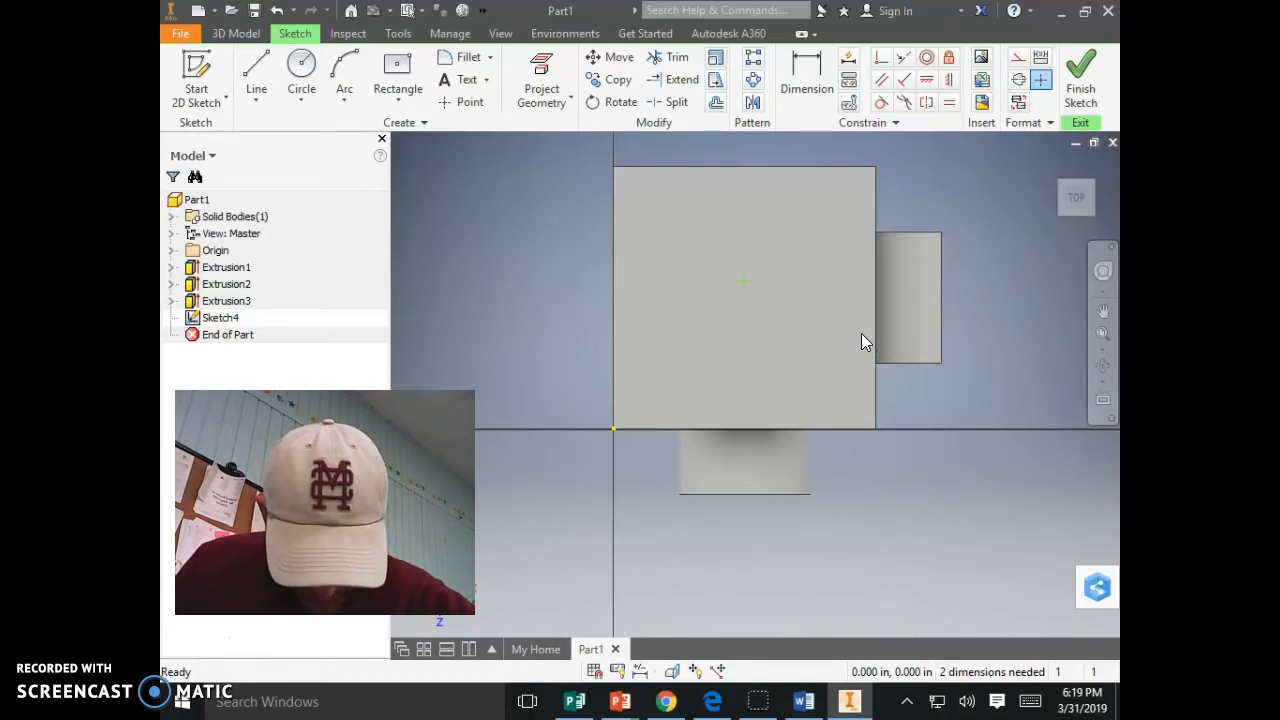
{"action": "left_click", "coordinate": [797, 95]}
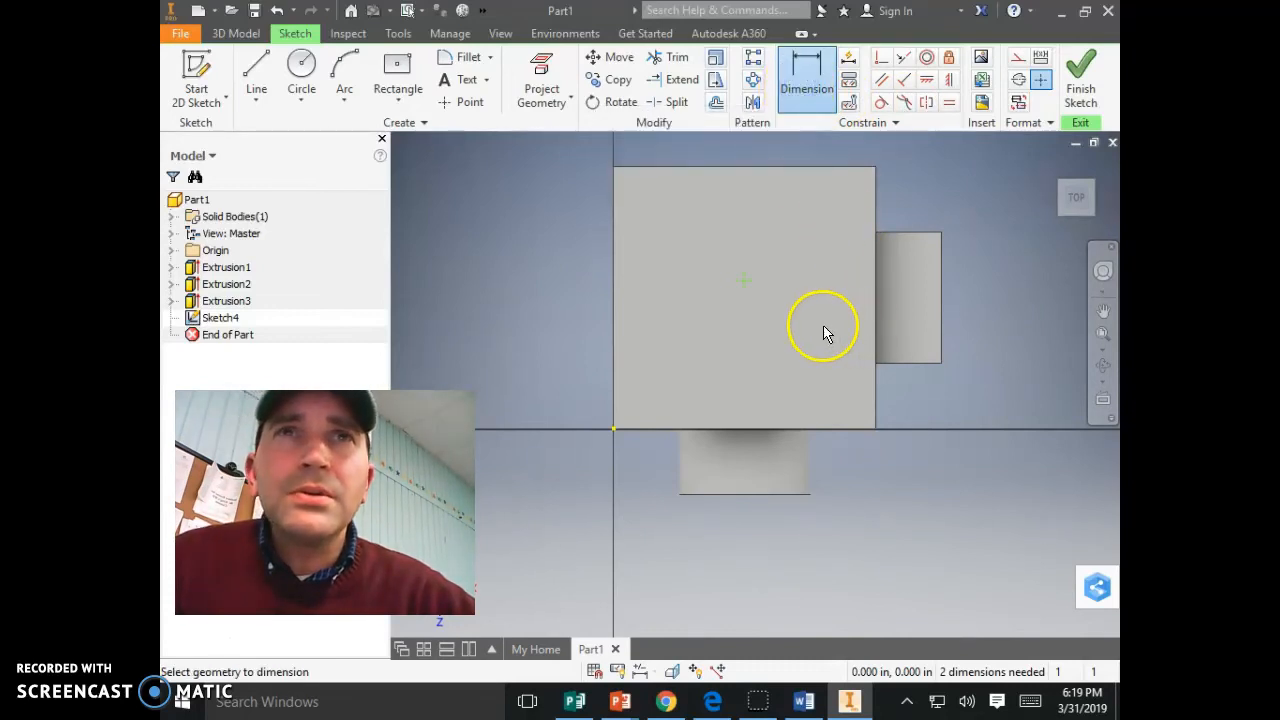
{"action": "left_click", "coordinate": [742, 280]}
{"action": "left_click", "coordinate": [613, 282]}
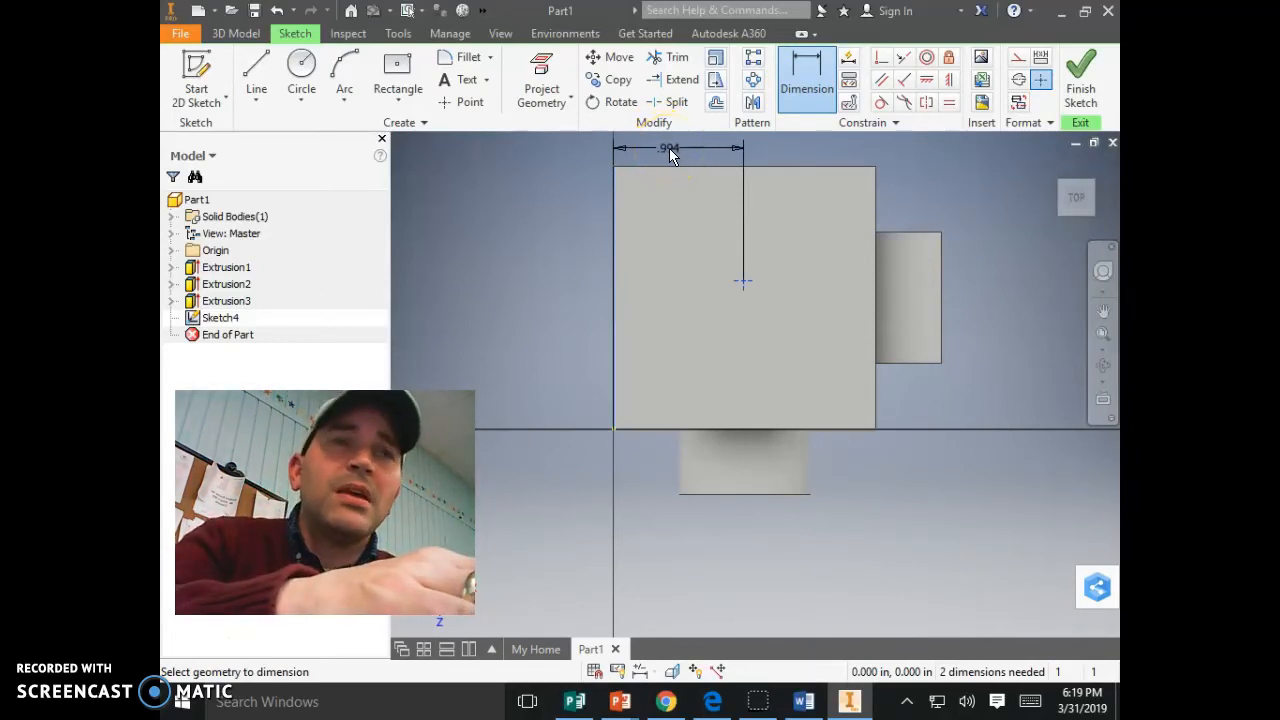
{"action": "left_click", "coordinate": [669, 148]}
{"action": "type", "text": "1"}
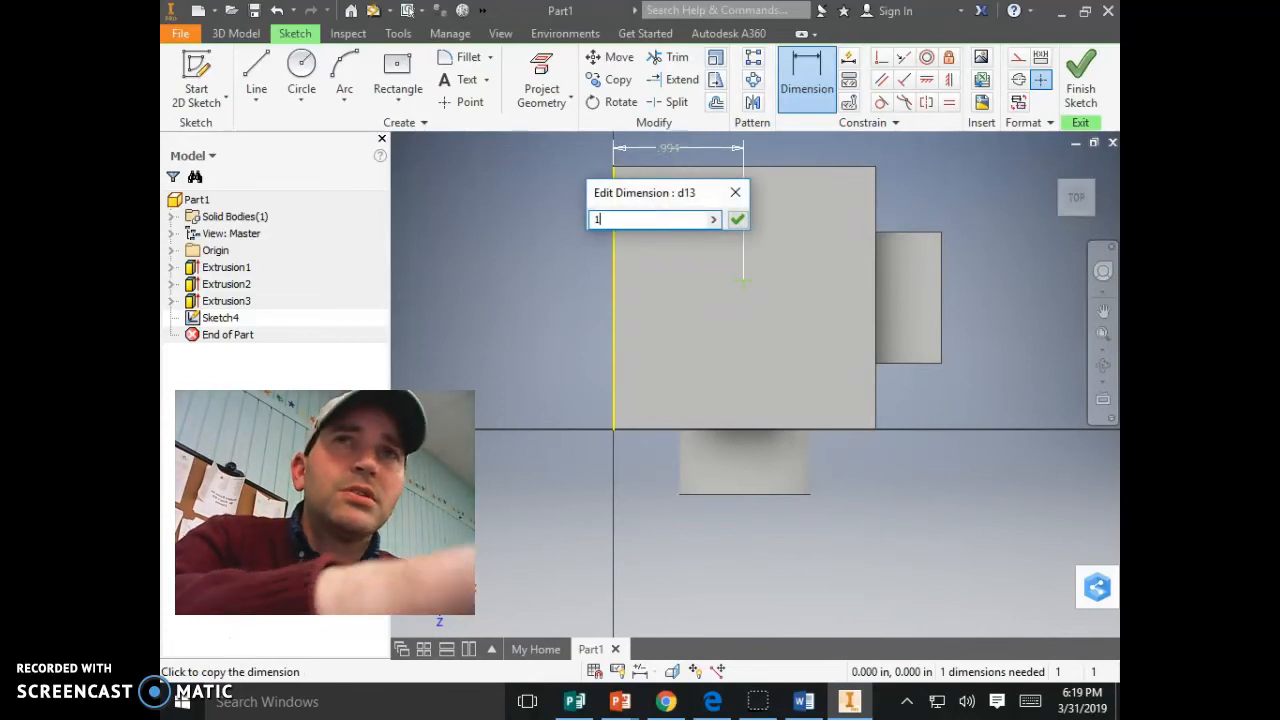
{"action": "left_click", "coordinate": [709, 182]}
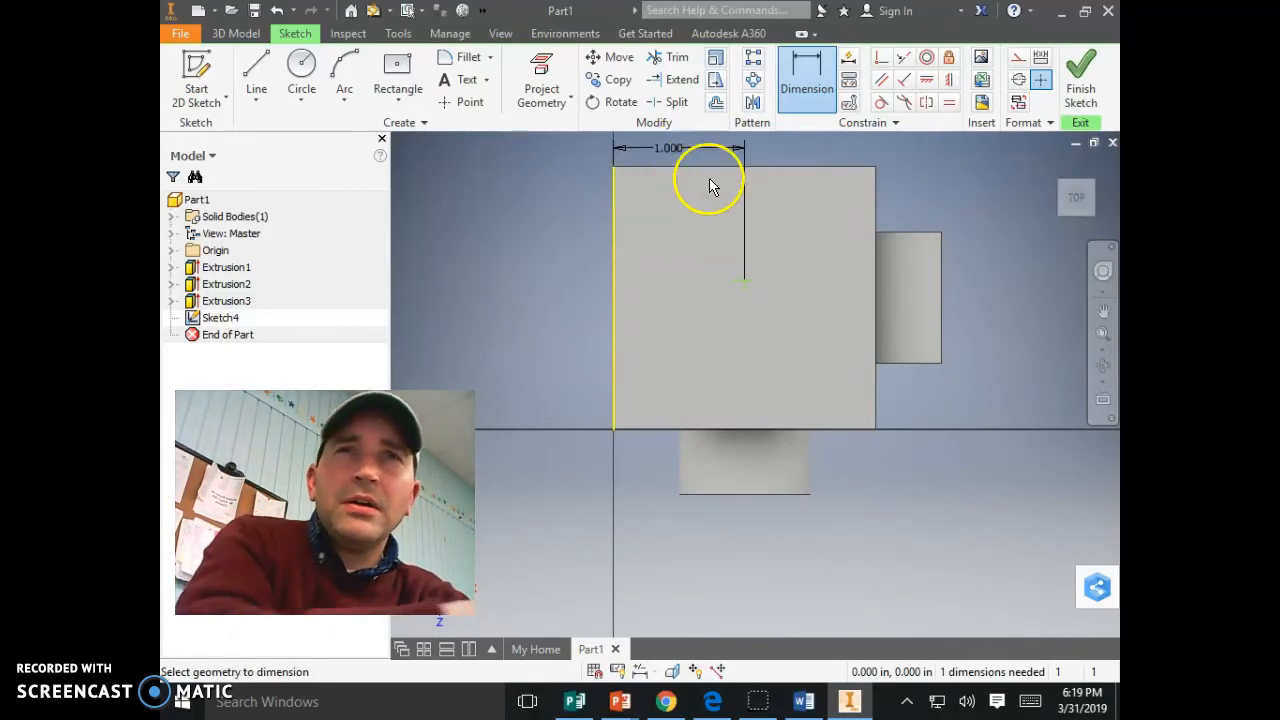
- Dimension the center point 1 in from the front edge of the cube's top face and finish the sketch
{"action": "left_click", "coordinate": [822, 77]}
{"action": "left_click", "coordinate": [747, 285]}
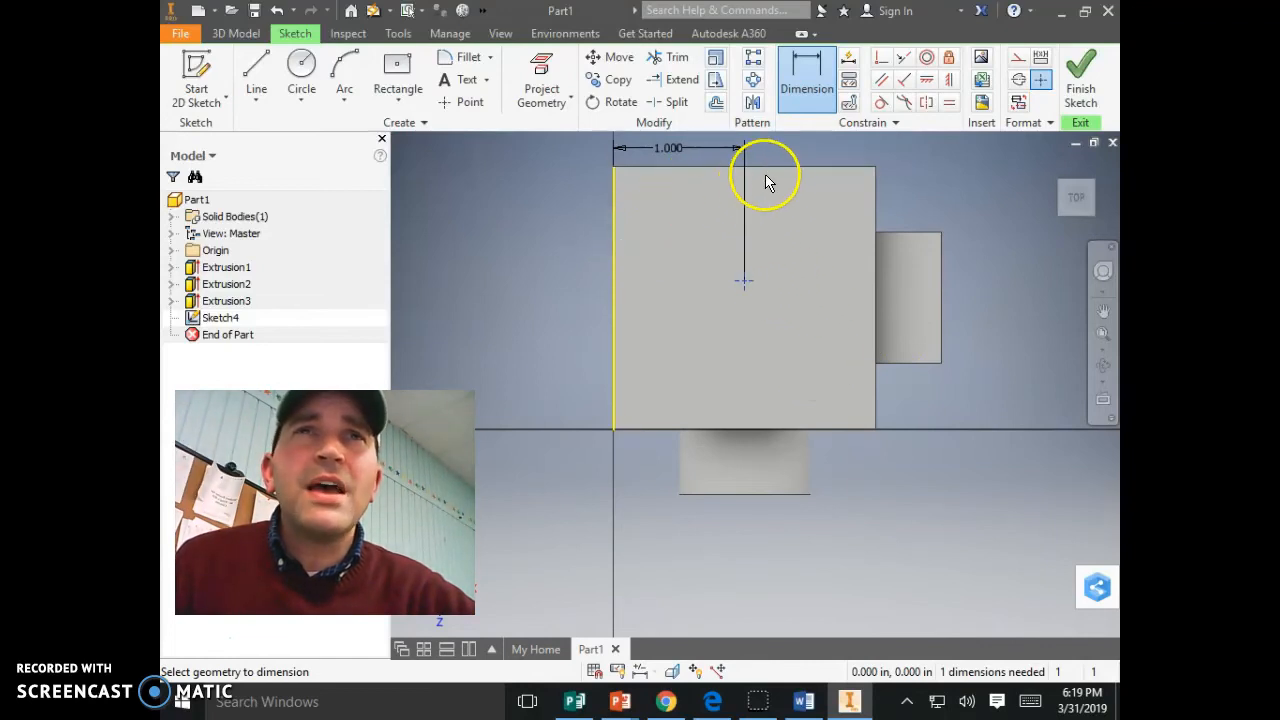
{"action": "left_click", "coordinate": [781, 436]}
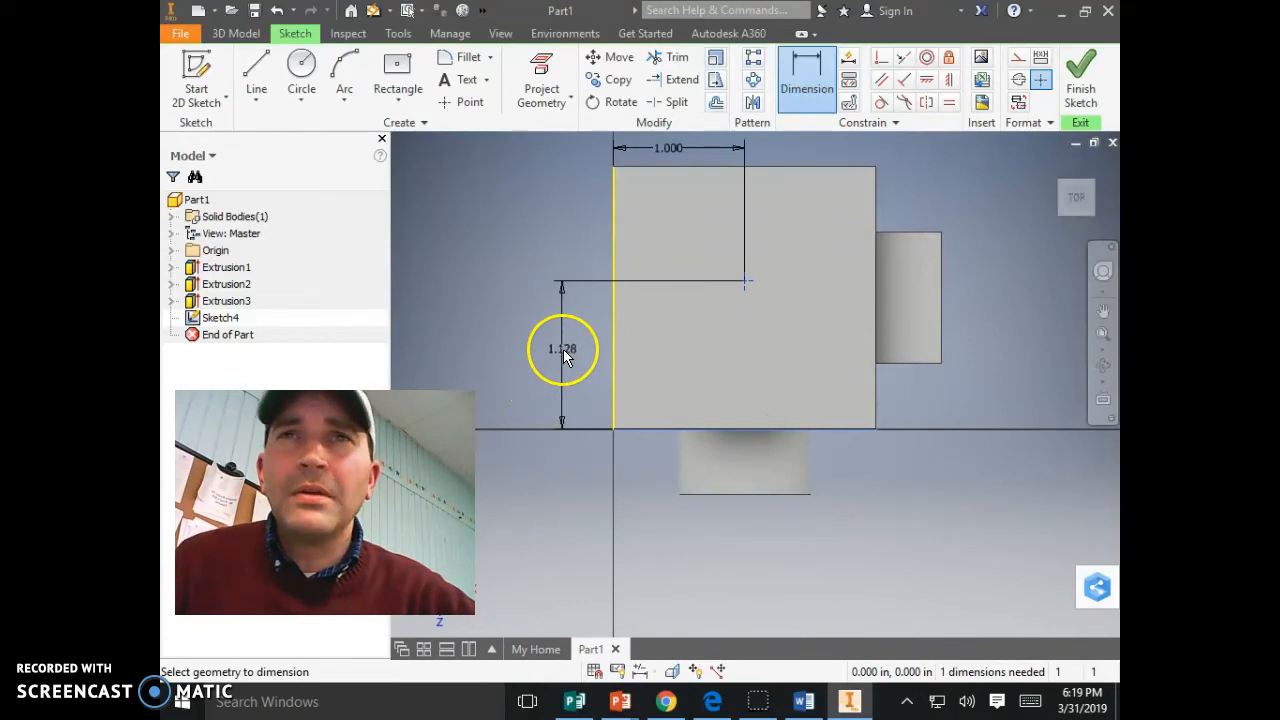
{"action": "left_click", "coordinate": [565, 357]}
{"action": "type", "text": "1"}
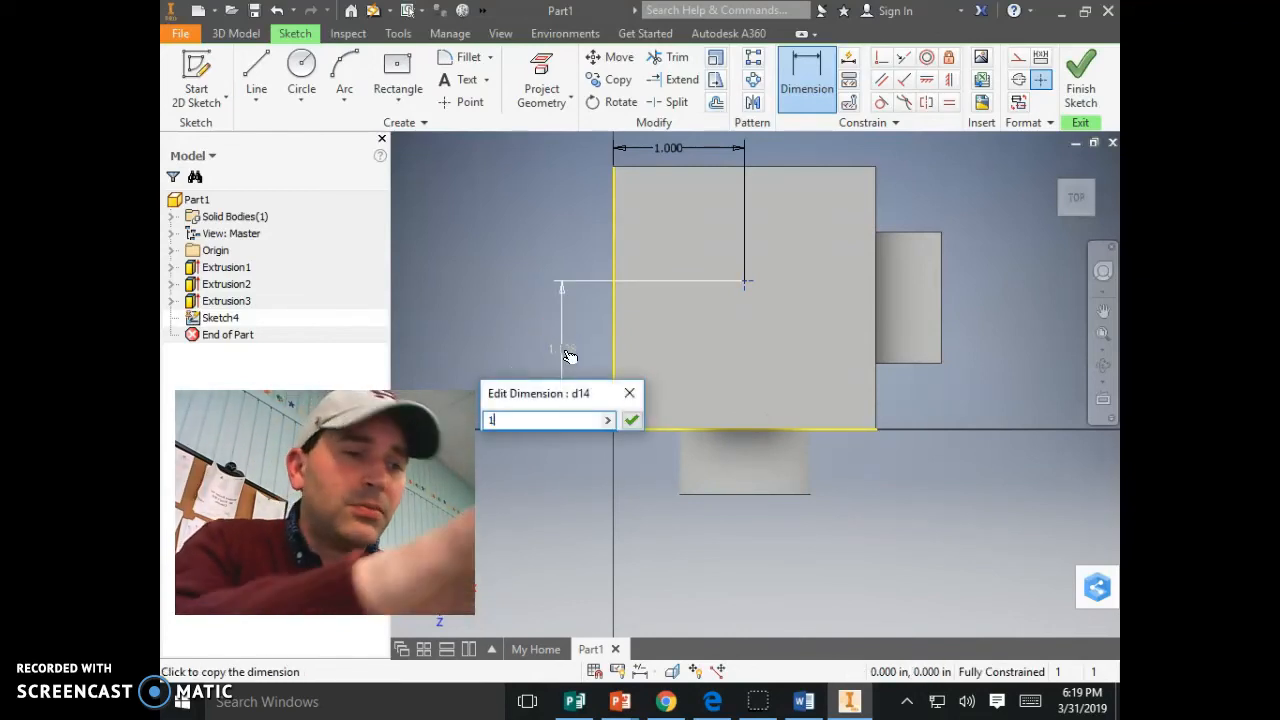
{"action": "key", "text": "Return"}
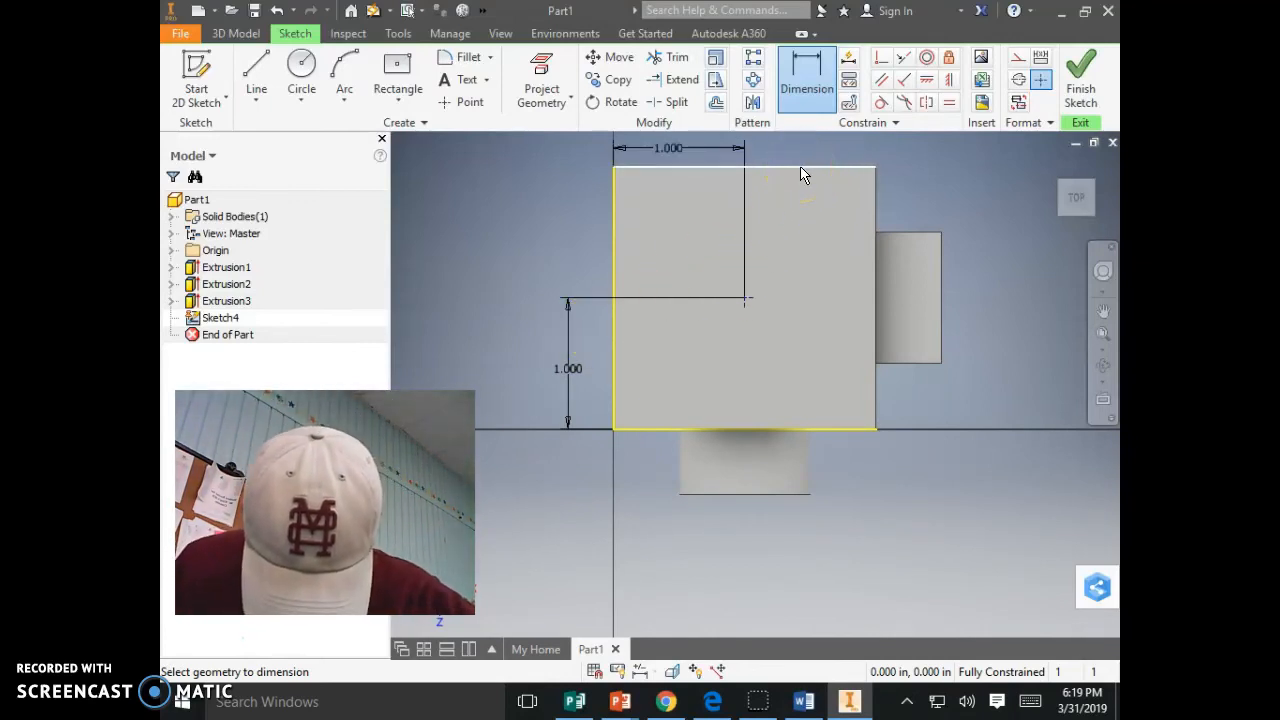
{"action": "left_click", "coordinate": [1080, 90]}
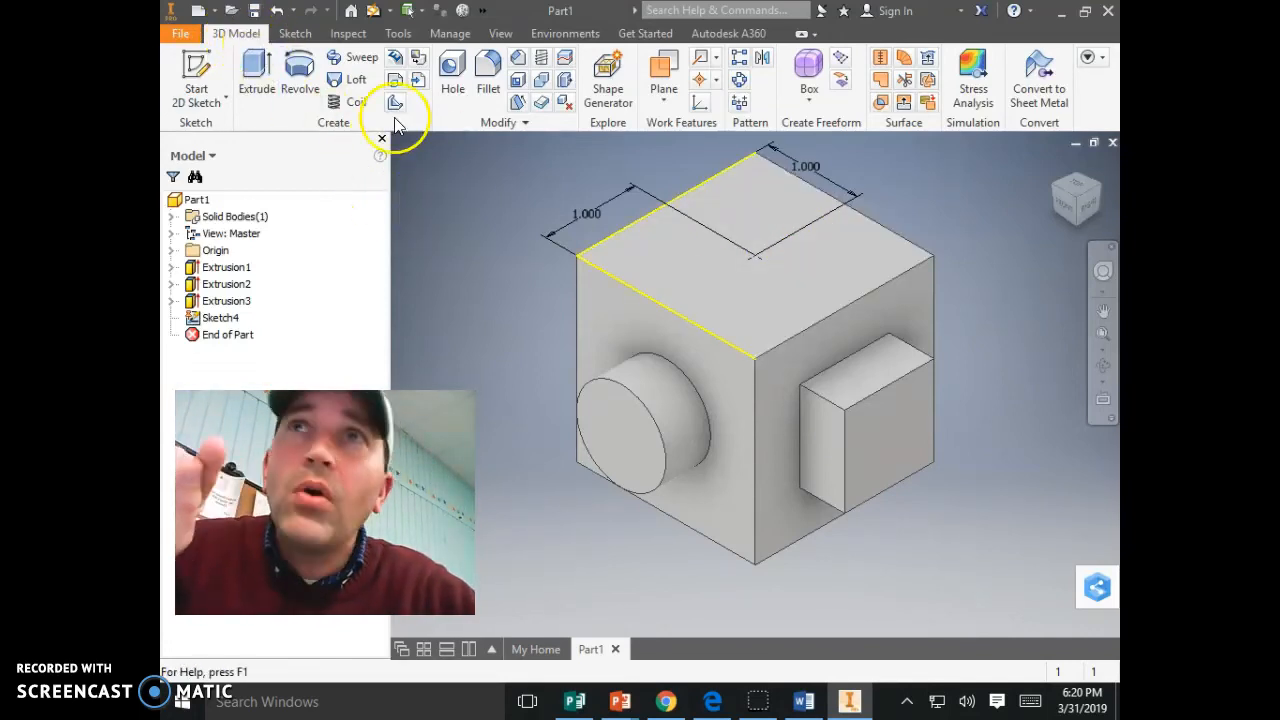
- Create a simple 1 in diameter Through All hole at the sketched center point on the top face
{"action": "left_click", "coordinate": [452, 85]}
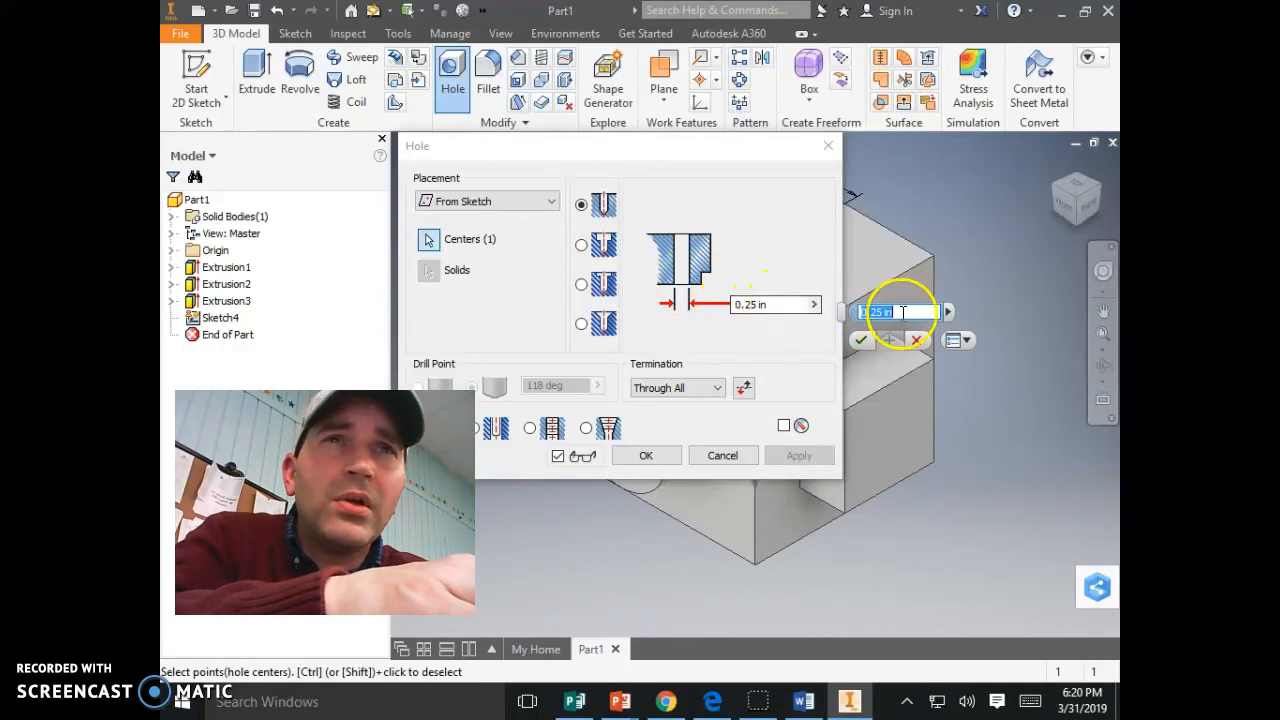
{"action": "type", "text": "1"}
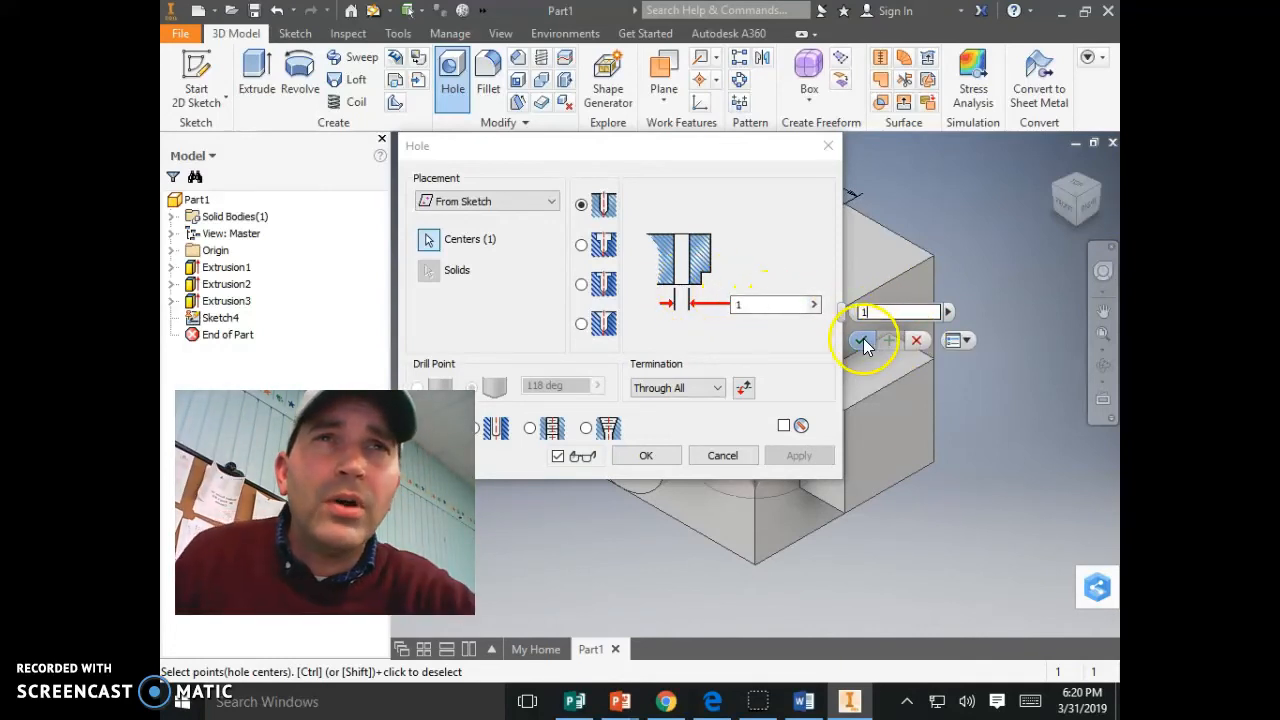
{"action": "left_click", "coordinate": [862, 340]}
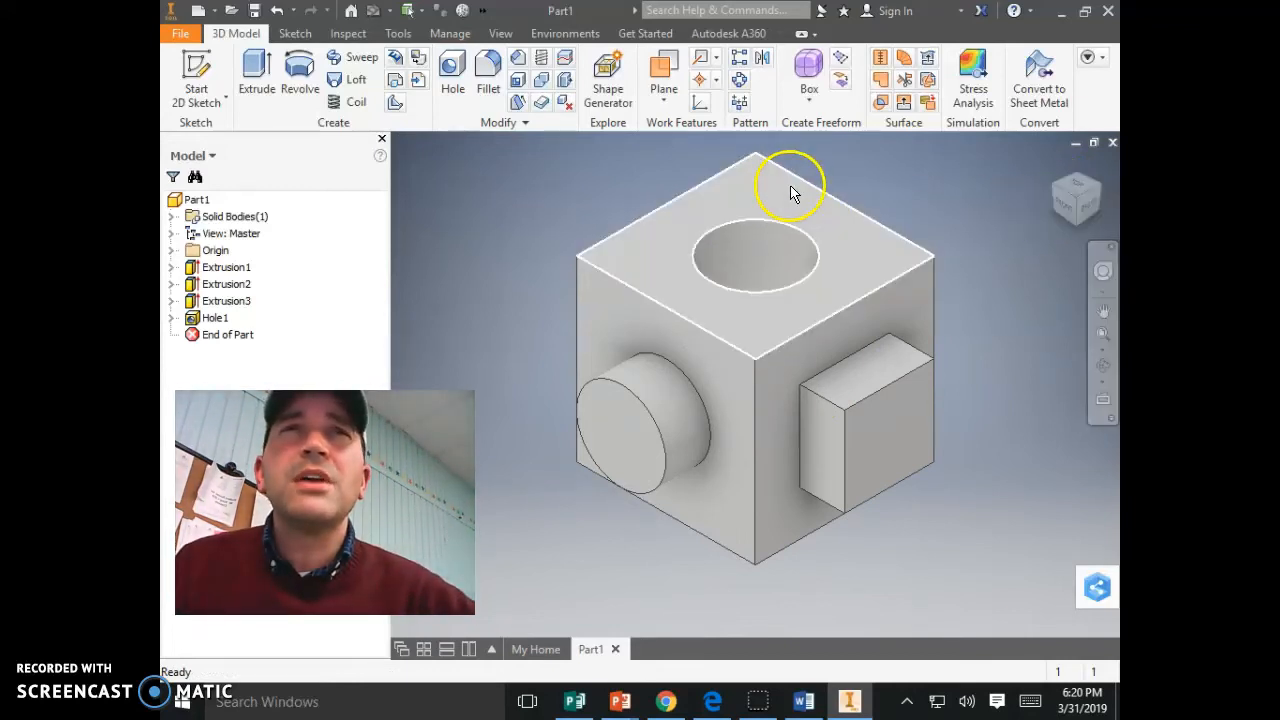
- Print one copy of the part on the KONICA MINOLTA MCTC ROOM 5 printer
{"action": "left_click", "coordinate": [179, 35]}
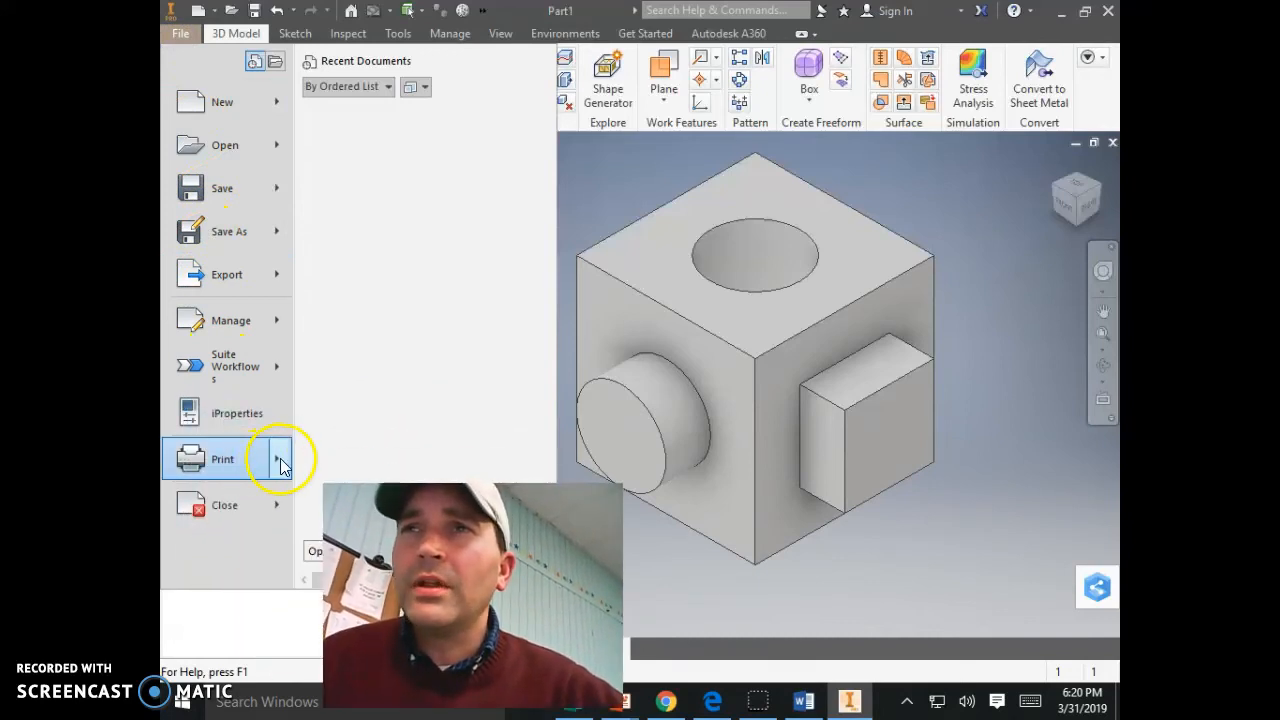
{"action": "left_click", "coordinate": [280, 462]}
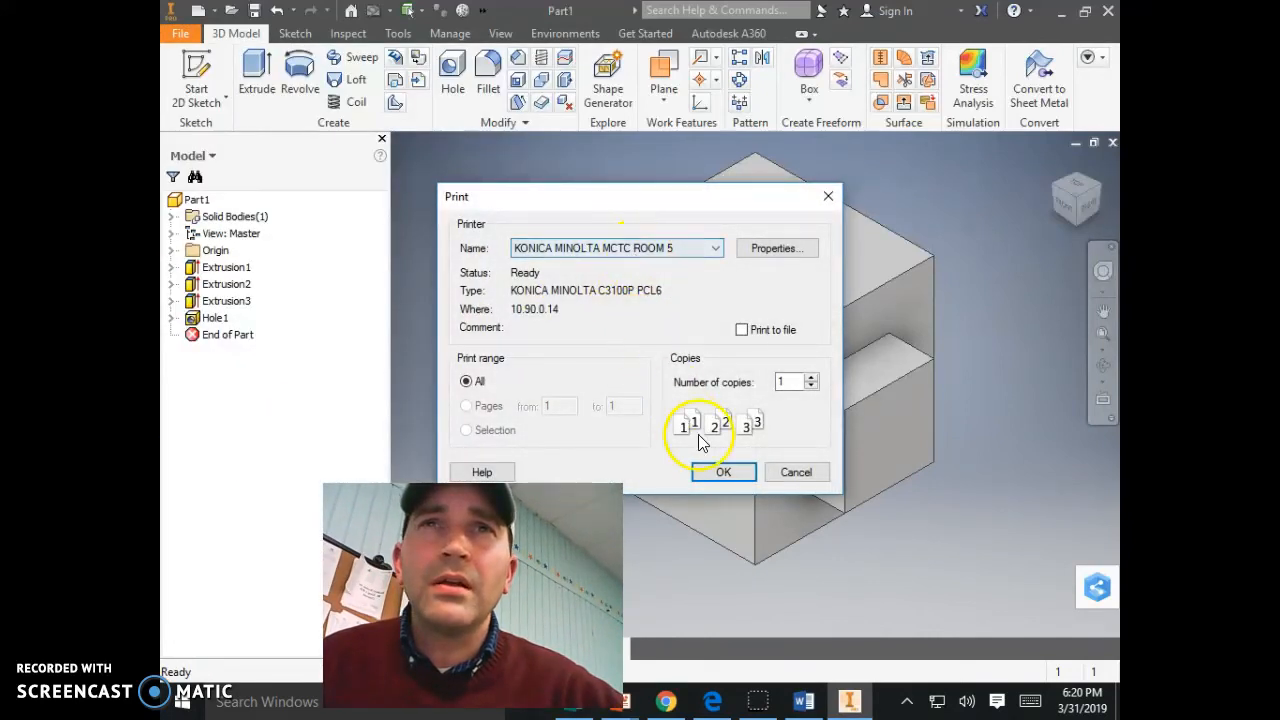
{"action": "left_click", "coordinate": [728, 472]}
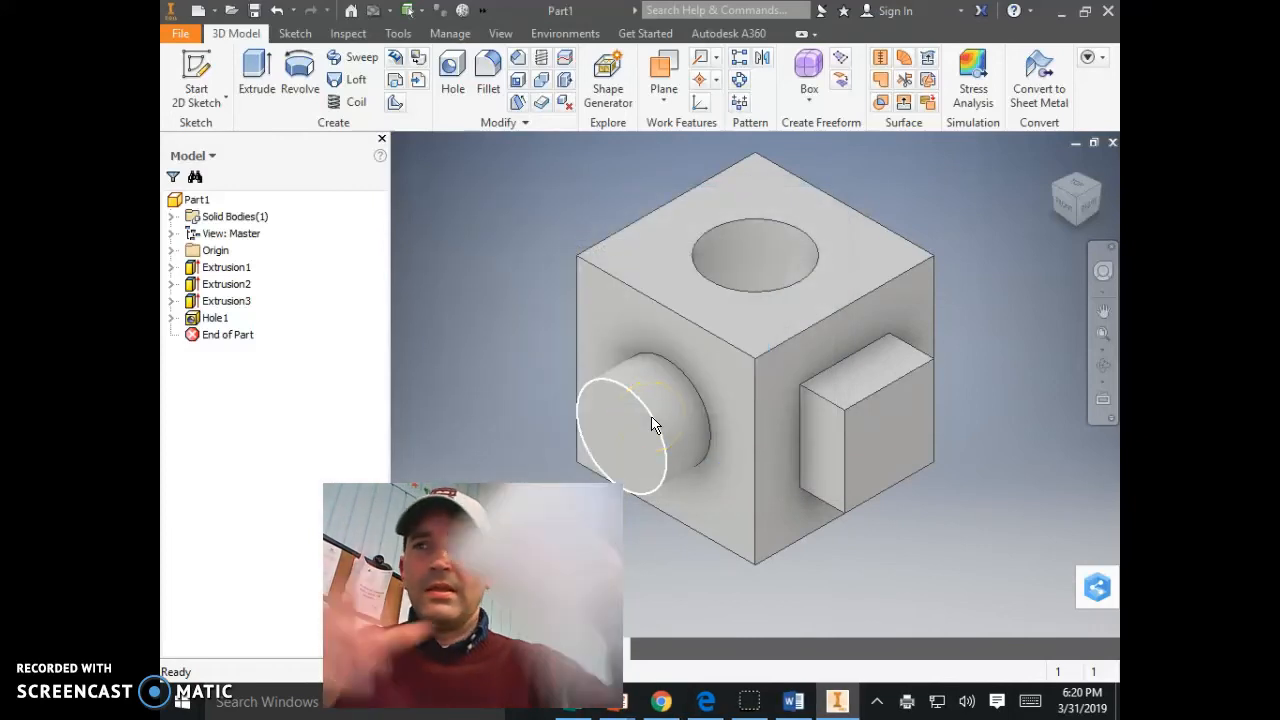
{"action": "left_click", "coordinate": [681, 449]}
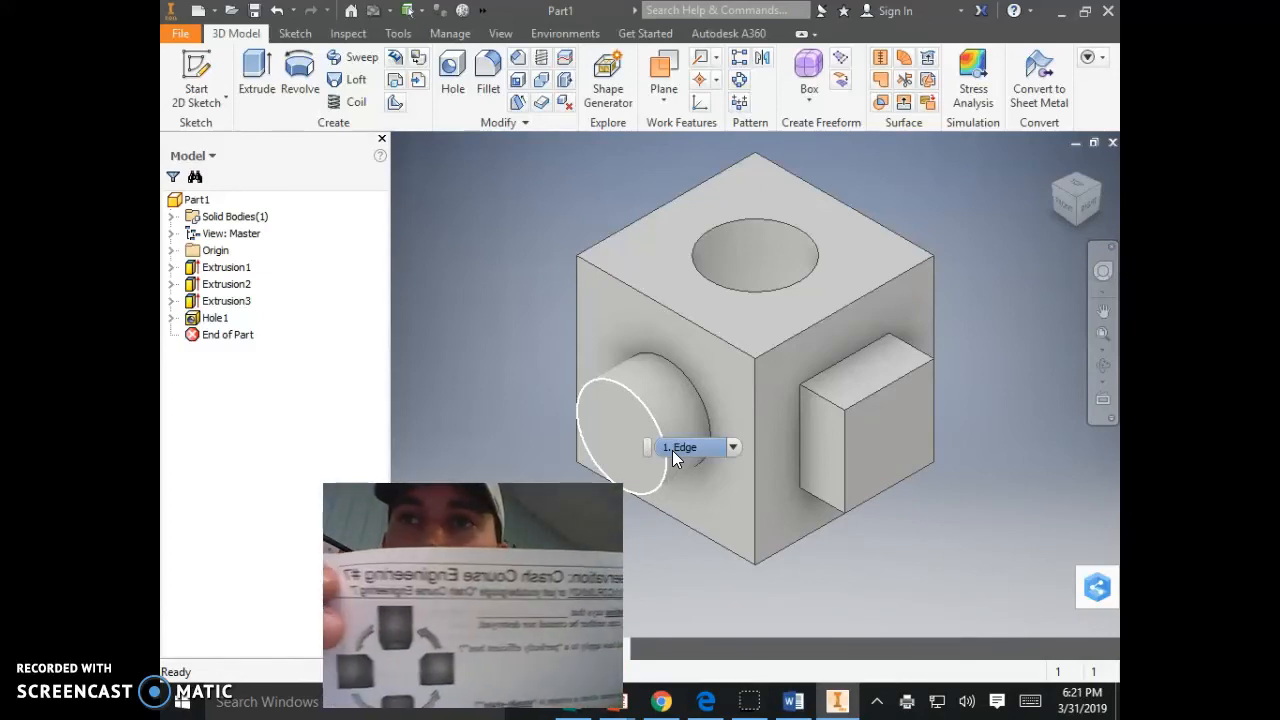
{"action": "left_click", "coordinate": [650, 455]}
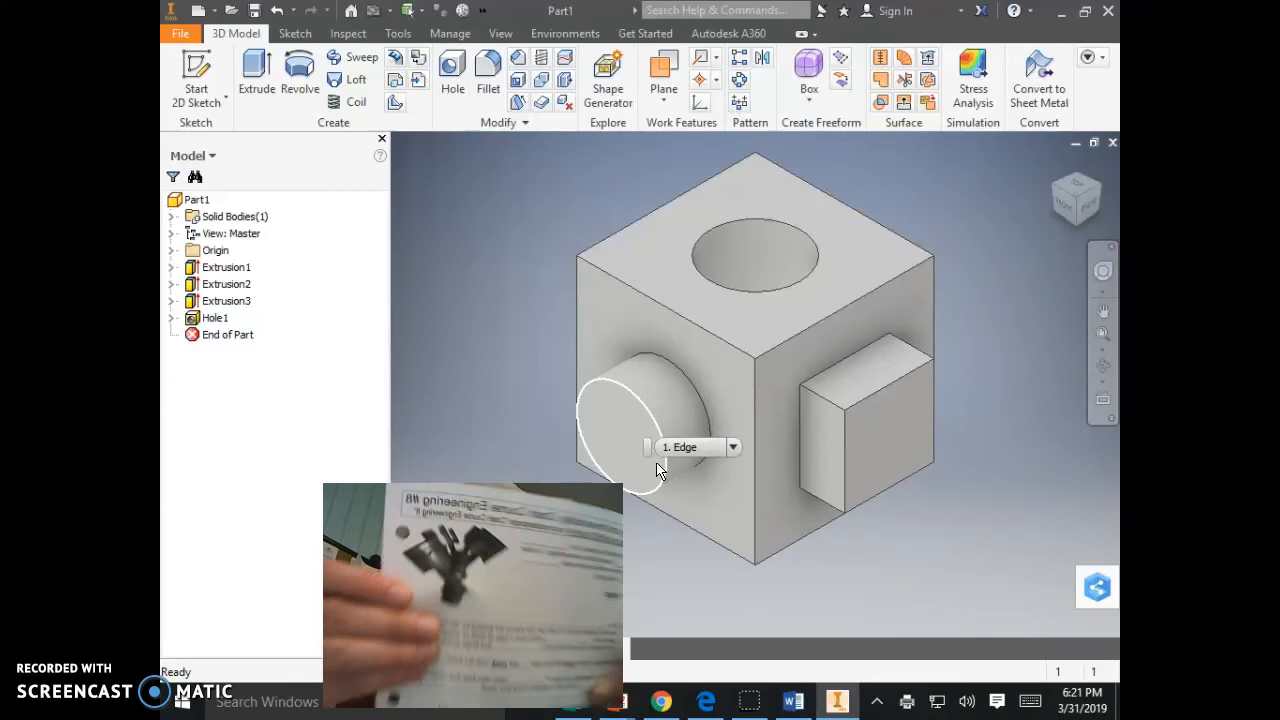
{"action": "left_click", "coordinate": [686, 449]}
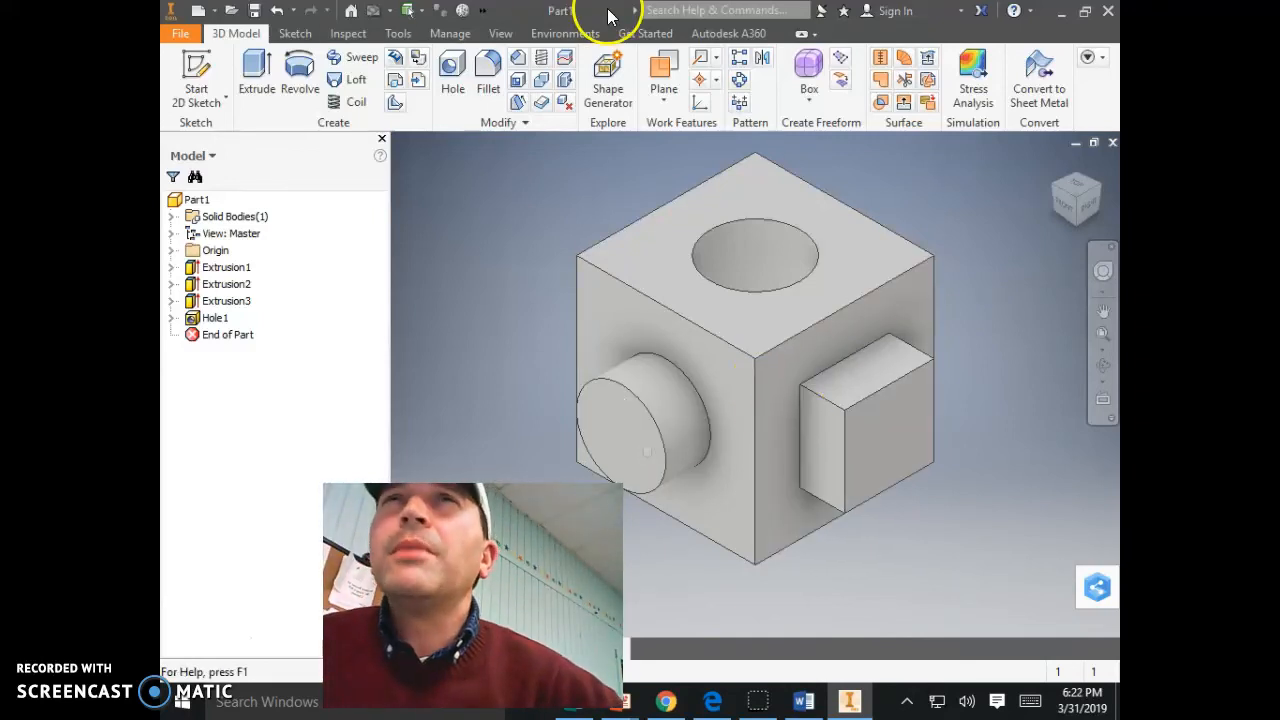
- Apply the Green Polished appearance to the whole part
{"action": "left_click", "coordinate": [482, 11]}
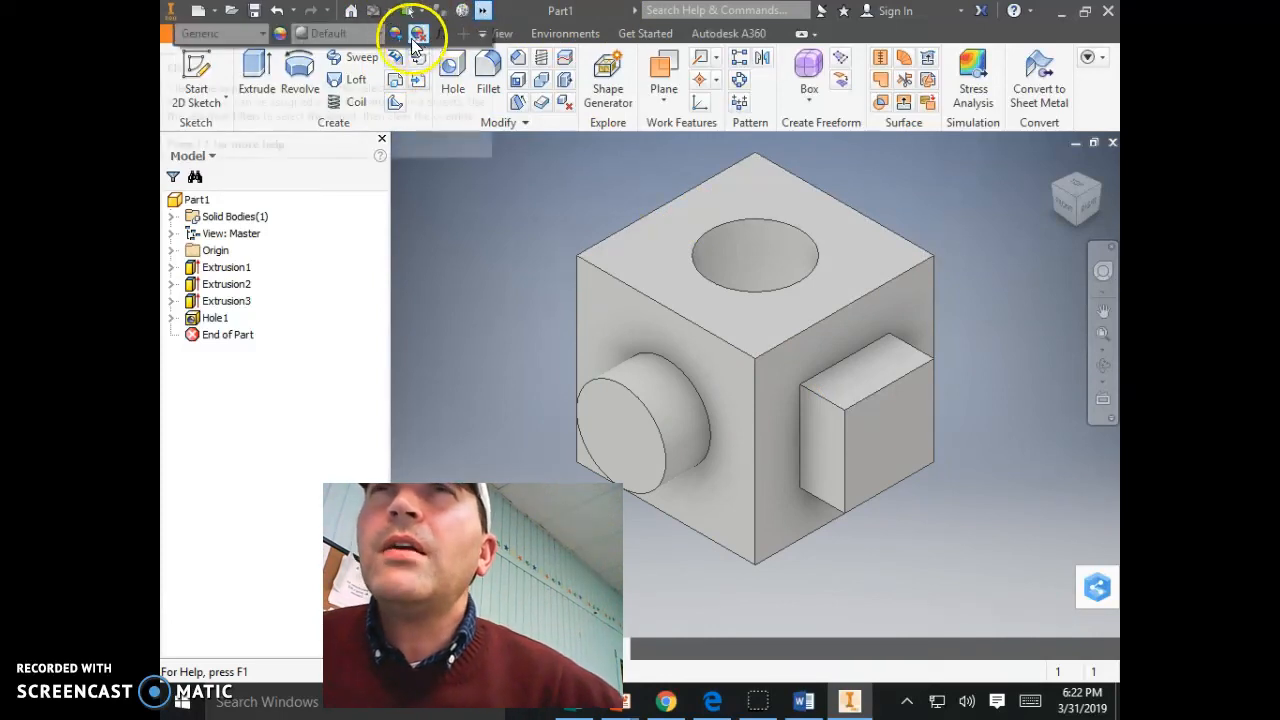
{"action": "left_click", "coordinate": [340, 34]}
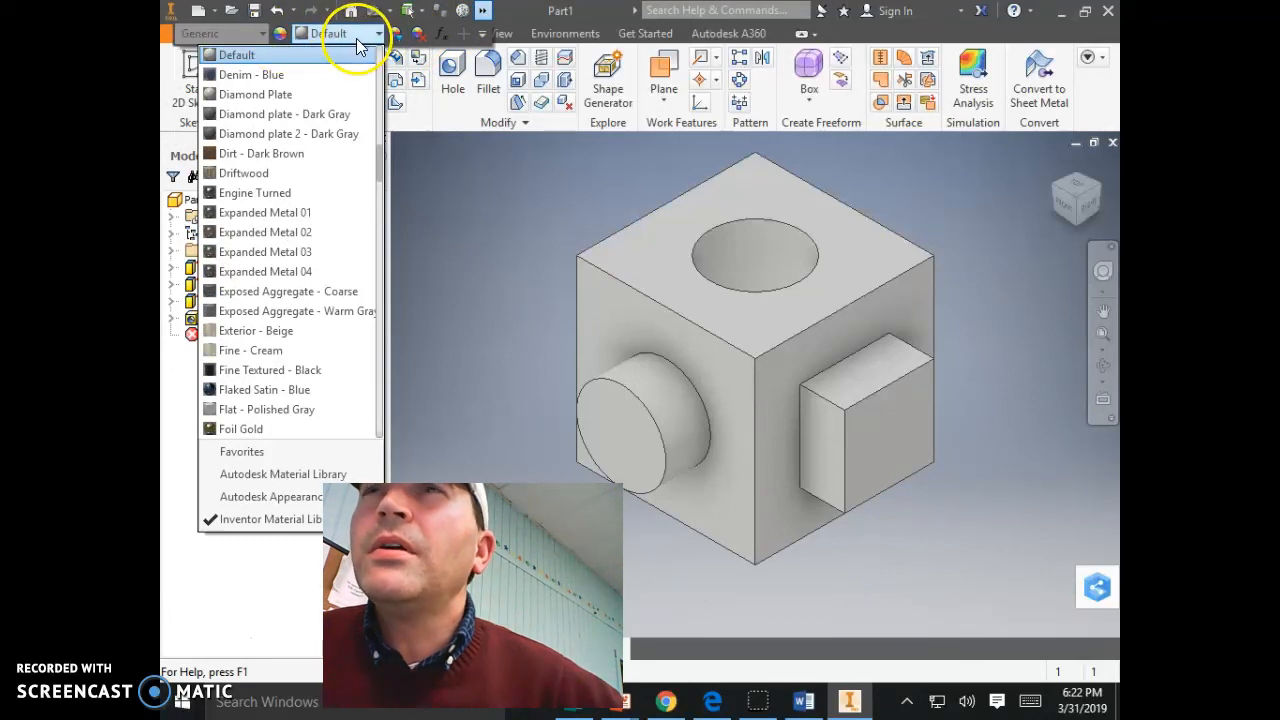
{"action": "type", "text": "gre"}
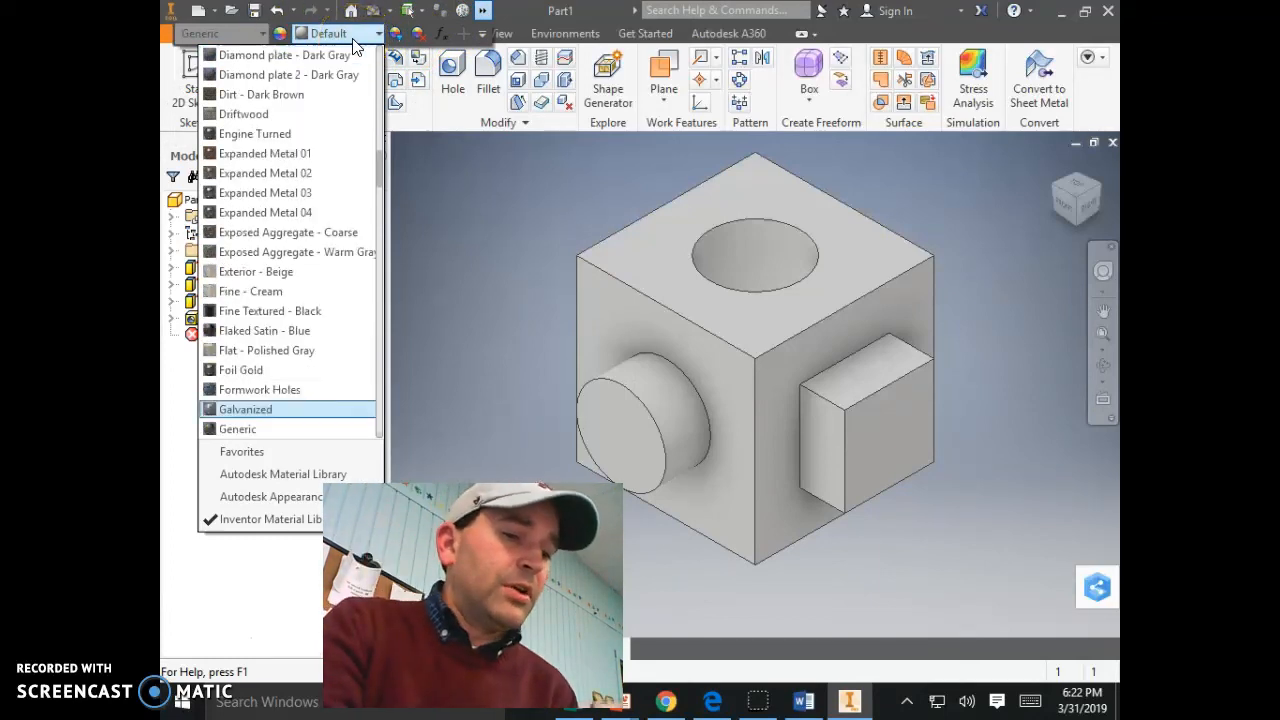
{"action": "key", "text": "Return"}
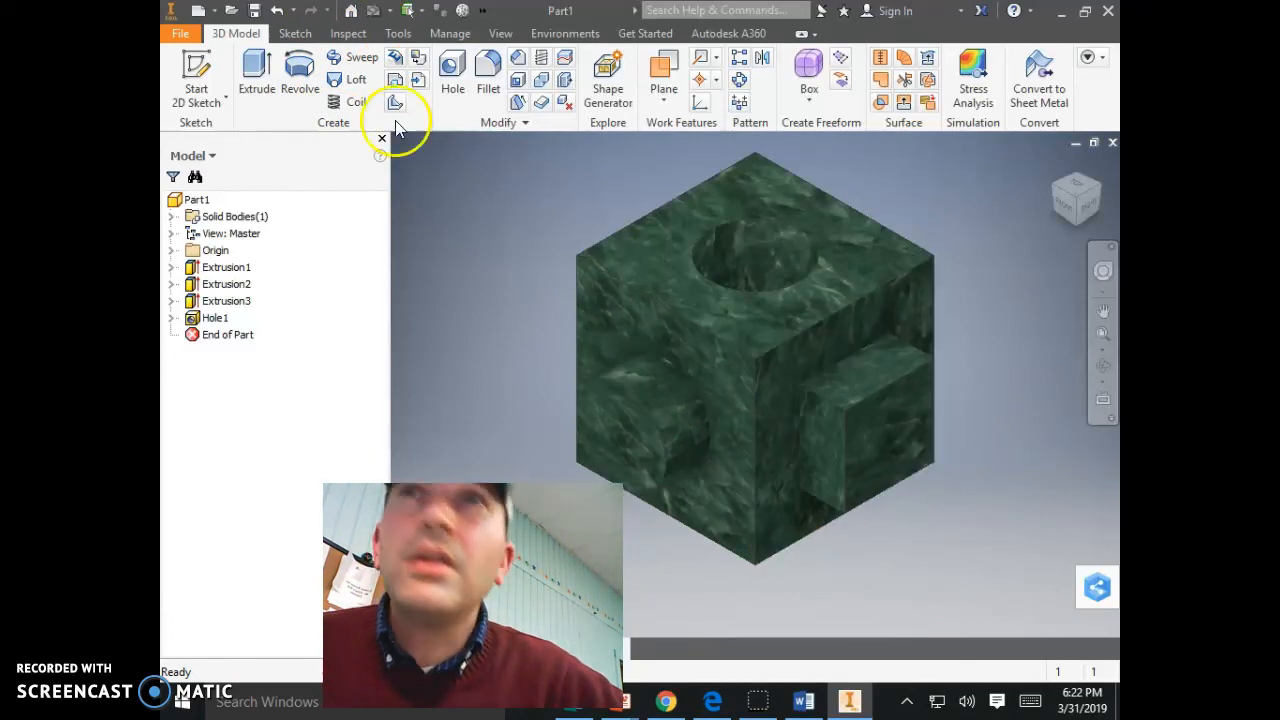
- Look through the Inventor Material Library in the Appearance Browser and close it
{"action": "left_click", "coordinate": [483, 11]}
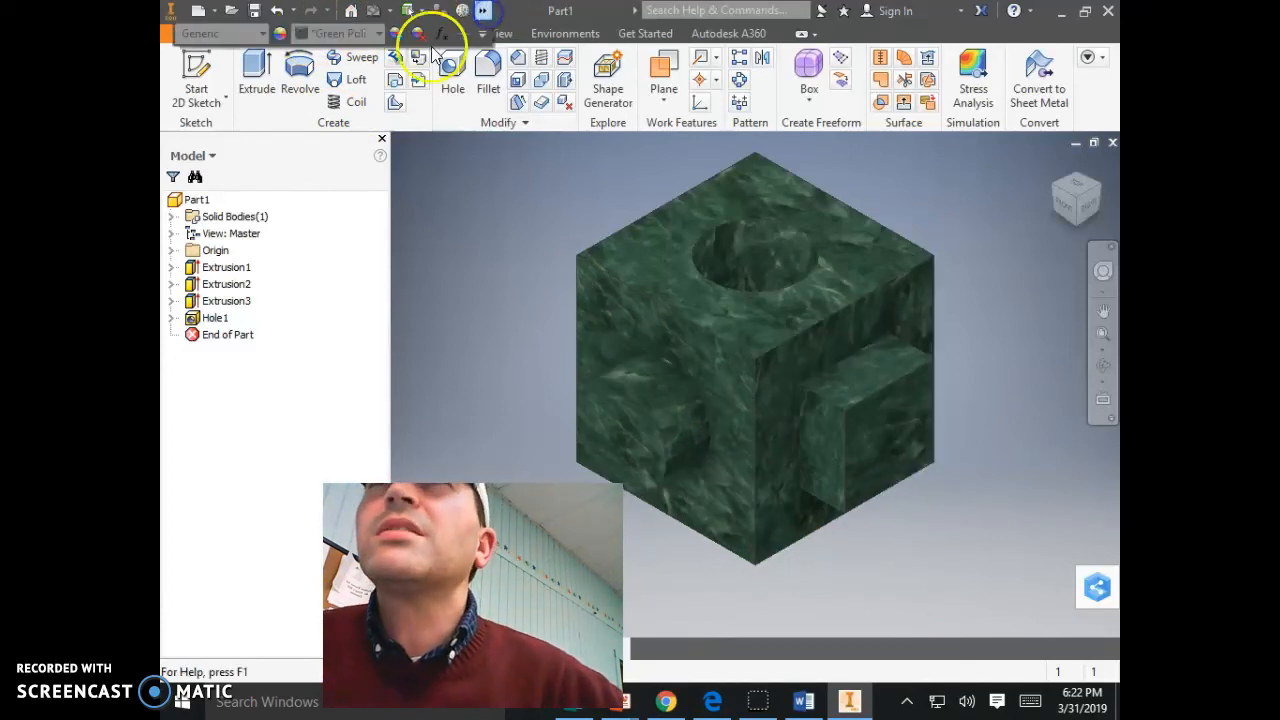
{"action": "left_click", "coordinate": [277, 36]}
{"action": "left_click_drag", "start_coordinate": [600, 158], "coordinate": [643, 84]}
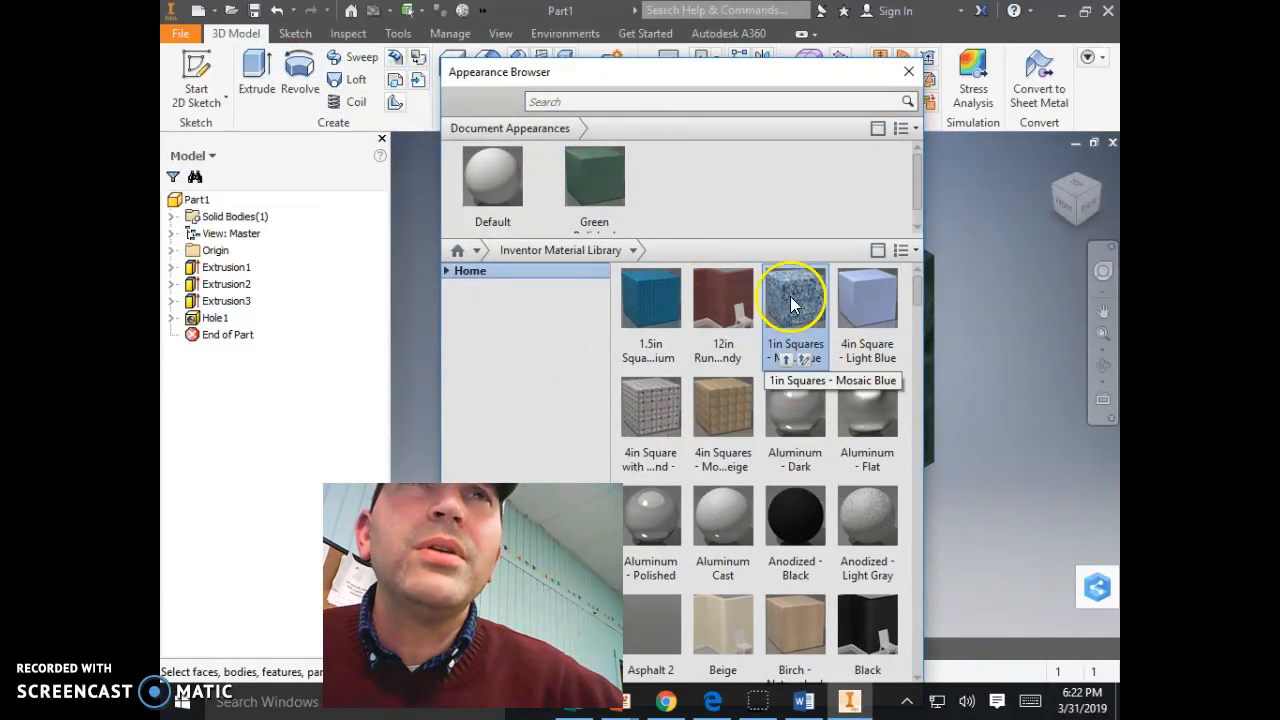
{"action": "left_click", "coordinate": [908, 71]}
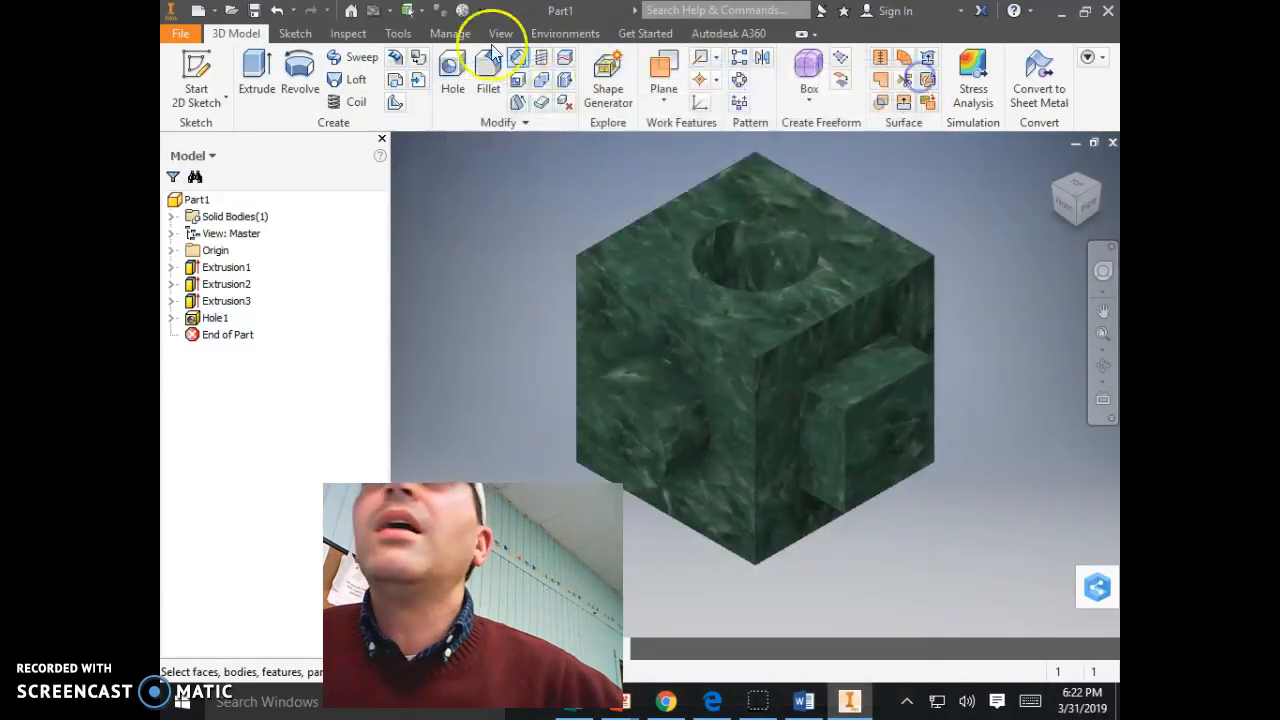
- Look at the color wheel and RGB controls for adjusting the part's appearance, and leave the command
{"action": "left_click", "coordinate": [478, 11]}
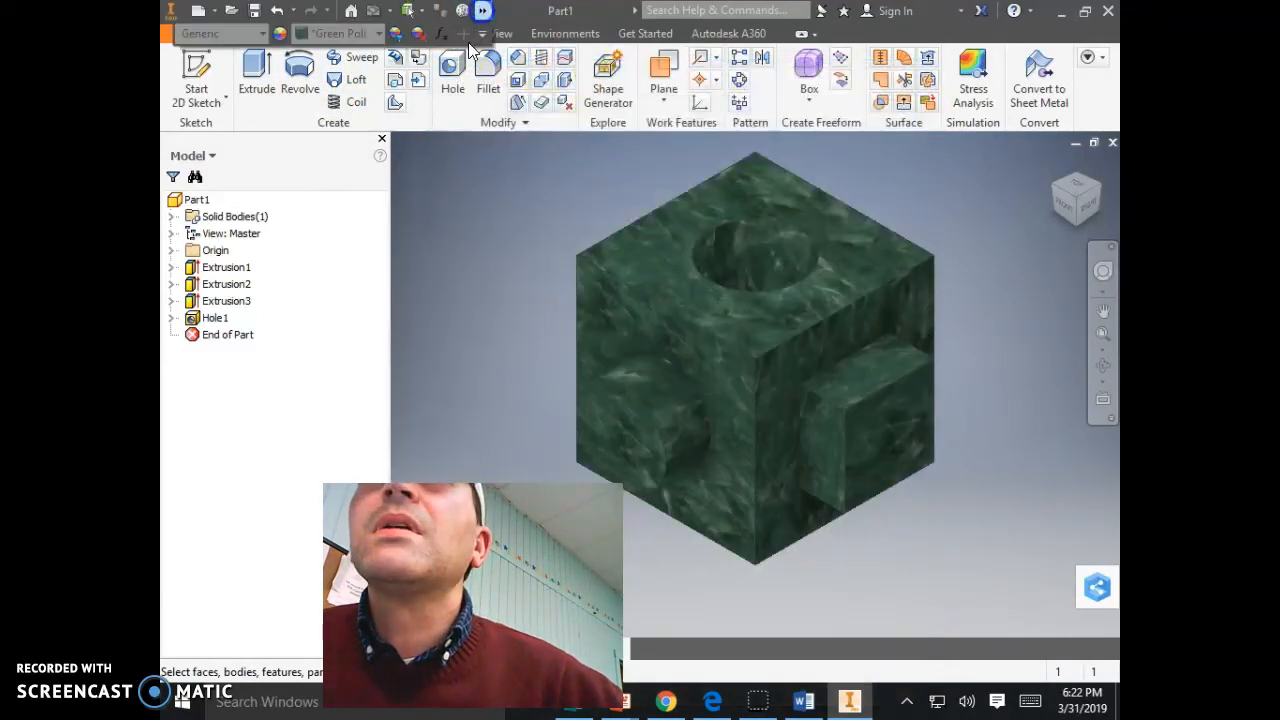
{"action": "left_click", "coordinate": [396, 36]}
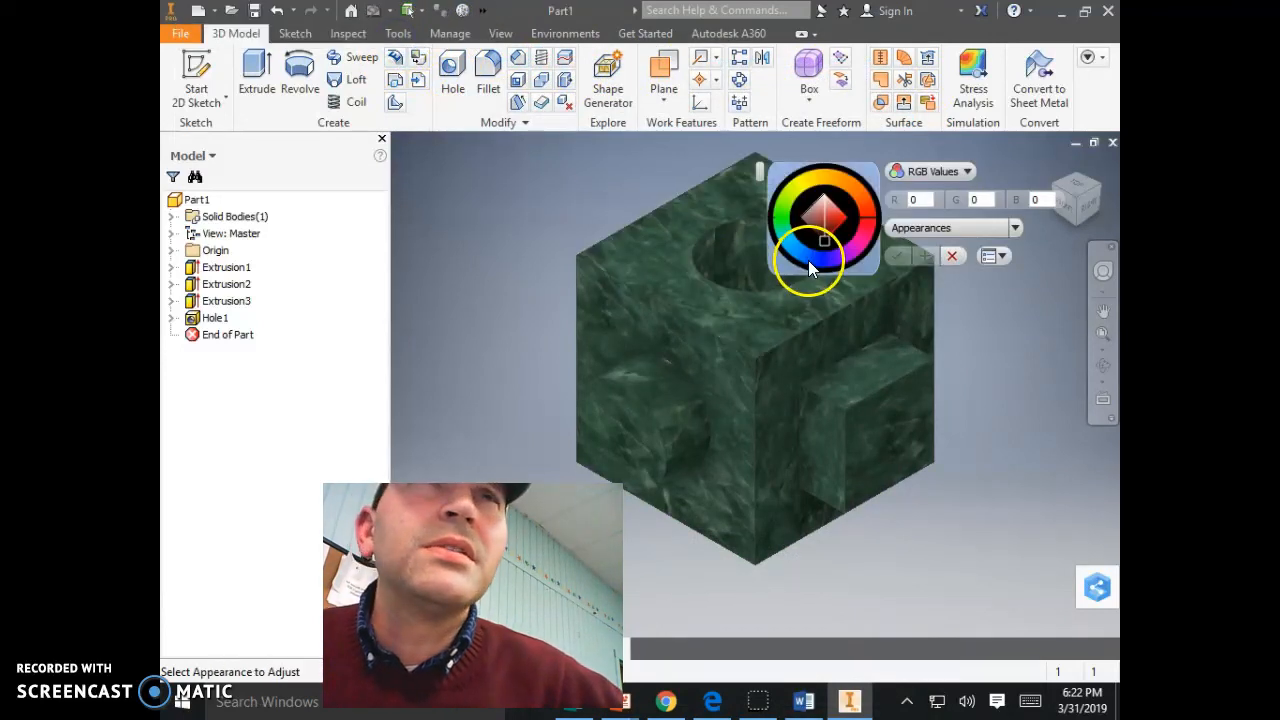
{"action": "key", "text": "Escape"}
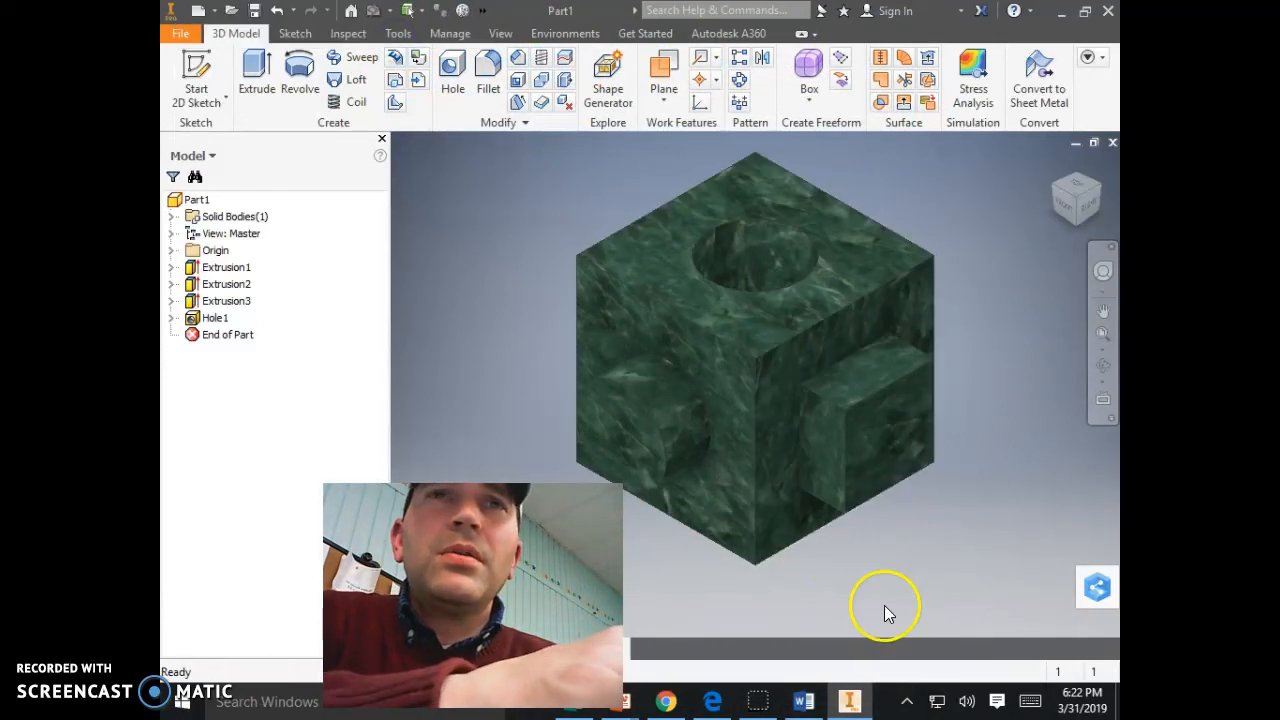
- Adjust the Green Polished appearance on the cube's visible faces, both bosses and the hole wall to blue, RGB 0, 162, 255
{"action": "left_click", "coordinate": [786, 484]}
{"action": "left_click", "coordinate": [727, 443]}
{"action": "left_click", "coordinate": [755, 315]}
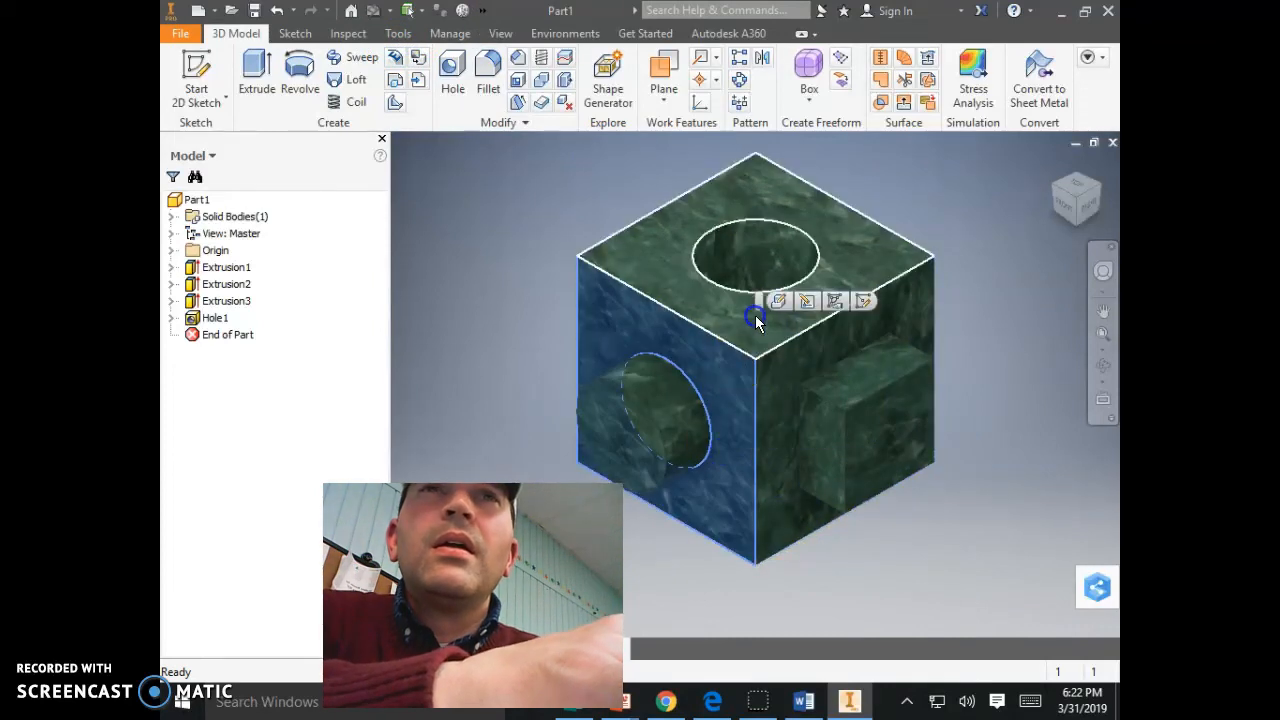
{"action": "left_click", "coordinate": [721, 410], "text": "ctrl"}
{"action": "left_click", "coordinate": [788, 443], "text": "ctrl"}
{"action": "left_click", "coordinate": [826, 429], "text": "ctrl"}
{"action": "left_click", "coordinate": [699, 426], "text": "ctrl"}
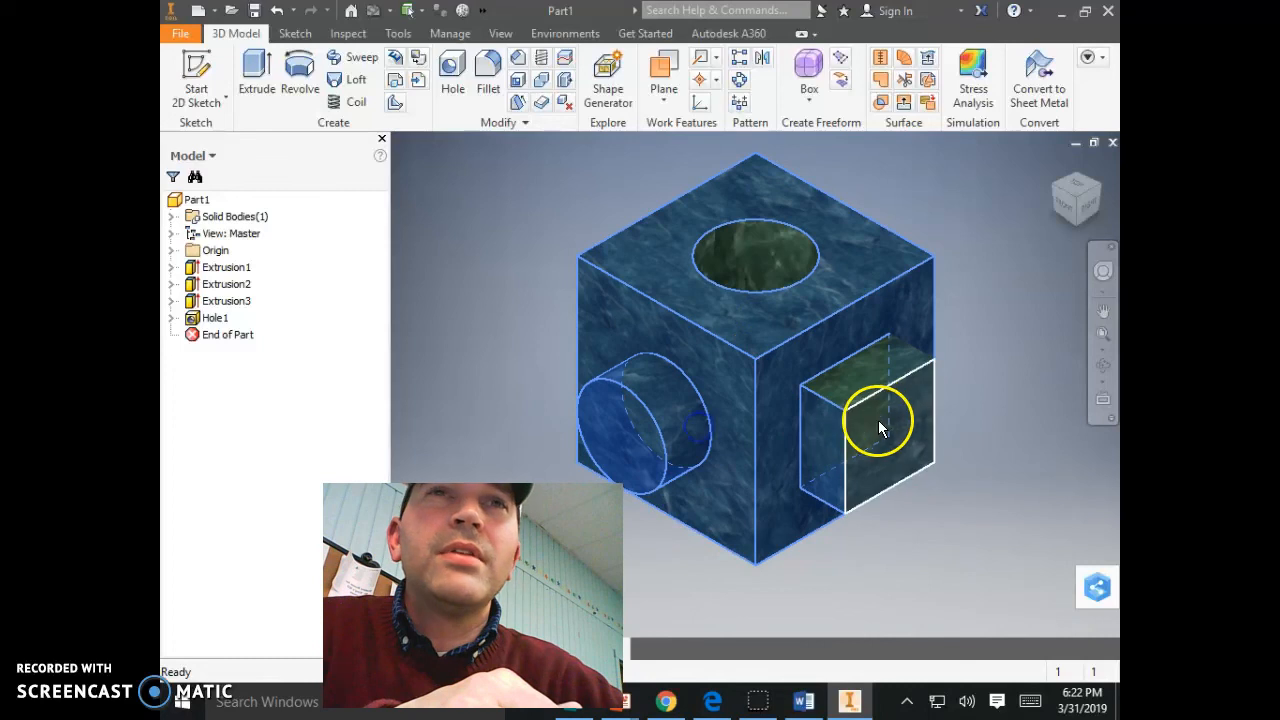
{"action": "left_click", "coordinate": [887, 402], "text": "ctrl"}
{"action": "left_click", "coordinate": [748, 275], "text": "ctrl"}
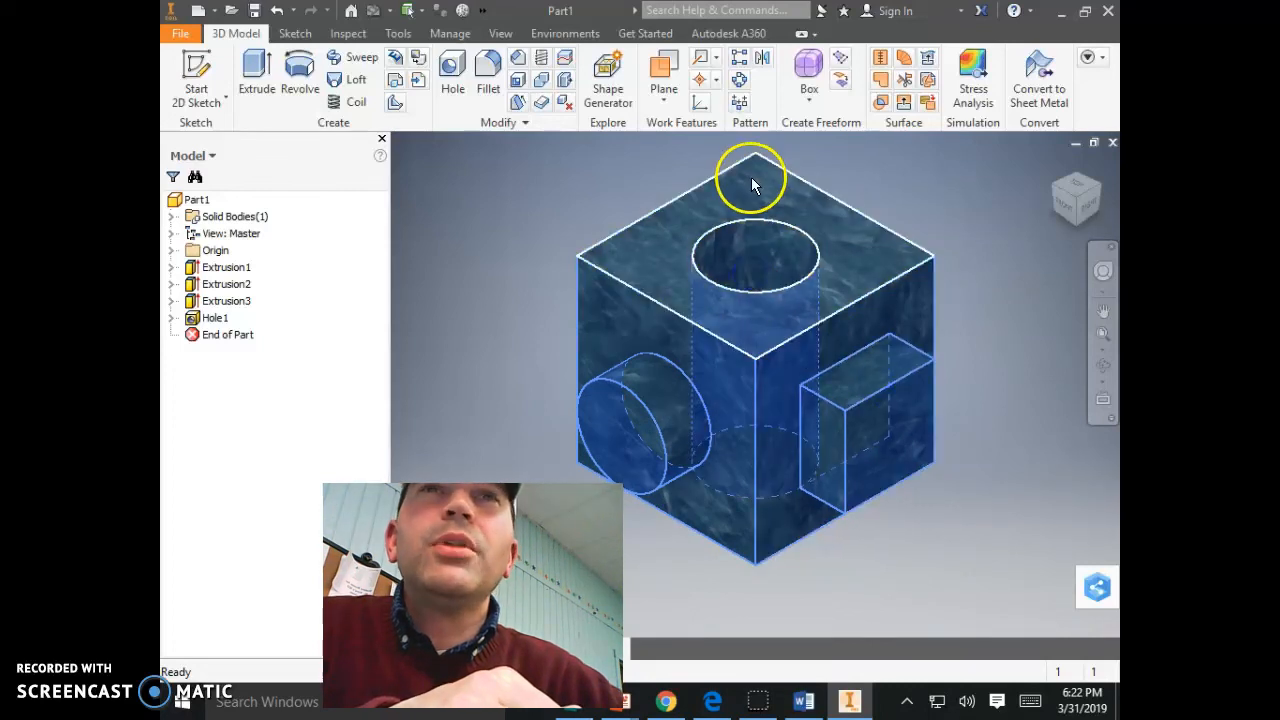
{"action": "left_click", "coordinate": [480, 12]}
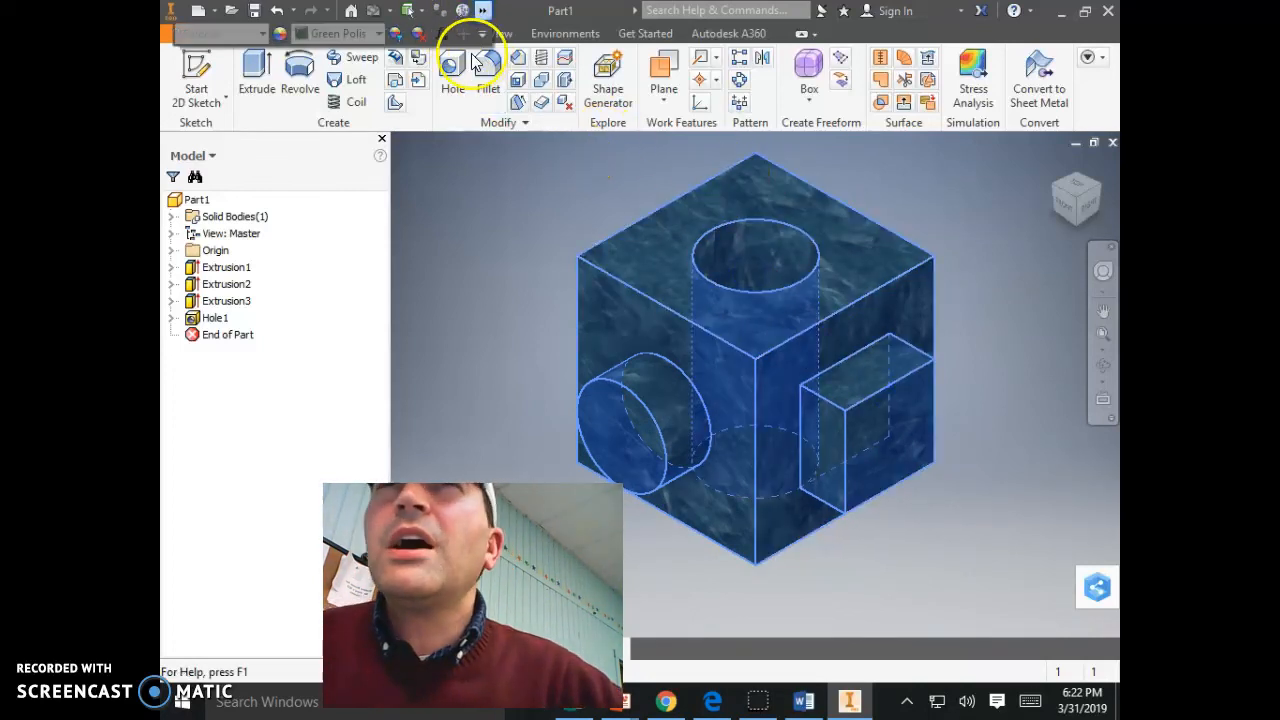
{"action": "left_click", "coordinate": [401, 38]}
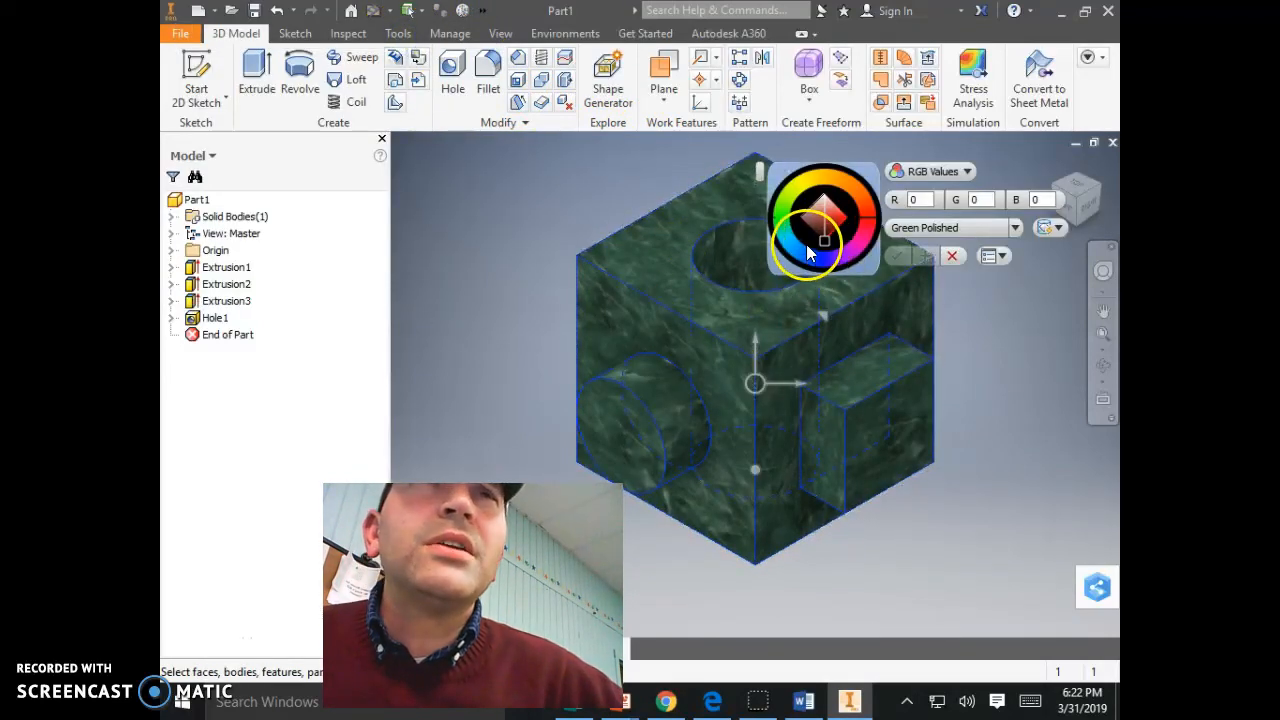
{"action": "left_click", "coordinate": [797, 250]}
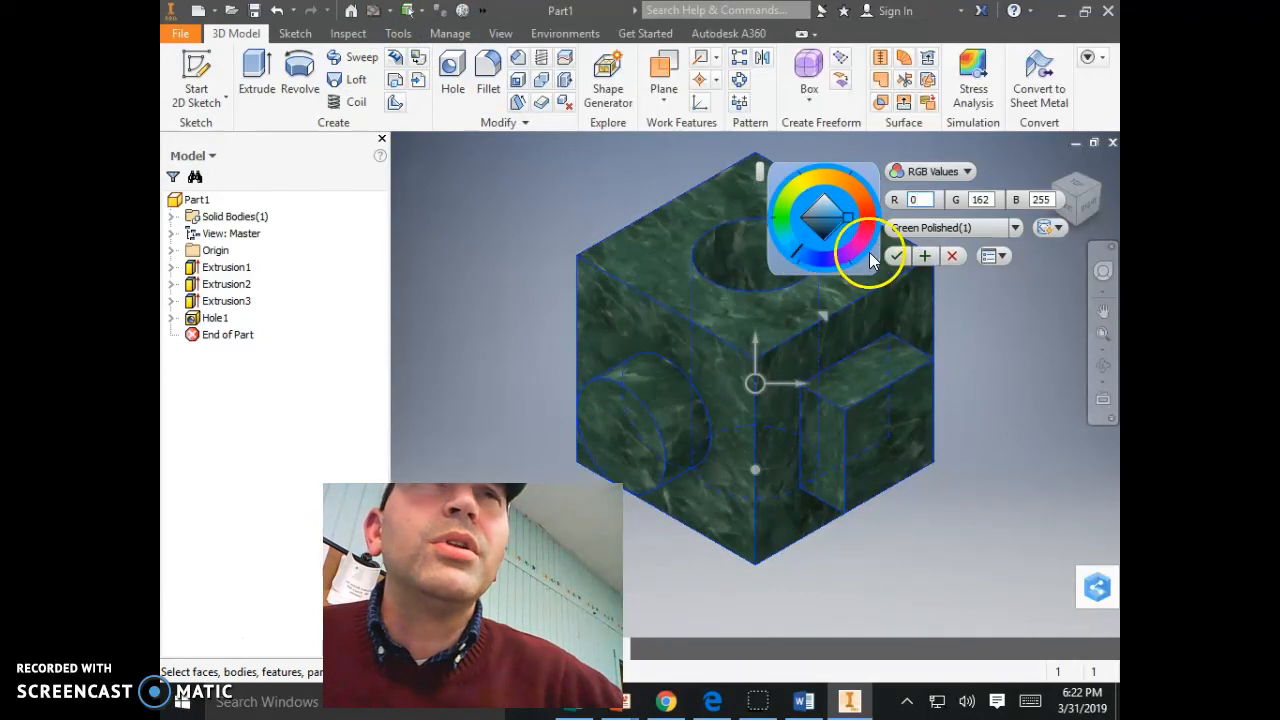
{"action": "left_click", "coordinate": [896, 256]}
{"action": "left_click", "coordinate": [808, 351]}
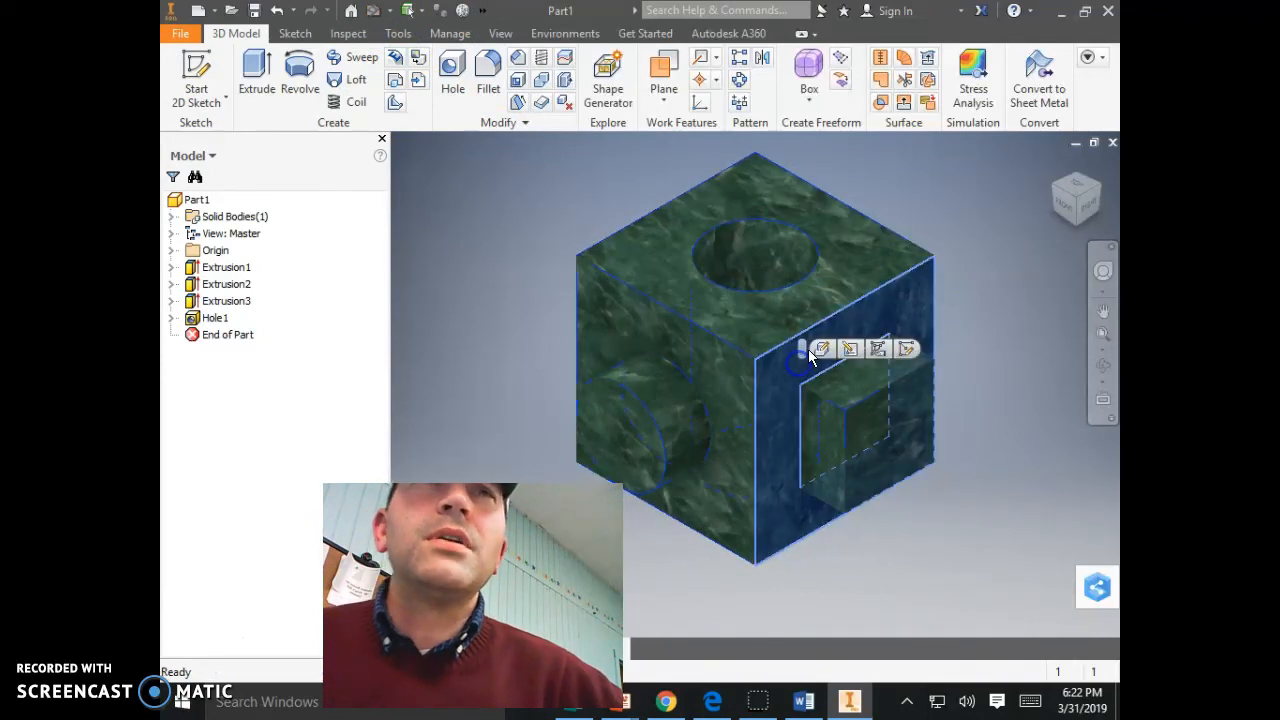
{"action": "left_click", "coordinate": [746, 344]}
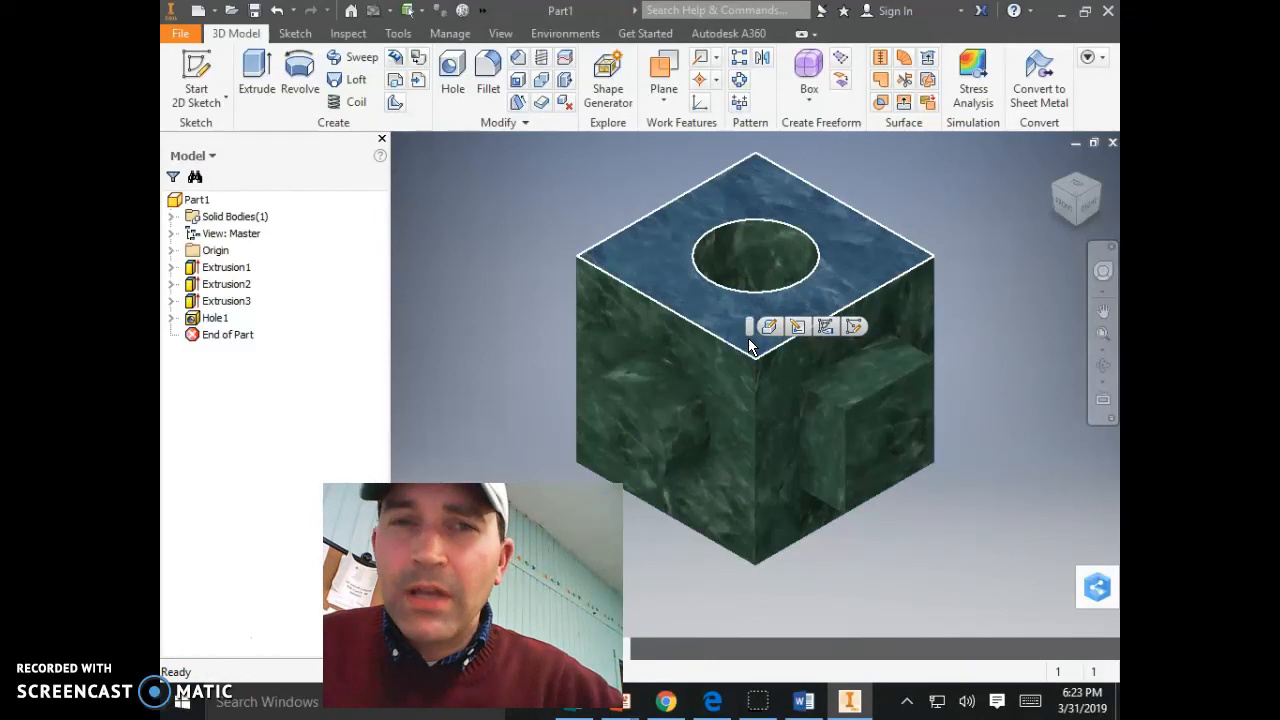
{"action": "left_click", "coordinate": [754, 350]}
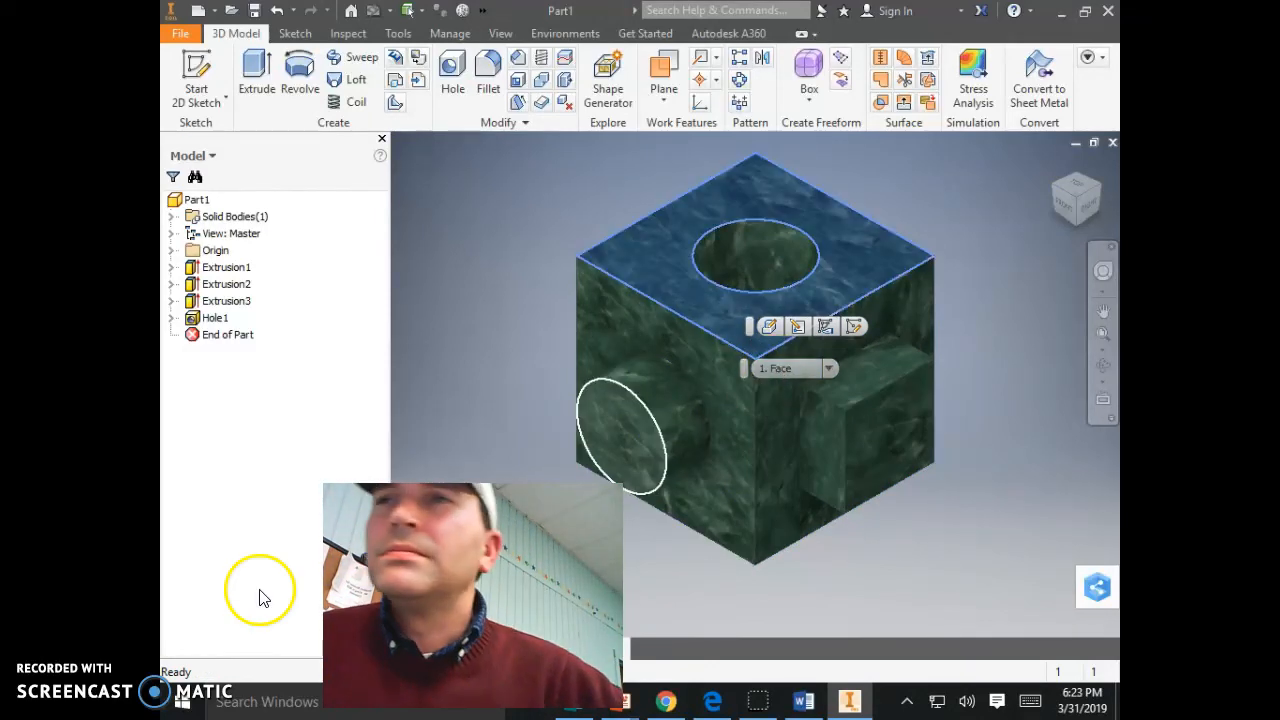